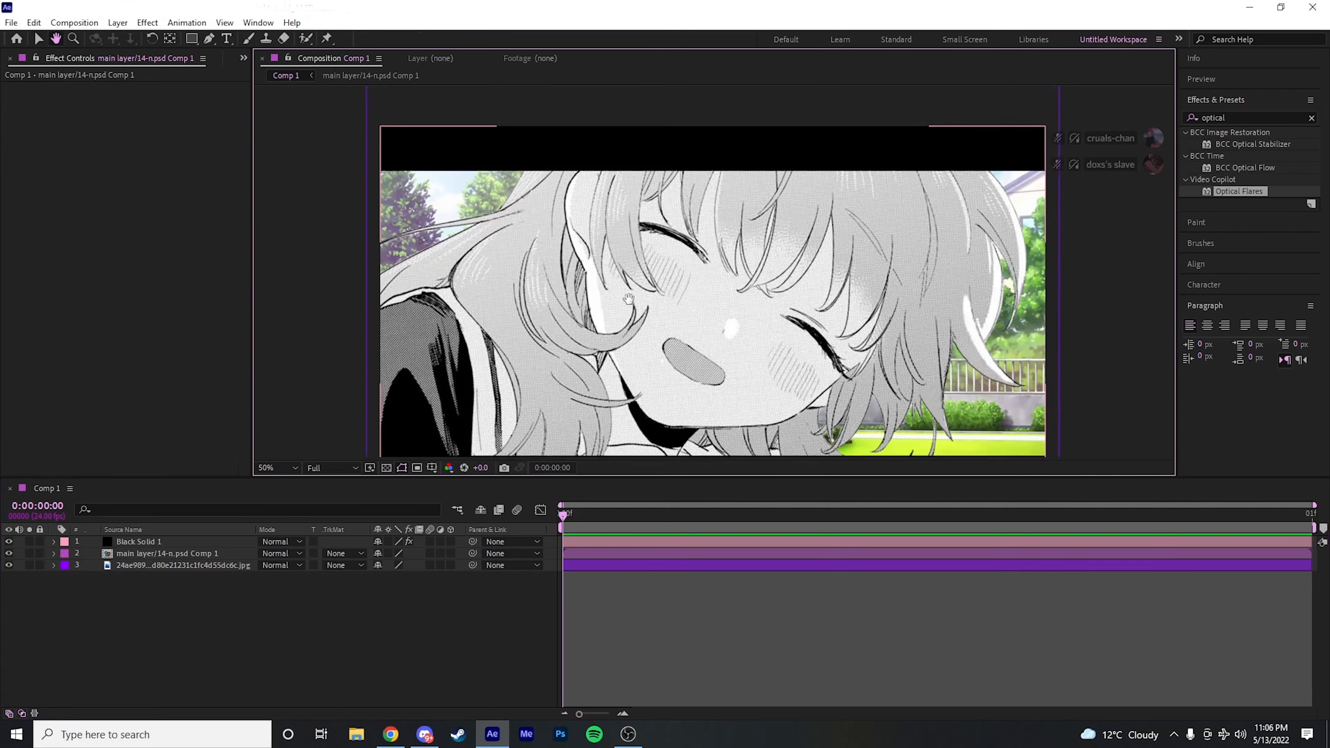
Step: Examine the grayscale character composited over the garden background at different magnifications
scroll(646, 256, up, 1)
drag(626, 305, 649, 420)
scroll(644, 256, up, 1)
drag(599, 262, 664, 334)
scroll(664, 334, down, 1)
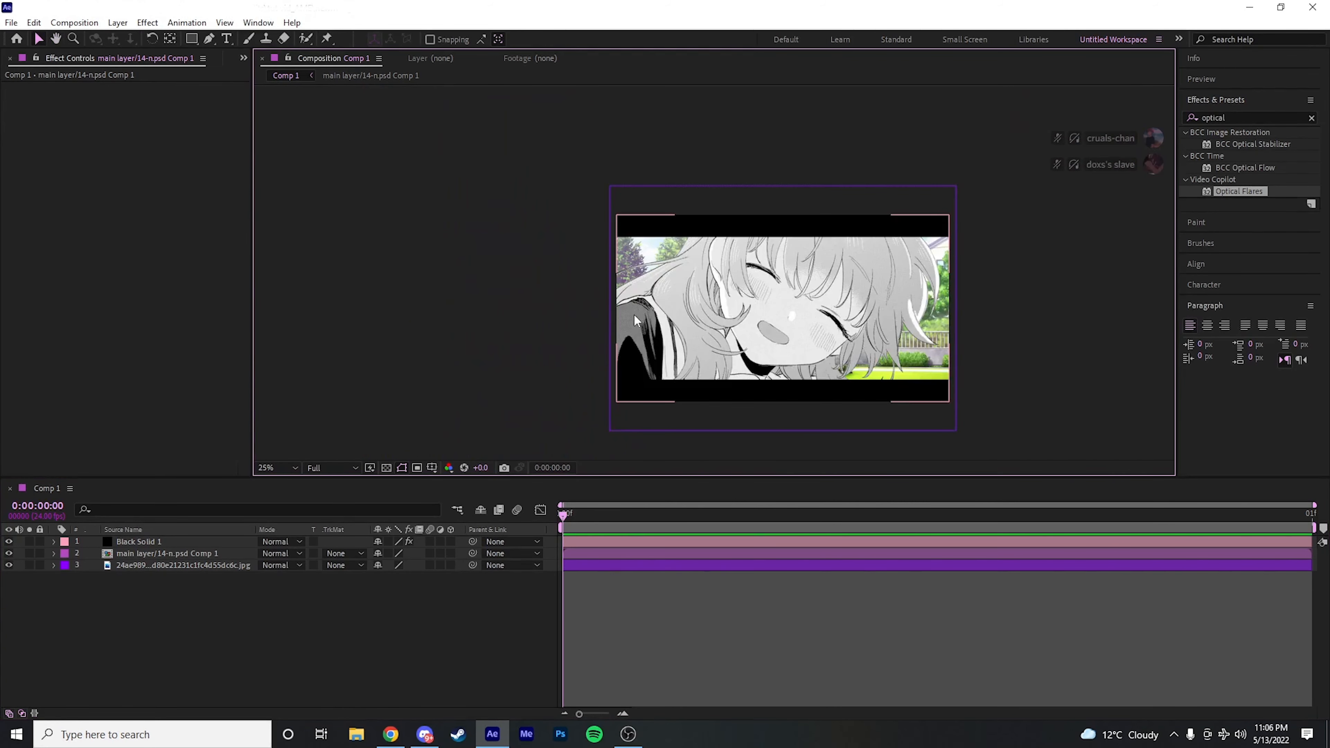
scroll(631, 317, up, 2)
scroll(631, 319, down, 1)
drag(632, 319, 644, 235)
scroll(645, 235, down, 1)
Step: Apply the Curves color correction effect to the main layer/14-n.psd Comp 1 layer
click(604, 552)
click(588, 584)
click(590, 554)
scroll(595, 301, up, 1)
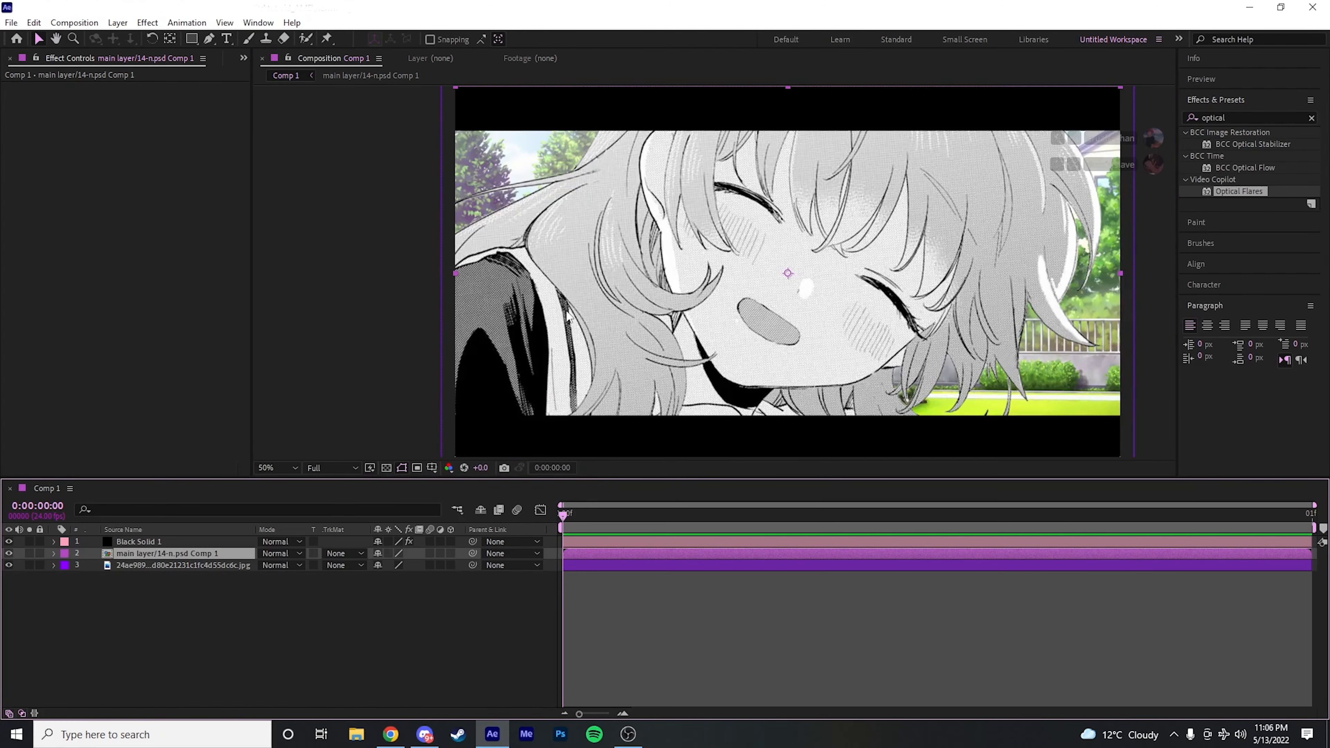
scroll(607, 260, down, 1)
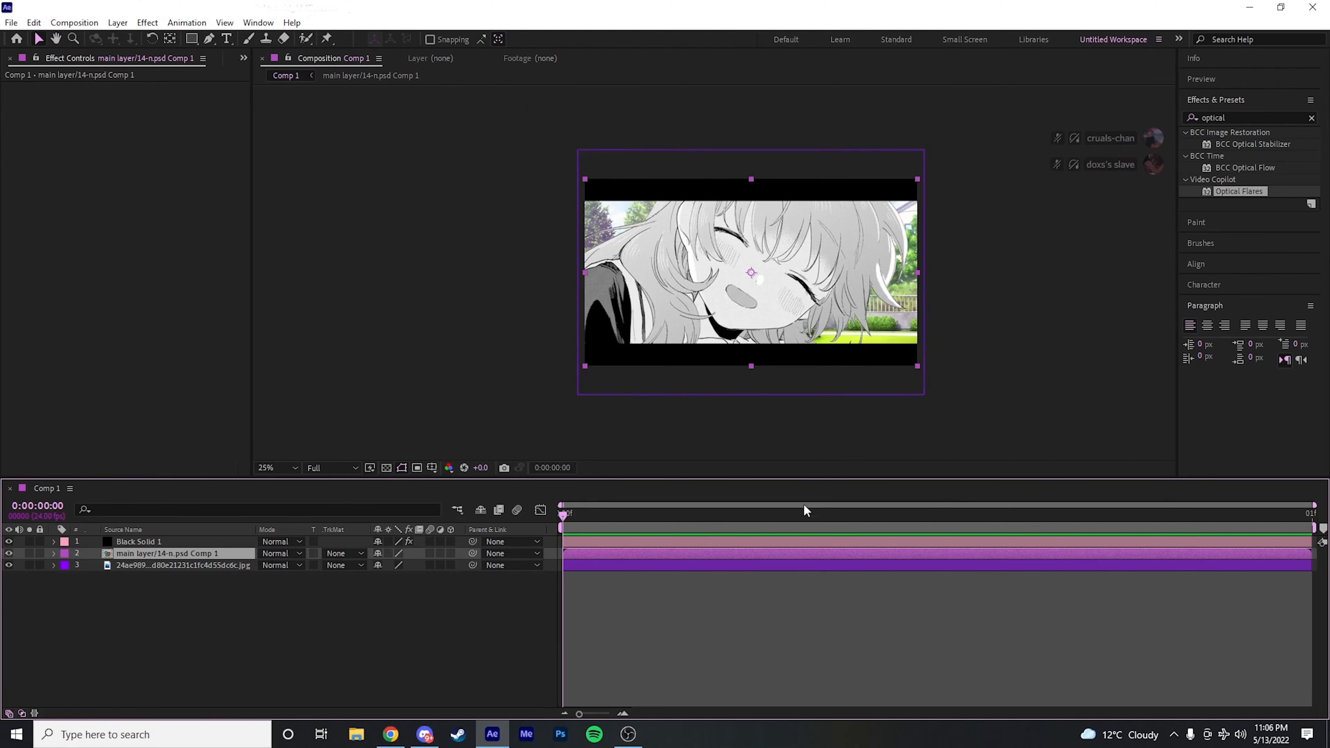
click(1240, 119)
key(BackSpace)
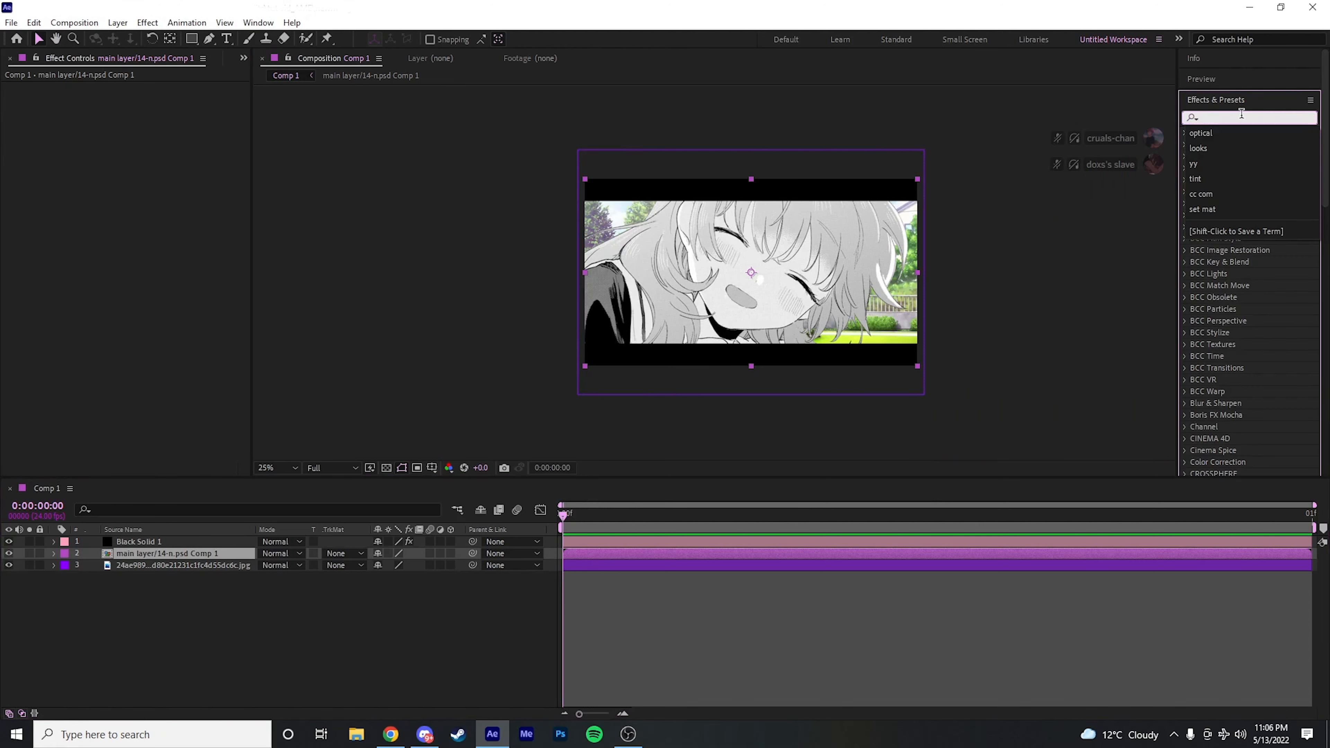
click(1242, 113)
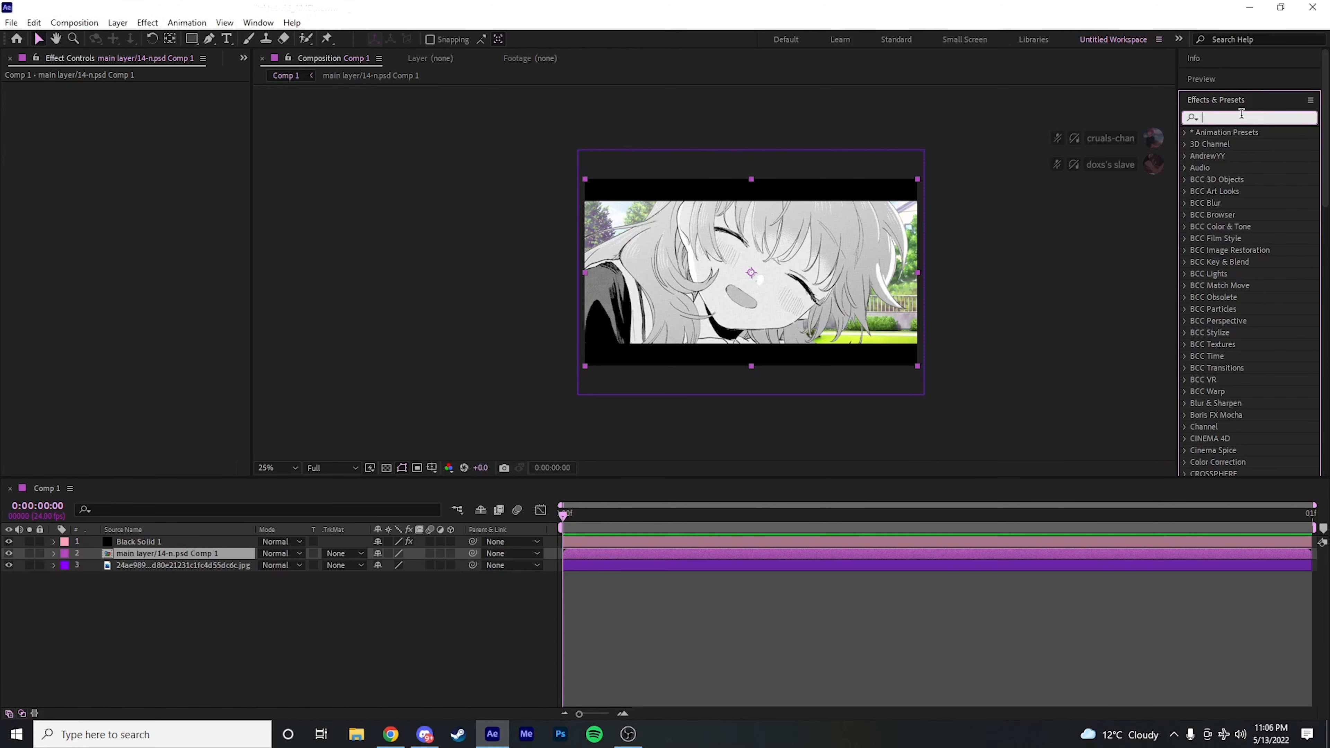
text(curves)
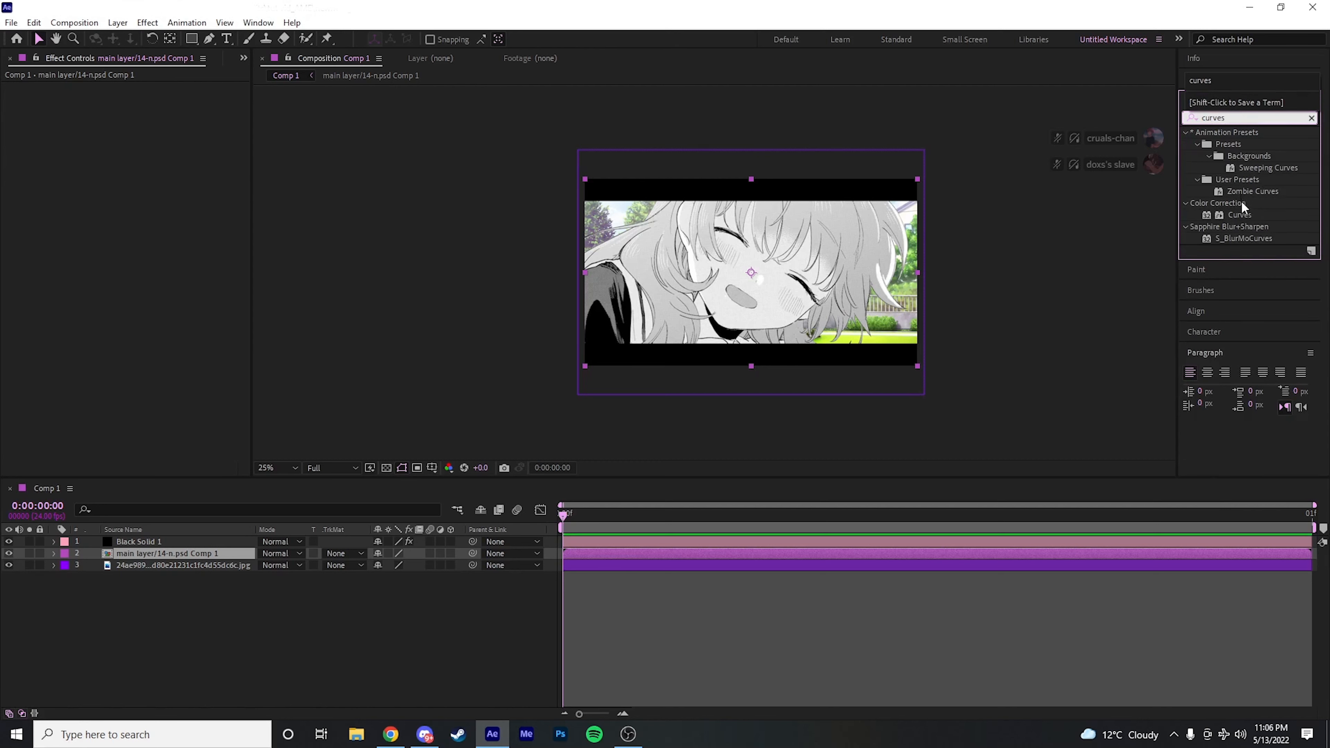
double_click(1238, 214)
Step: Add the Perspective Drop Shadow effect to the character layer after Curves
click(1241, 117)
key(BackSpace)
text(drop shadow)
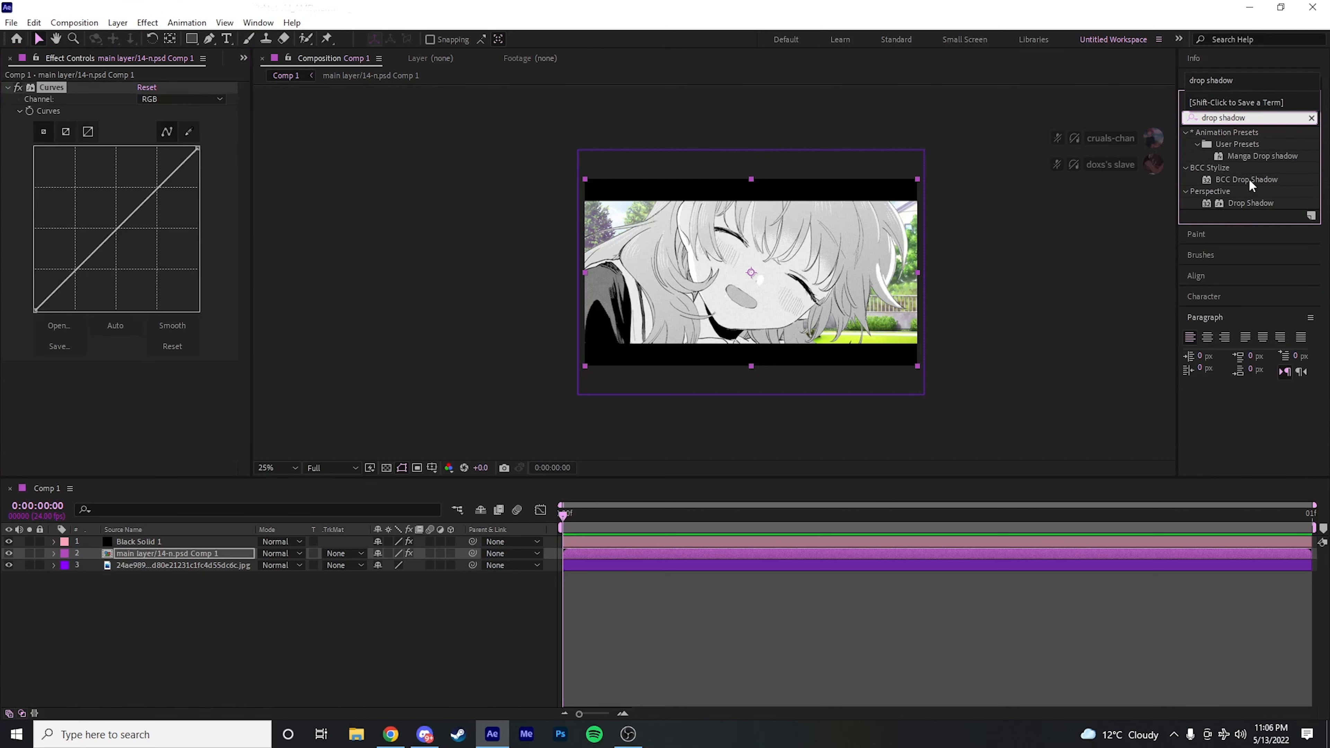
double_click(1252, 203)
Step: Find the Set Matte channel effect and add it to the character layer after Drop Shadow
click(1268, 116)
key(BackSpace)
key(BackSpace)
key(BackSpace)
key(BackSpace)
key(BackSpace)
key(BackSpace)
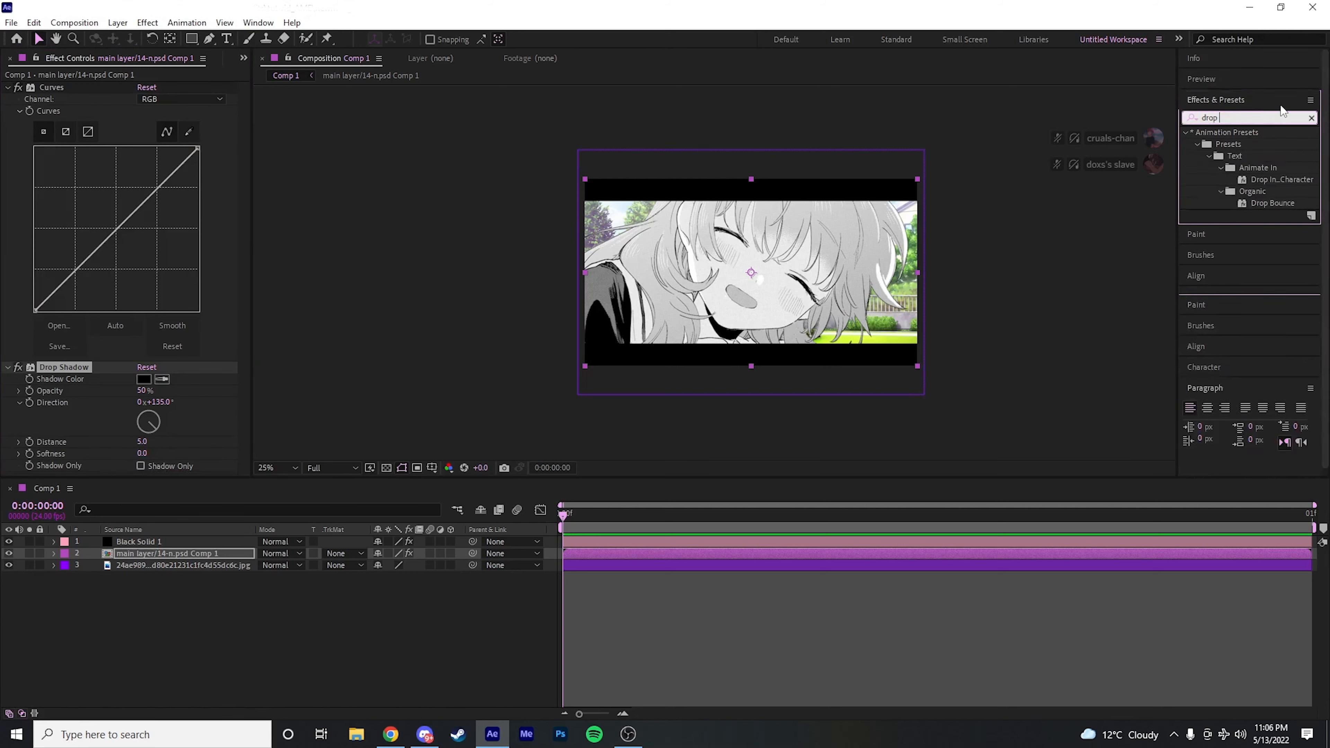
key(BackSpace)
key(BackSpace)
key(BackSpace)
key(BackSpace)
key(BackSpace)
text(set )
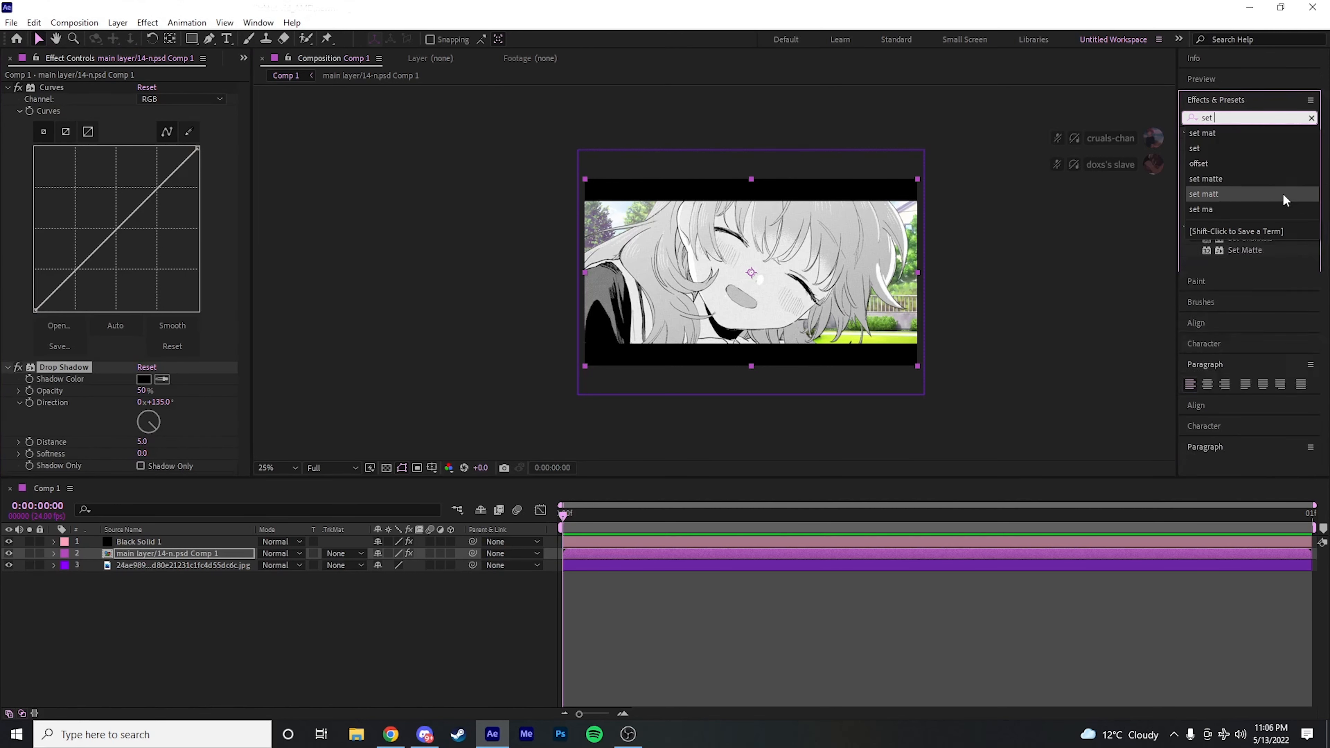
text(amtt)
key(BackSpace)
key(BackSpace)
key(BackSpace)
key(BackSpace)
key(BackSpace)
text(t mat)
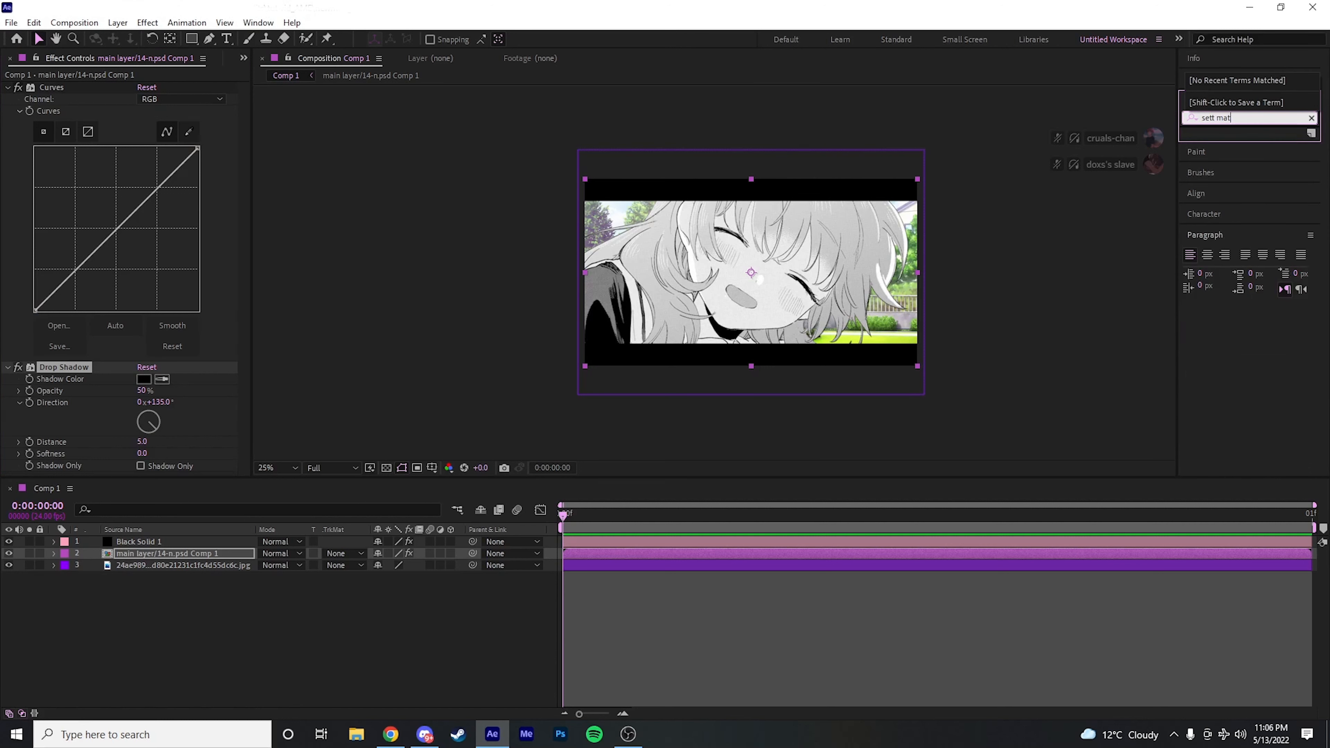
key(BackSpace)
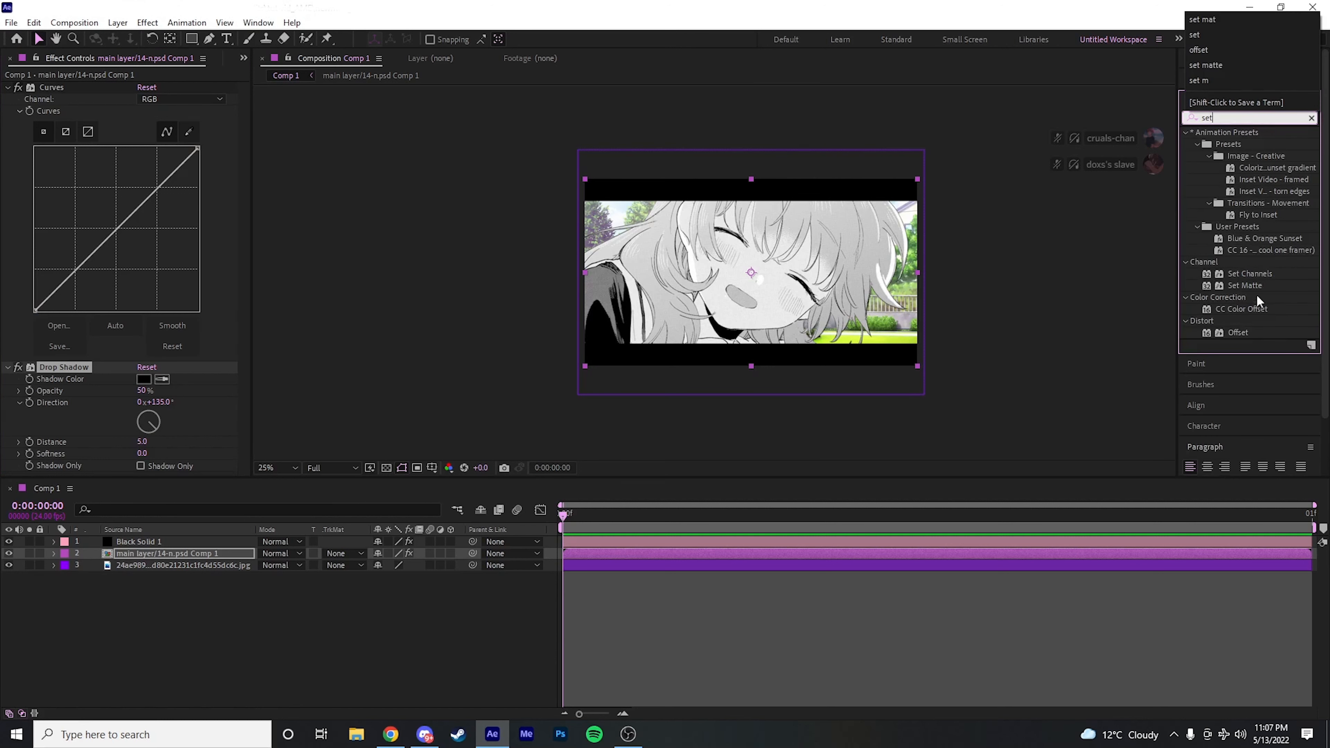
click(1258, 291)
double_click(1258, 288)
Step: Add the CC Composite effect to the end of the character layer's effect stack
double_click(1233, 117)
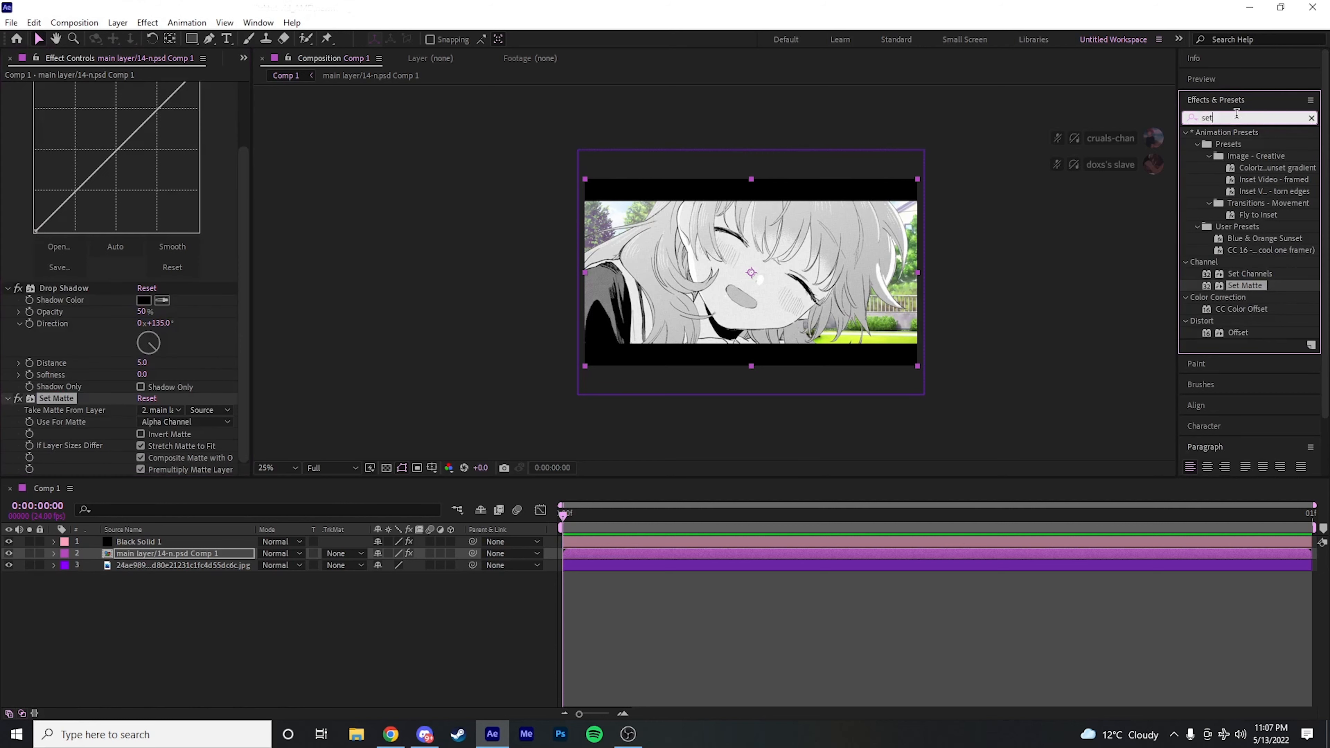
text(cc composit)
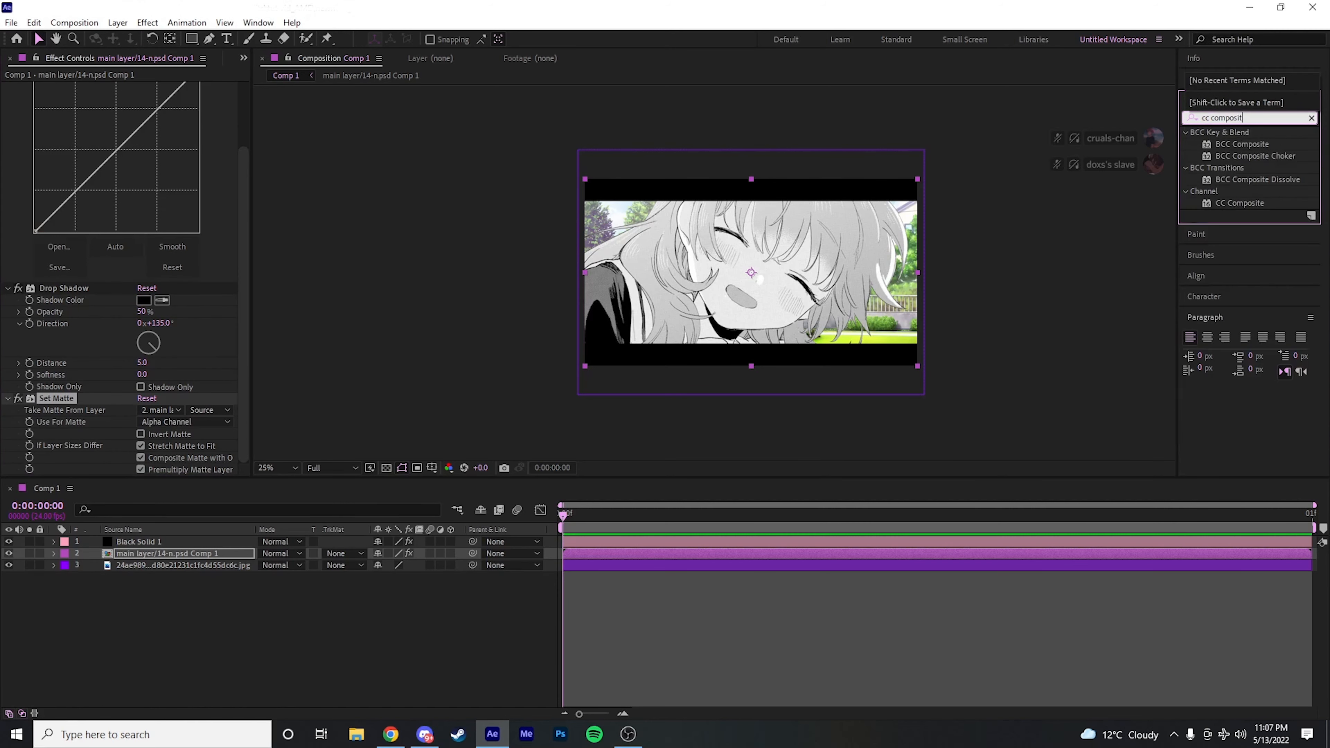
text(e)
click(1253, 203)
double_click(1253, 202)
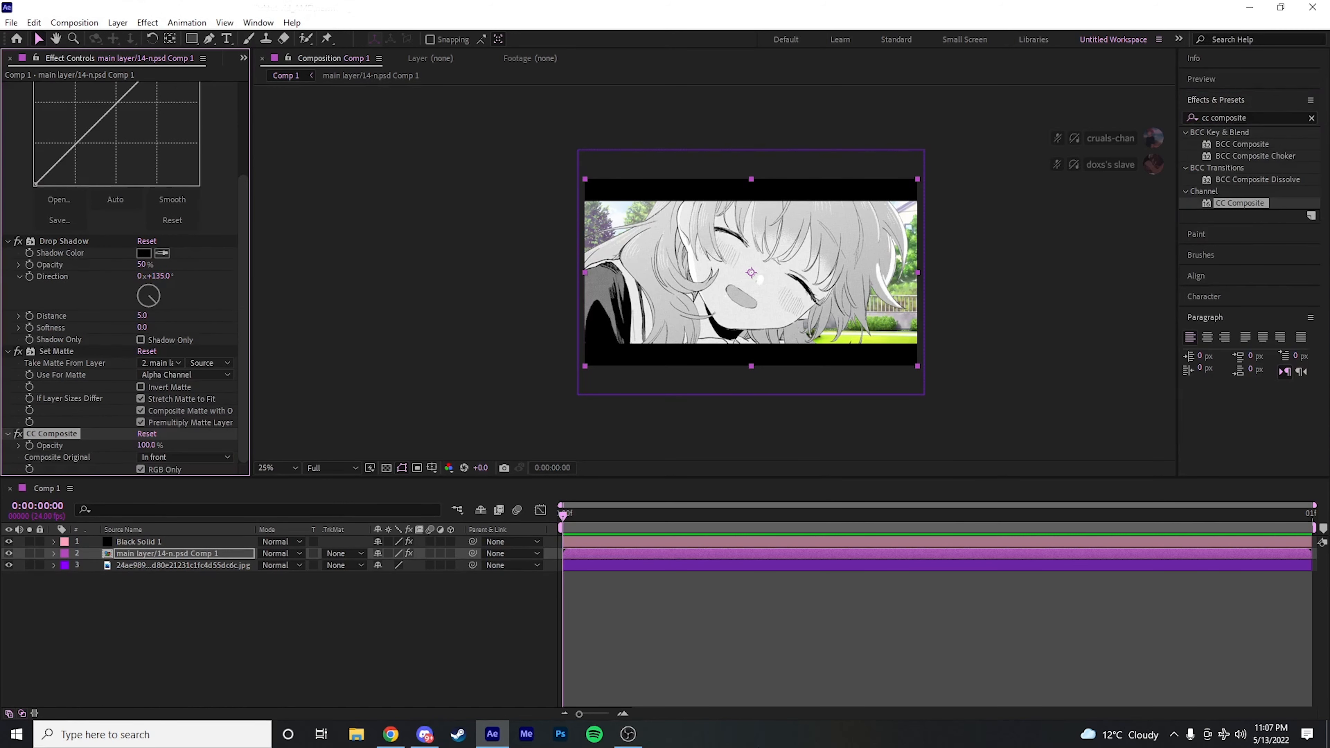
click(732, 610)
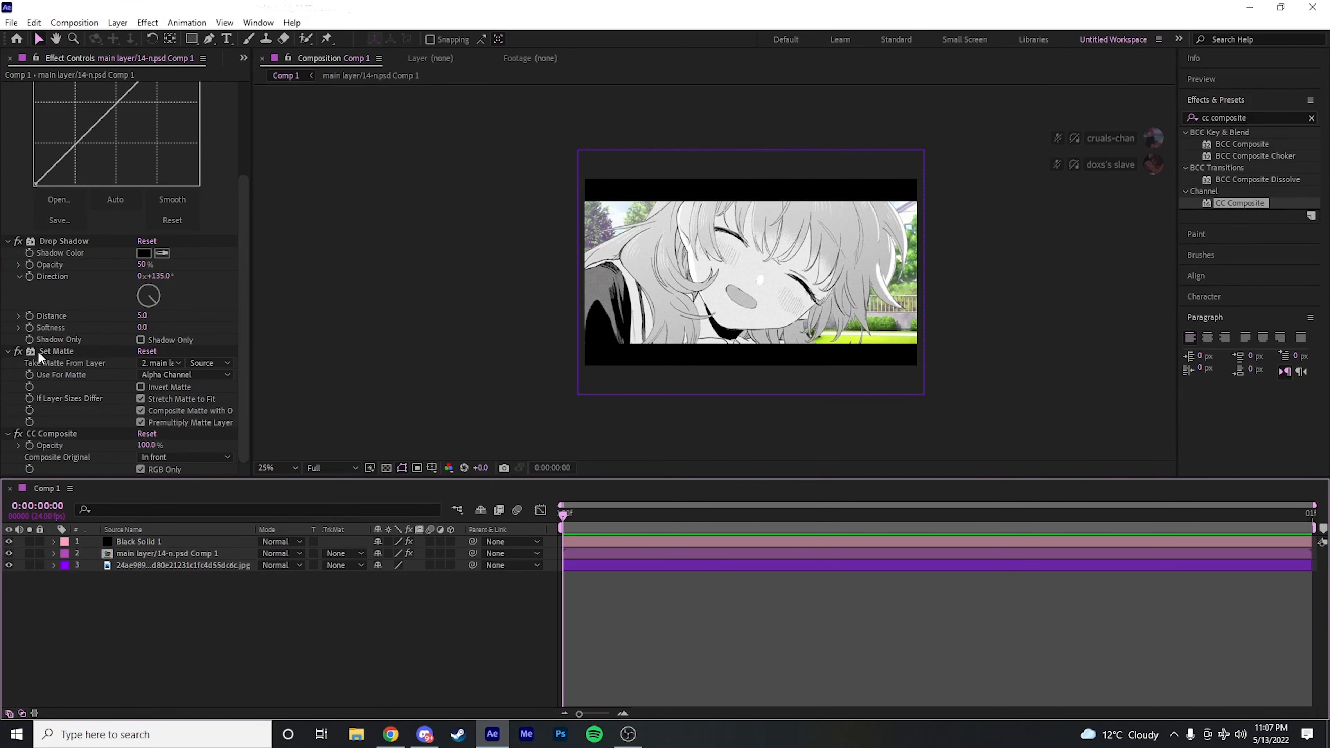
Step: Enable Shadow Only for Drop Shadow, and set CC Composite's Composite Original to Behind with RGB Only disabled
click(46, 434)
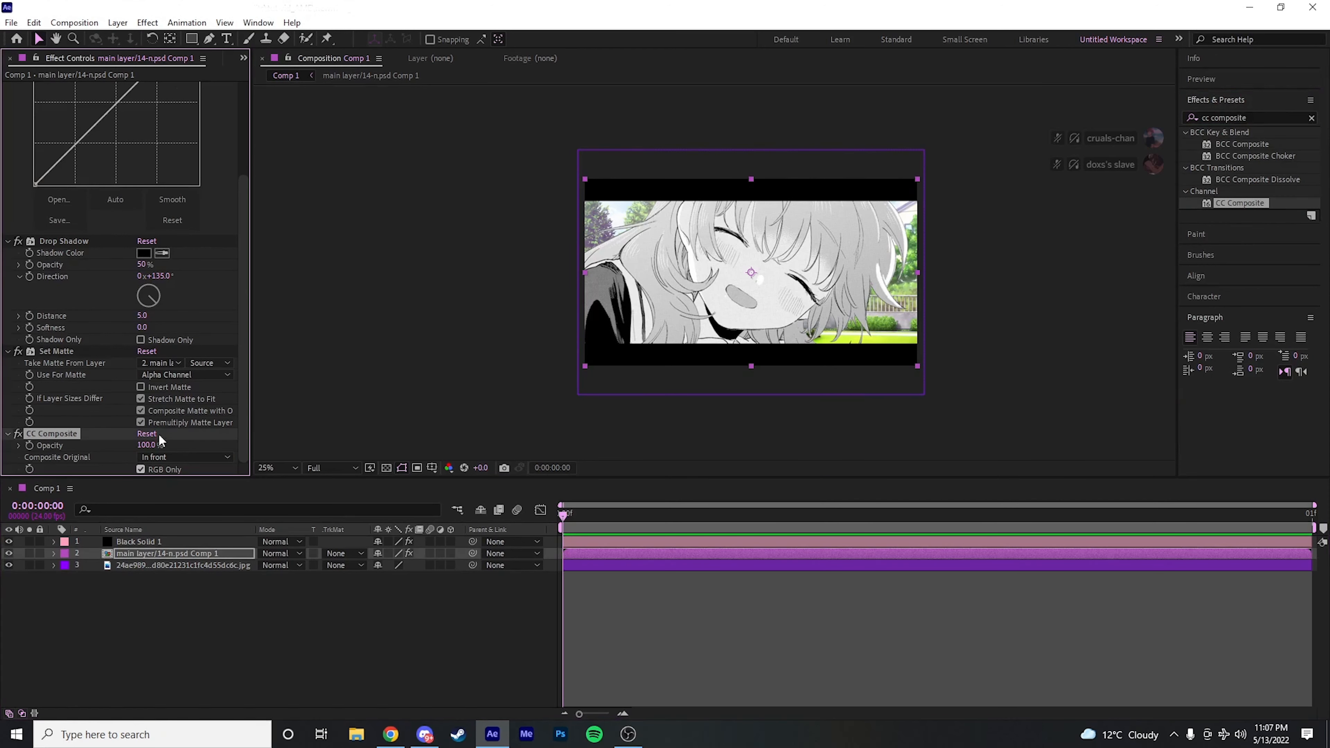
click(141, 340)
click(180, 456)
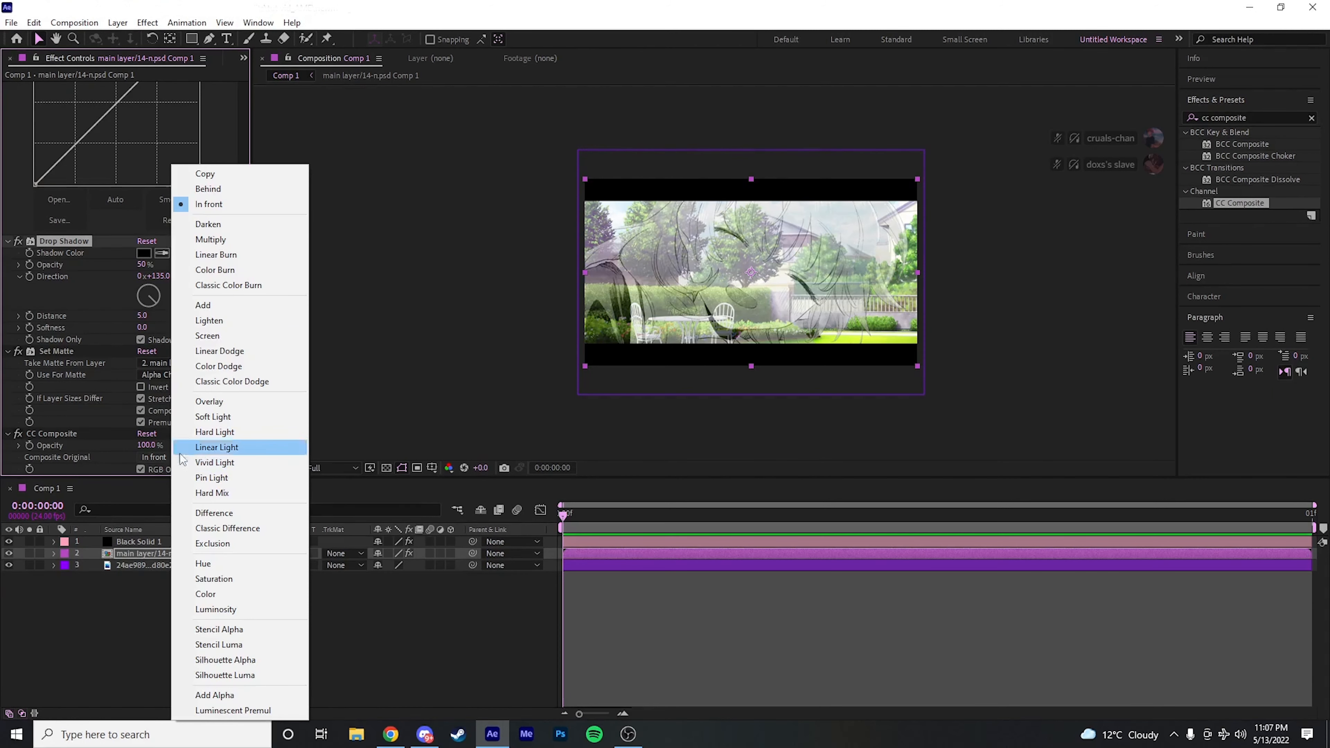
click(264, 190)
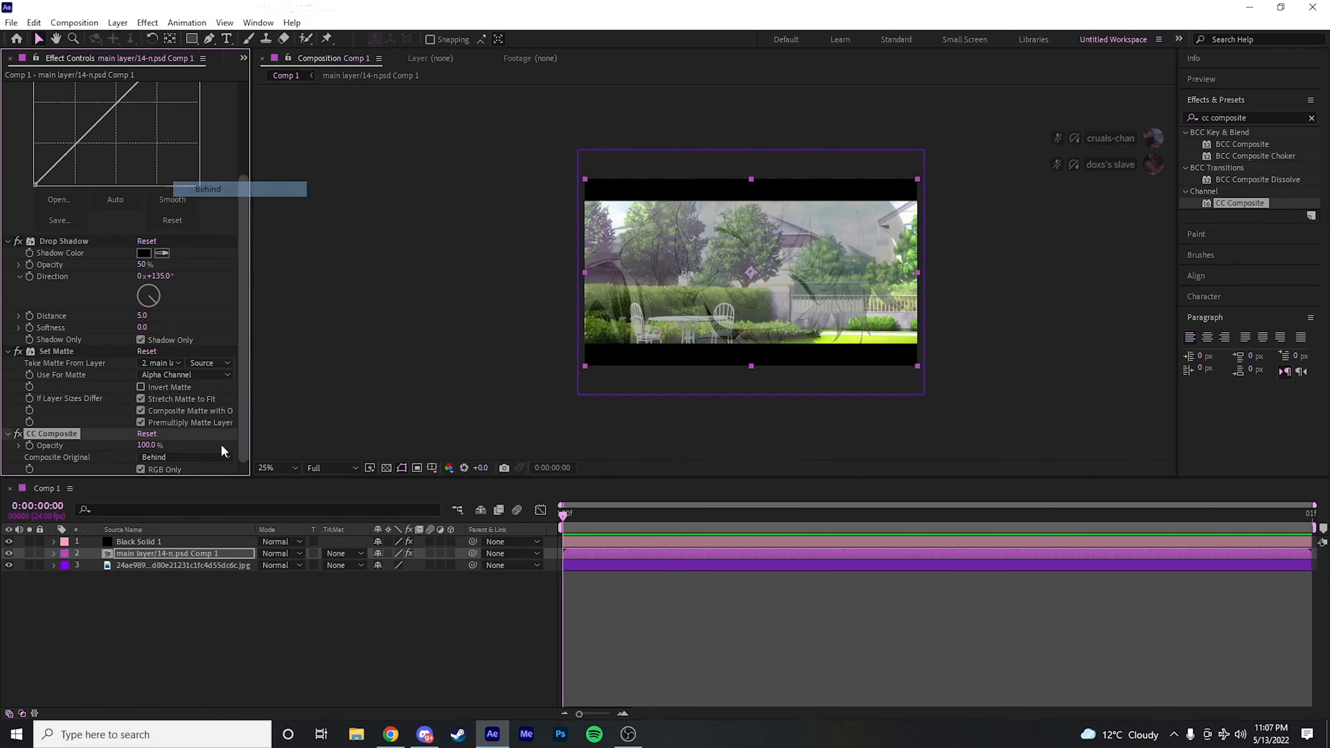
click(141, 469)
Step: Inspect the character's shading and edges against the garden background
key(period)
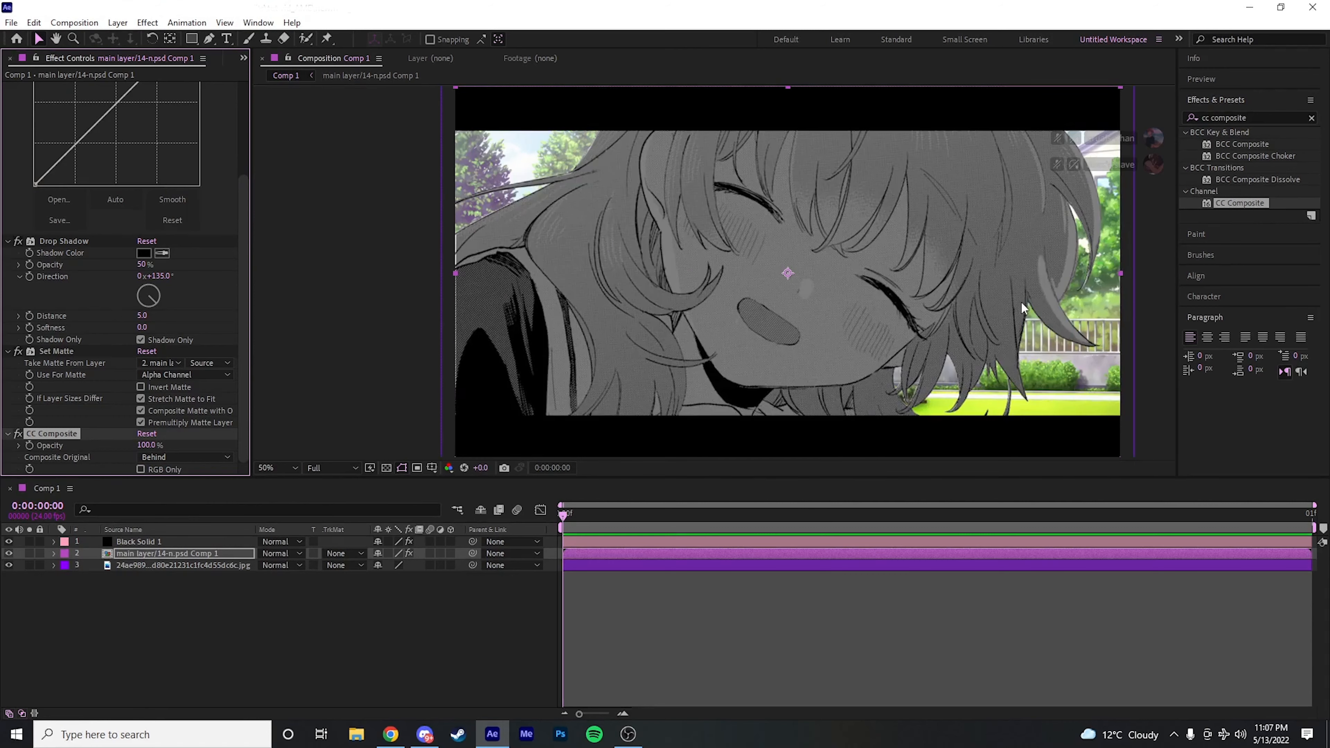
key(space)
drag(1019, 235, 537, 203)
scroll(766, 265, up, 1)
scroll(575, 211, down, 1)
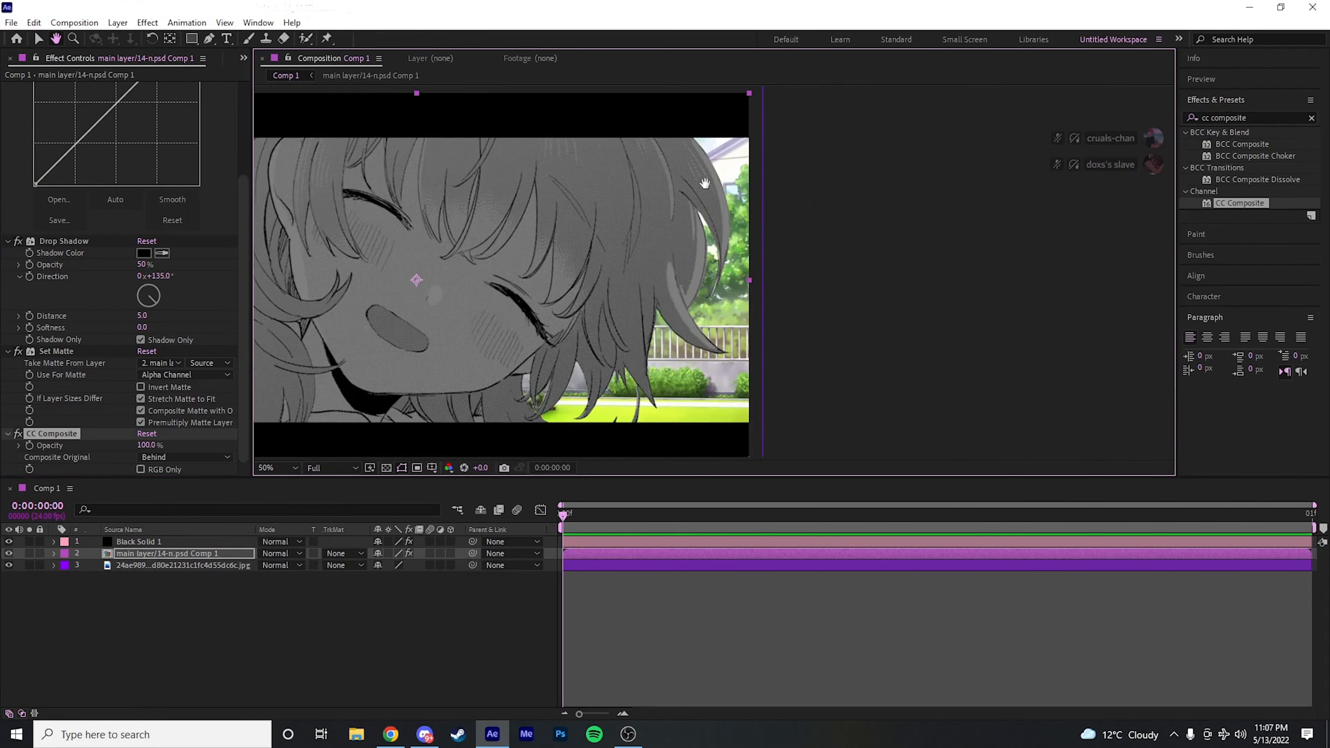
drag(727, 195, 662, 246)
scroll(662, 246, up, 1)
drag(592, 326, 618, 226)
scroll(591, 303, down, 2)
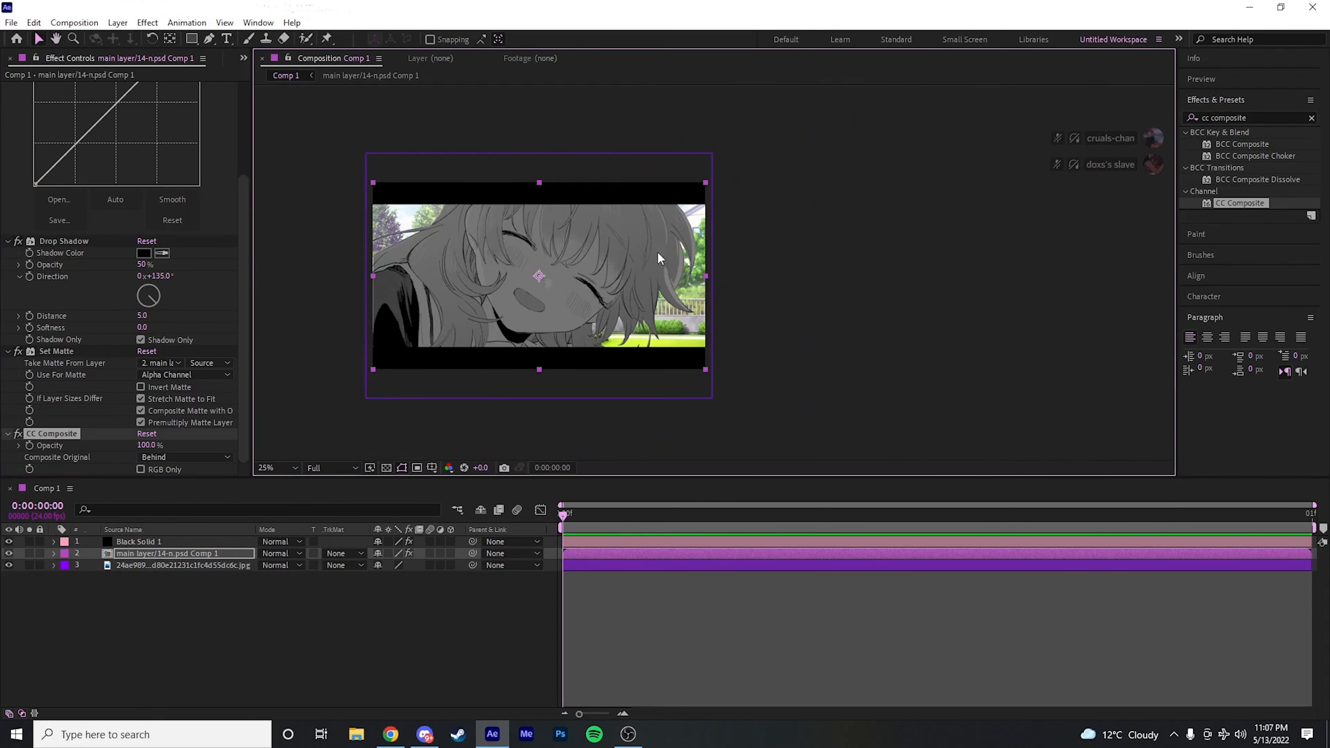
click(607, 562)
scroll(703, 293, up, 1)
scroll(682, 302, down, 1)
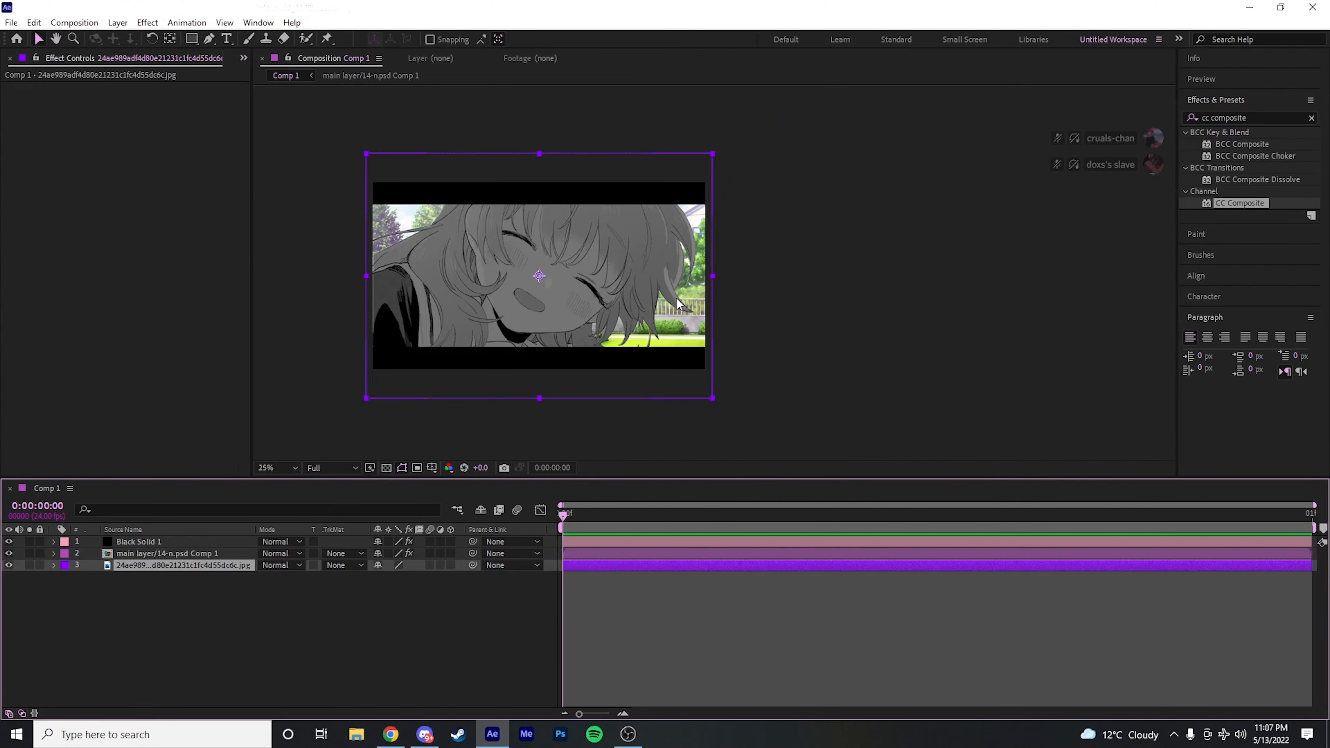
Step: Darken the character layer by bending its RGB curve below the diagonal with one highlight point and one shadow point
click(693, 553)
scroll(168, 175, down, 2)
scroll(177, 163, up, 2)
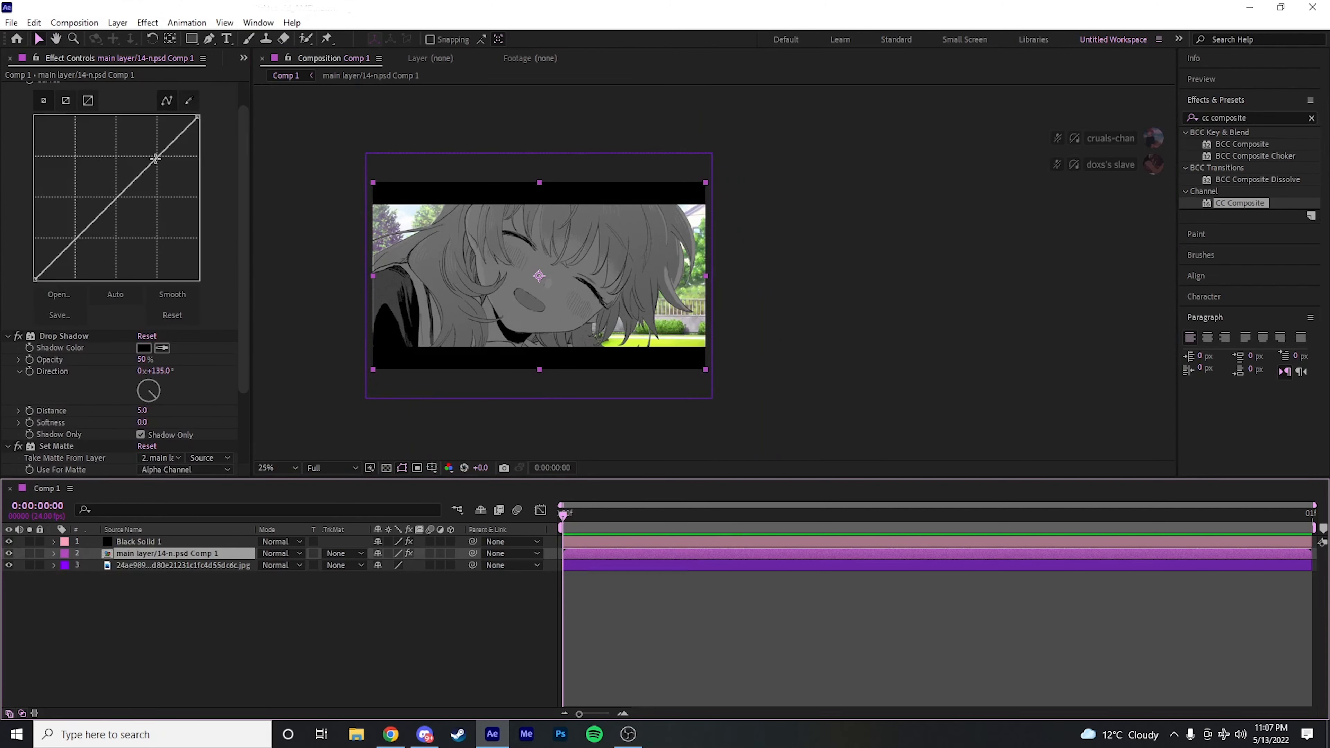
drag(156, 158, 170, 172)
drag(81, 264, 68, 254)
Step: Set the character's Drop Shadow to direction 242°, distance 190, softness 236 and opacity 35%
scroll(183, 254, down, 3)
drag(159, 301, 264, 306)
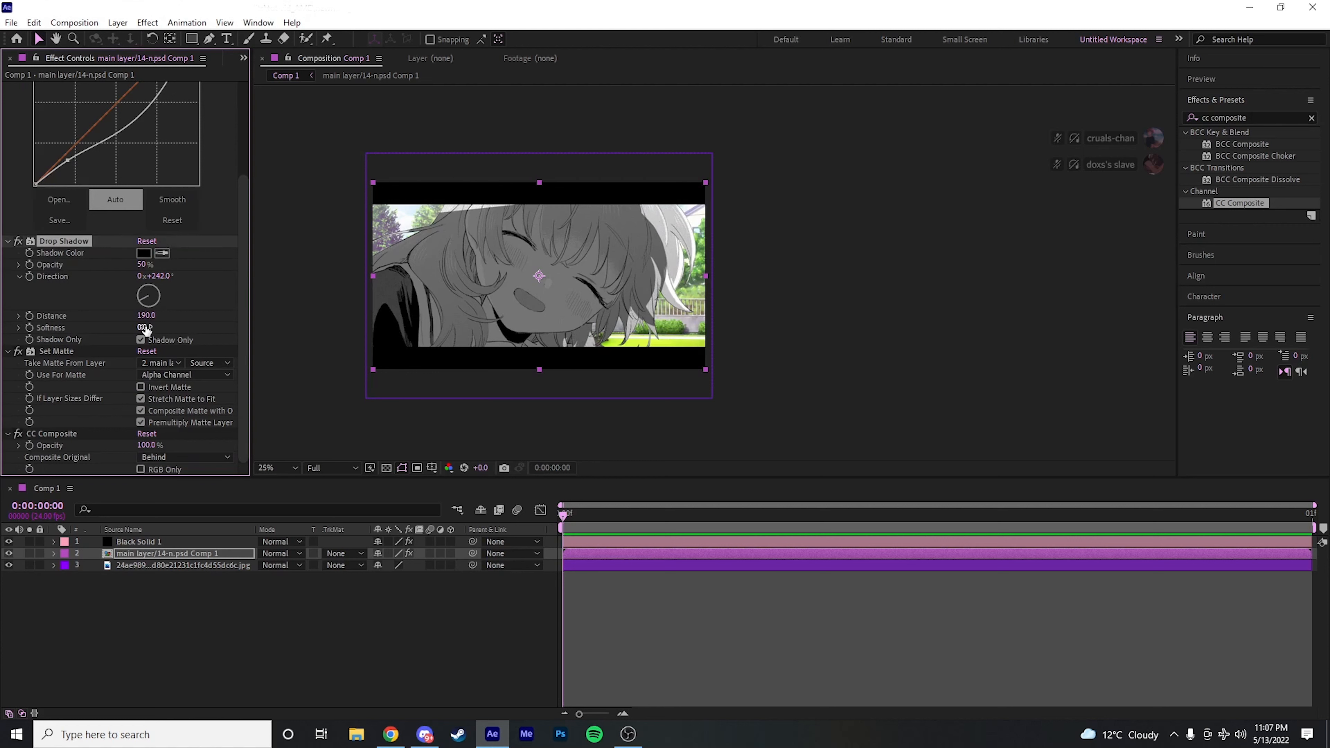
drag(142, 328, 286, 301)
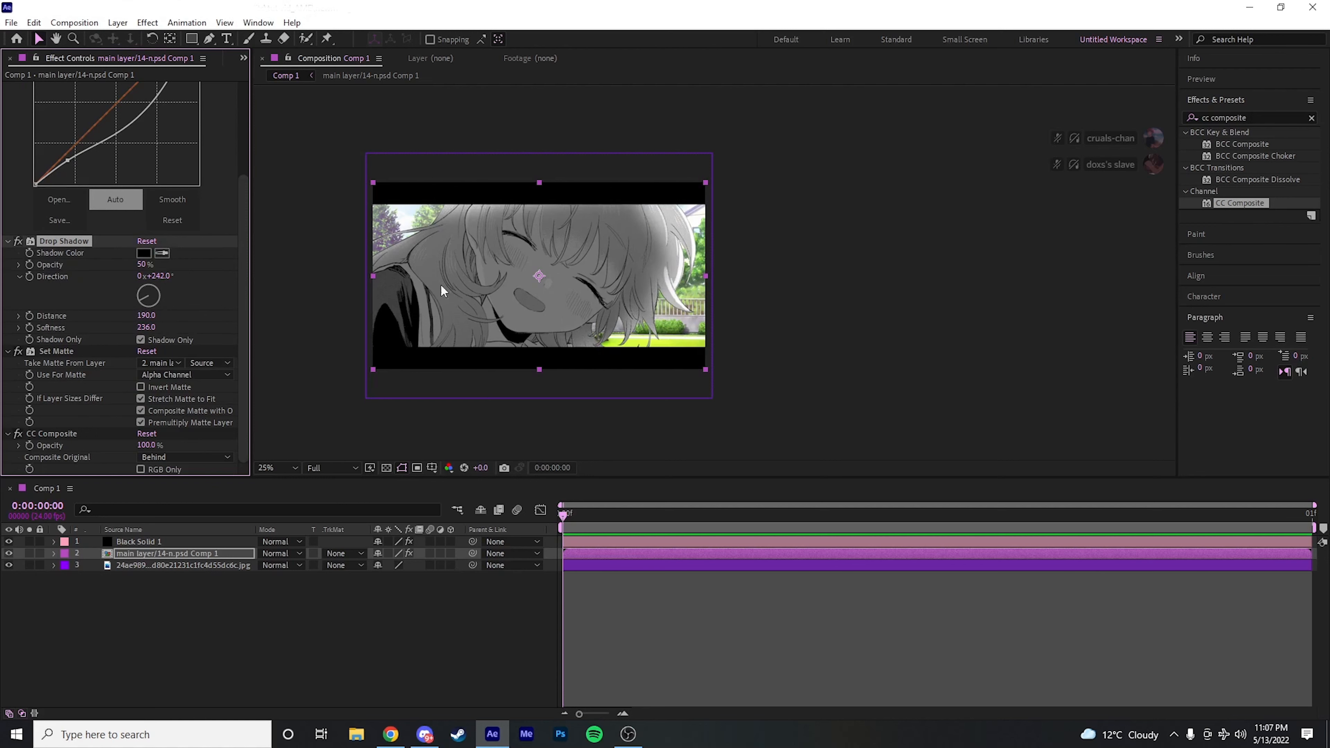
drag(139, 265, 127, 275)
click(311, 301)
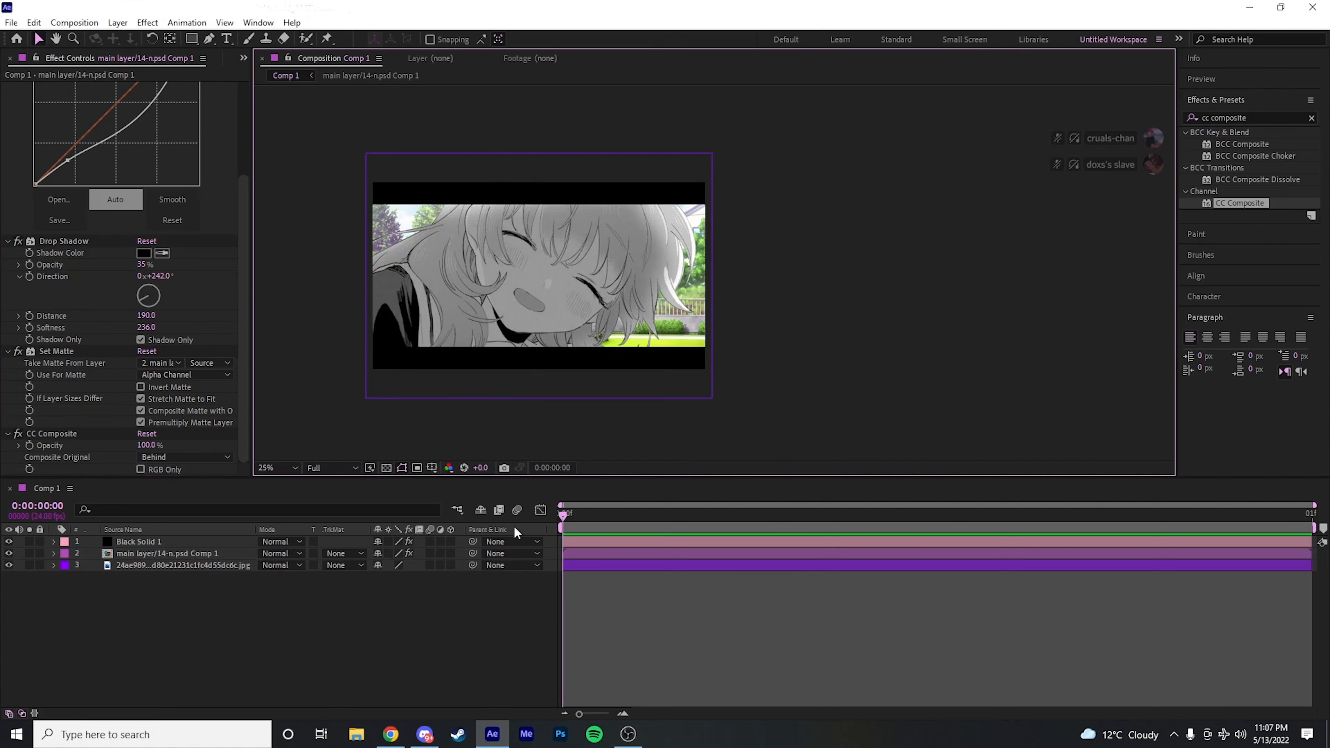
Step: Apply the CROSSPHERE Bokeh effect to the garden background image layer
click(656, 558)
click(653, 565)
double_click(1260, 117)
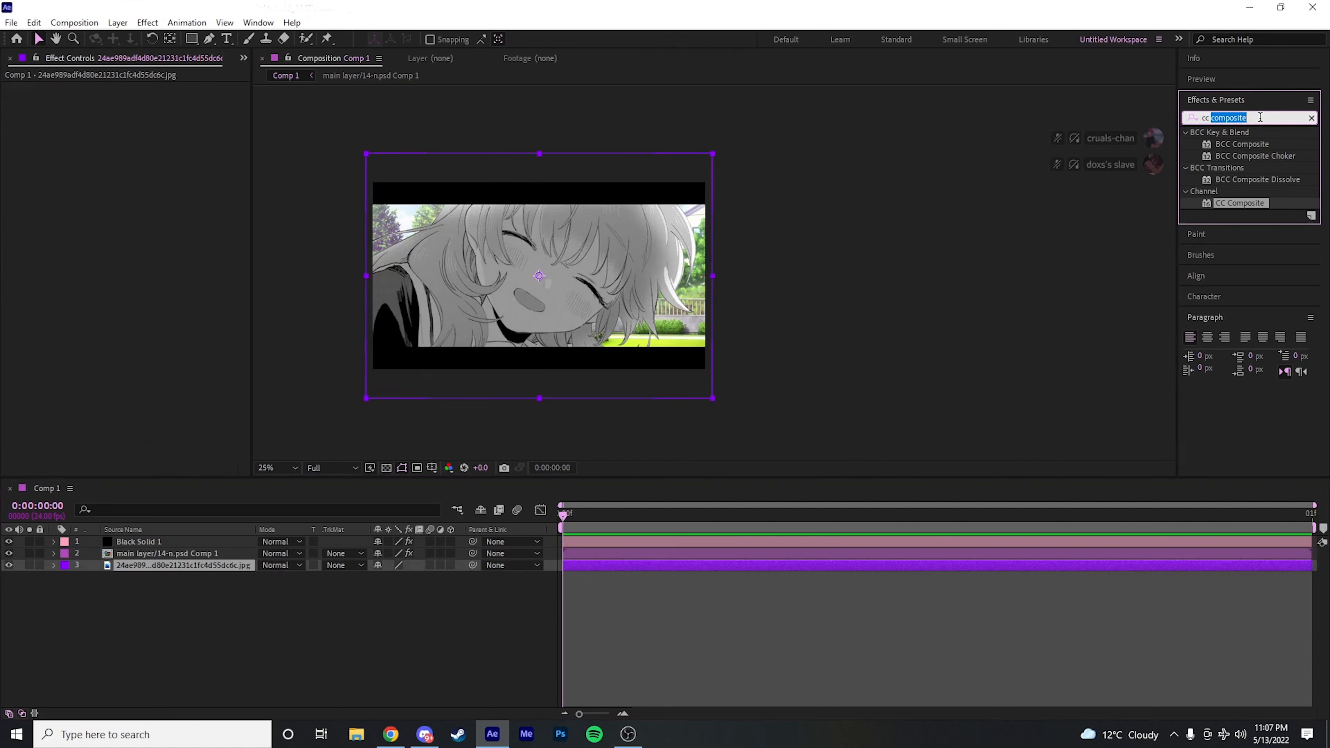
text(bokeh)
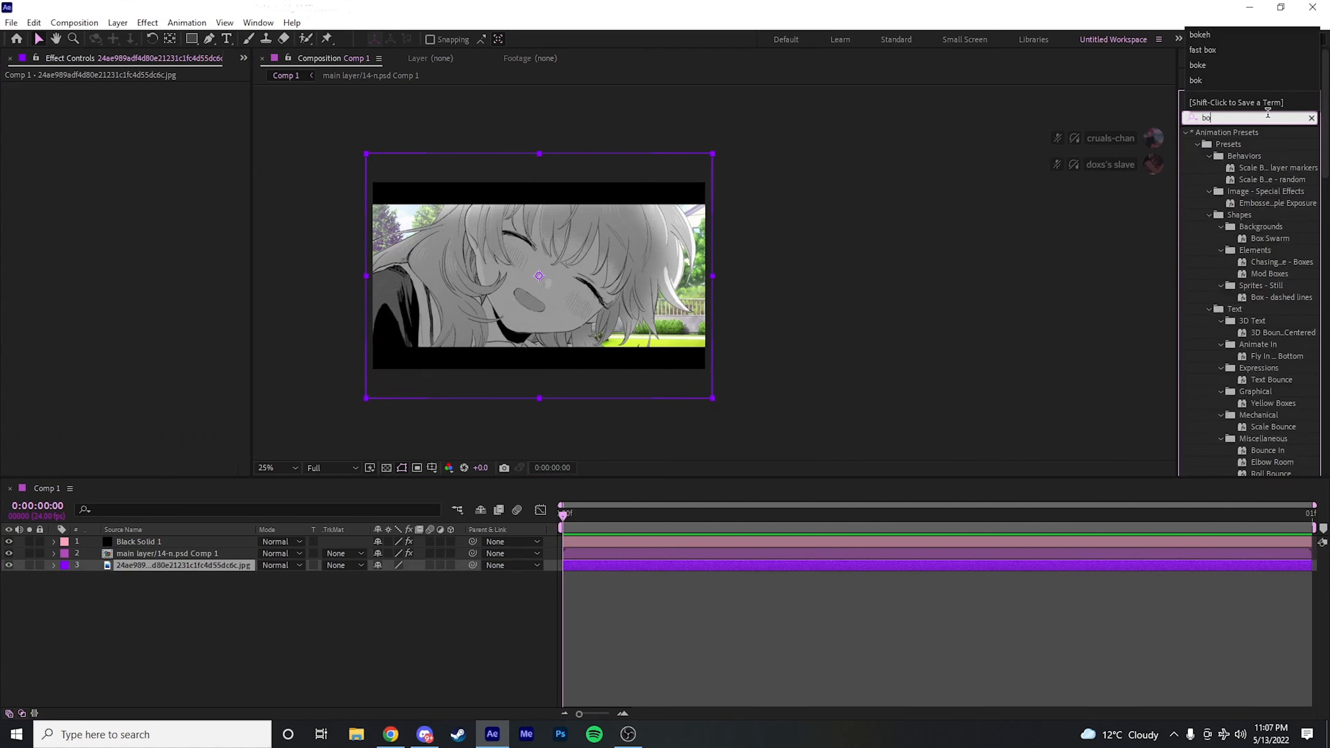
click(1228, 145)
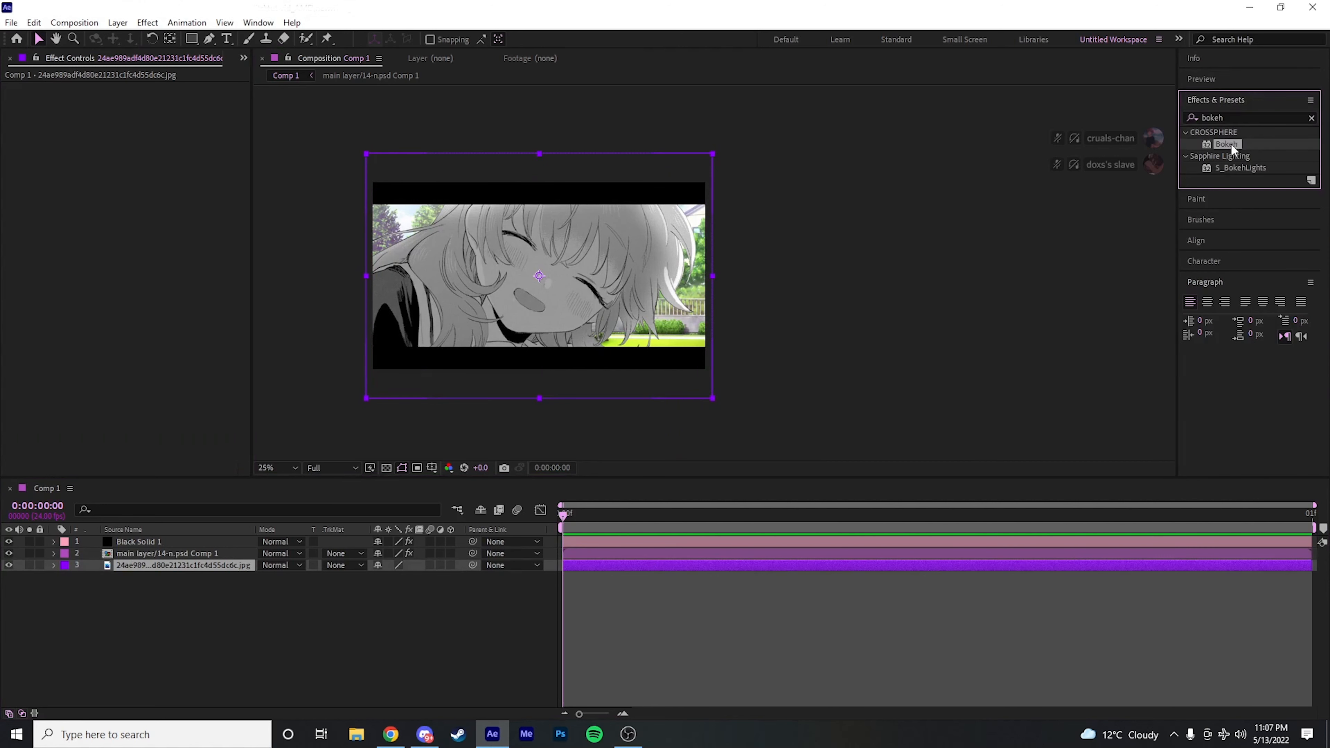
double_click(1230, 143)
Step: Set the Bokeh blur radius of the background image to 10
scroll(663, 352, up, 2)
drag(396, 346, 459, 319)
scroll(536, 303, down, 2)
scroll(677, 306, up, 2)
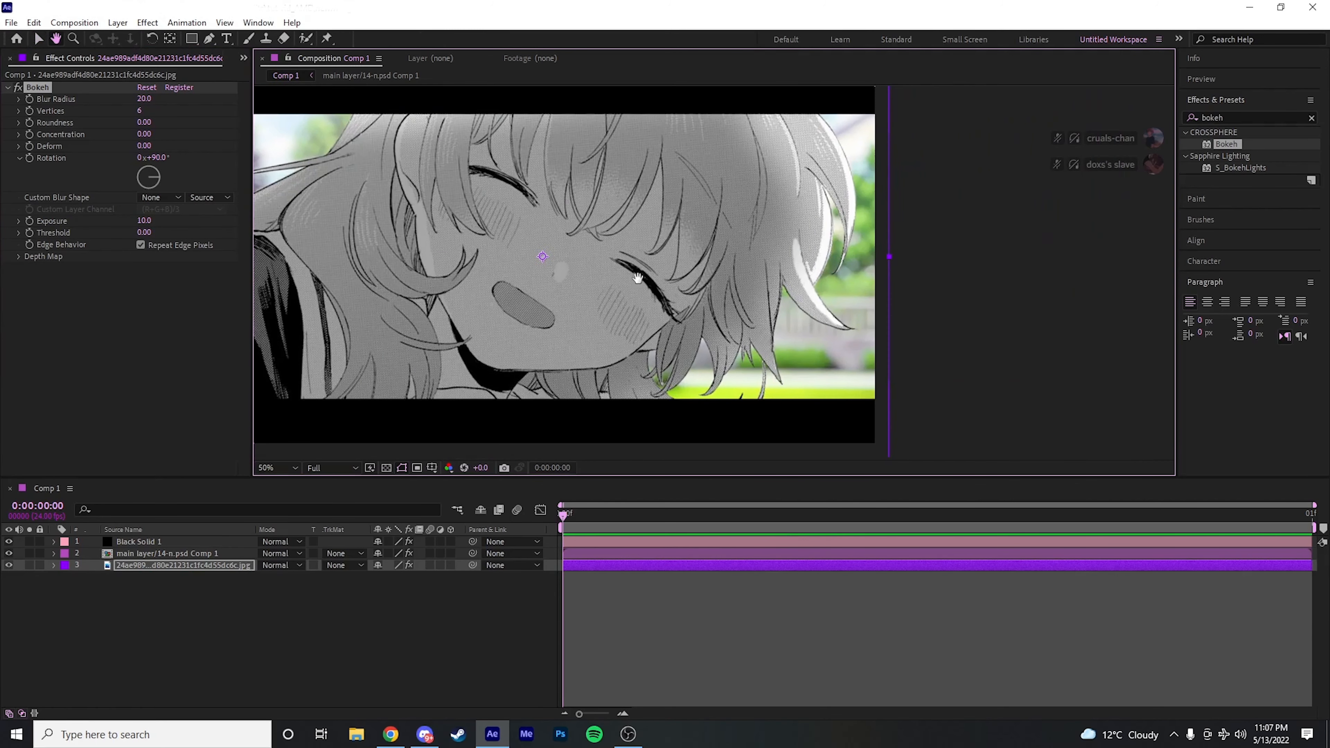
scroll(634, 284, down, 2)
scroll(695, 335, down, 2)
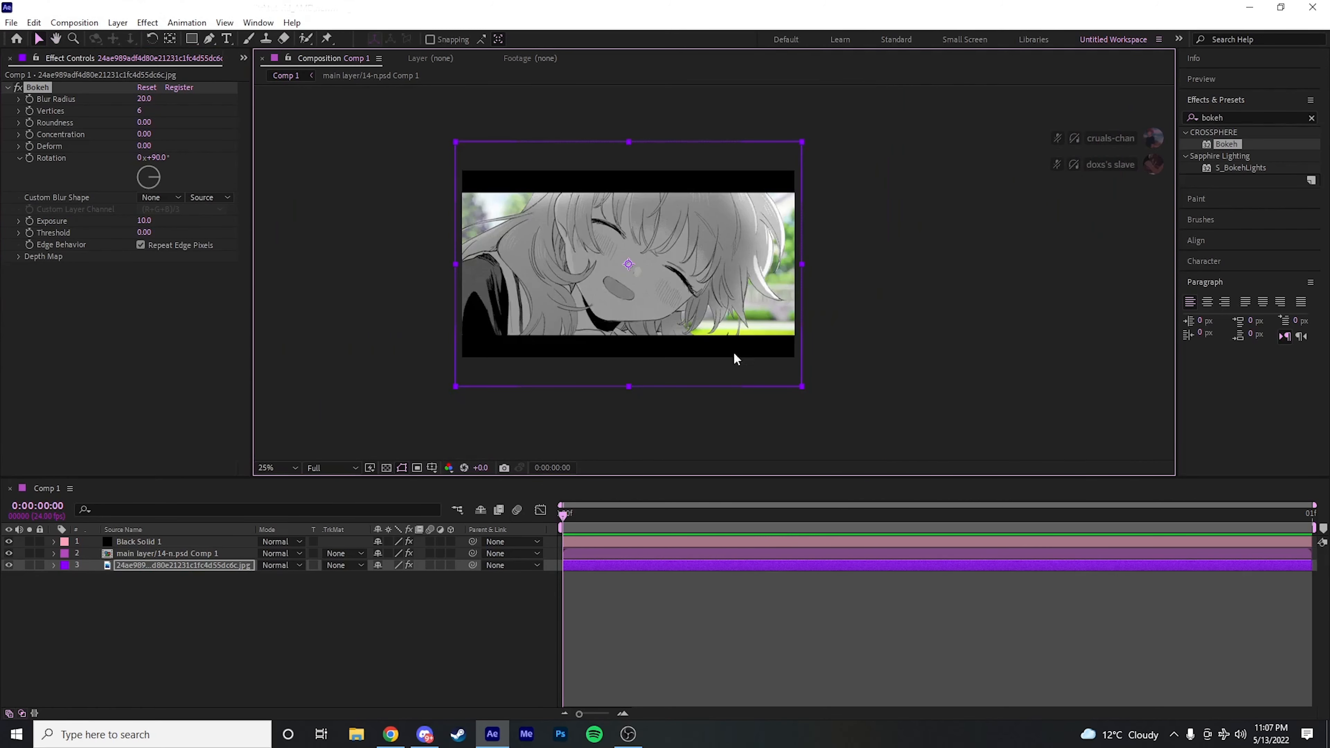
click(647, 564)
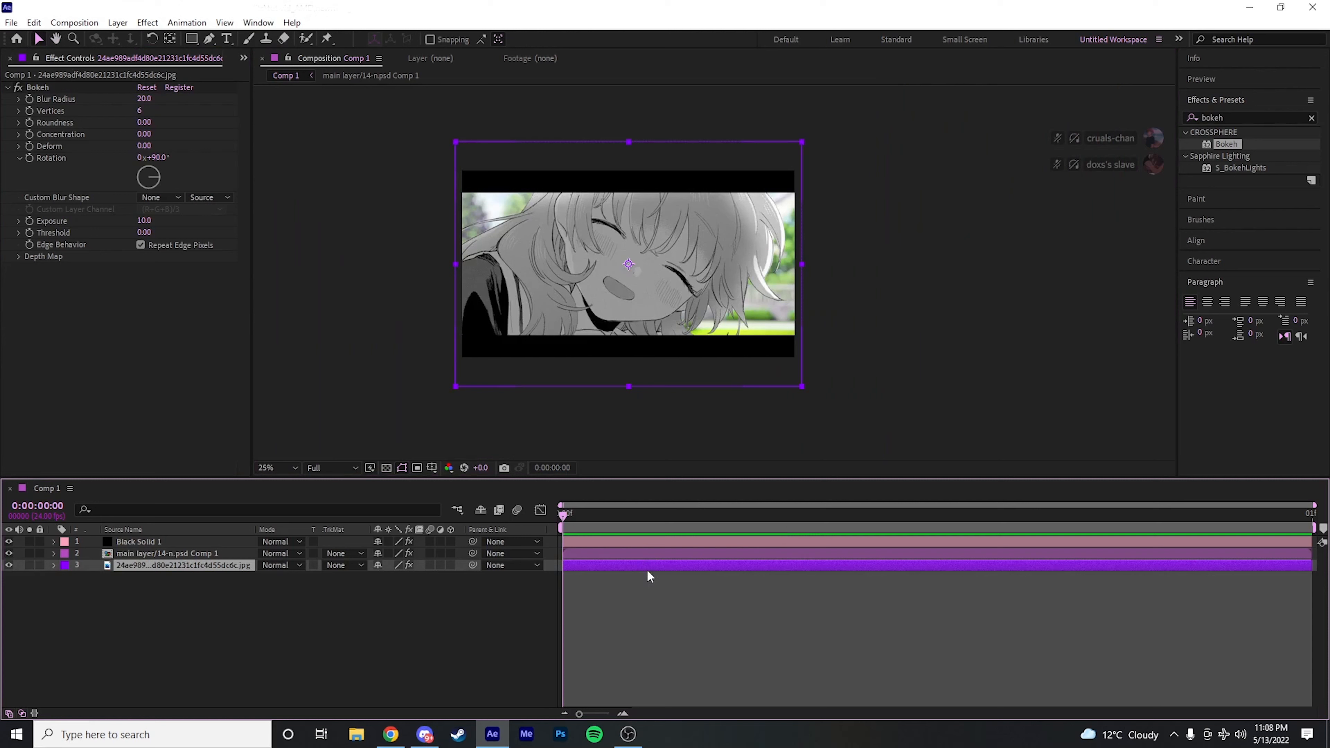
key(period)
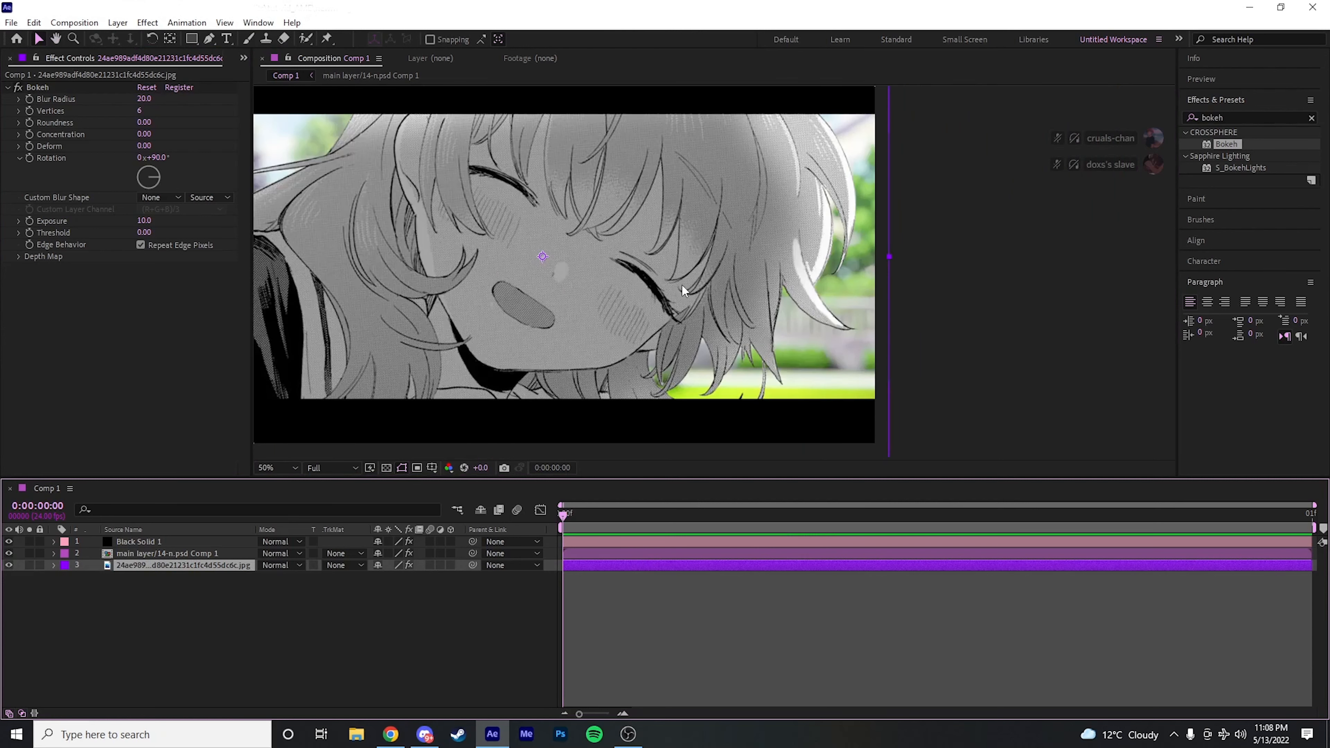
click(144, 98)
text(10)
key(Return)
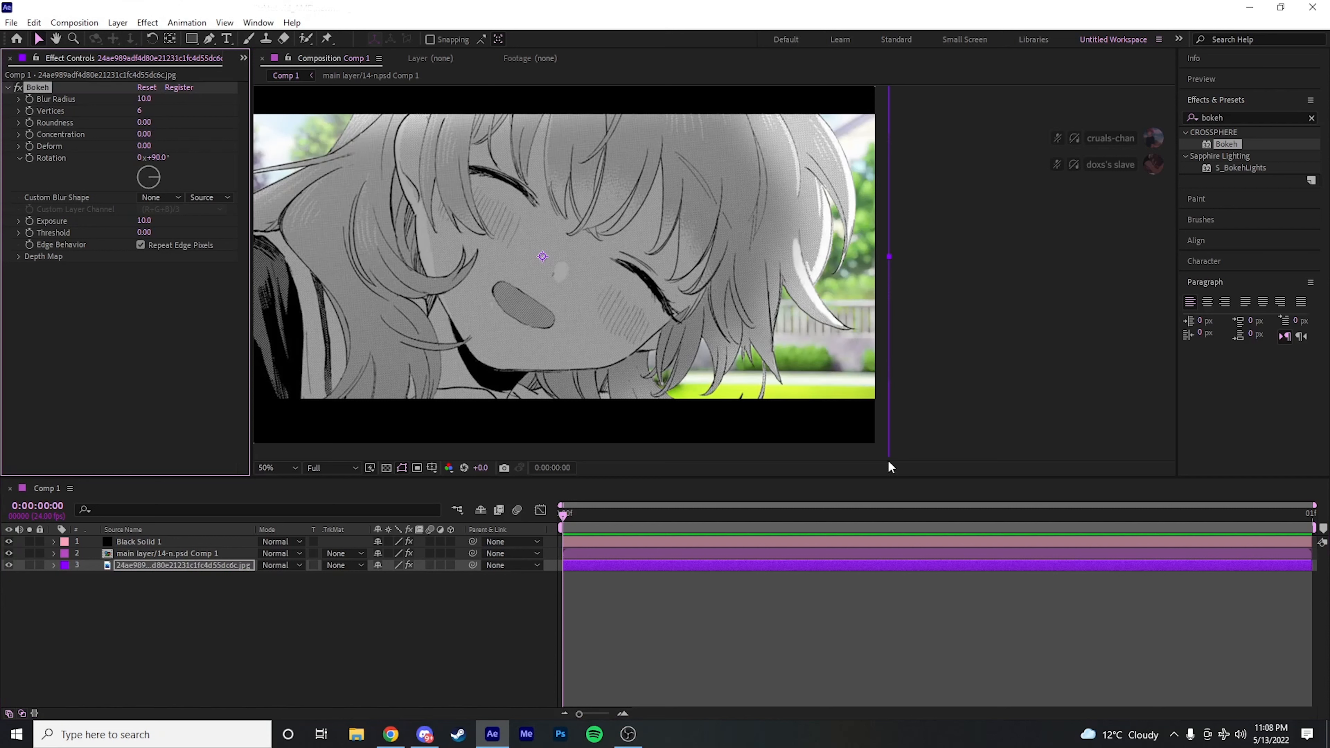
click(692, 588)
click(705, 566)
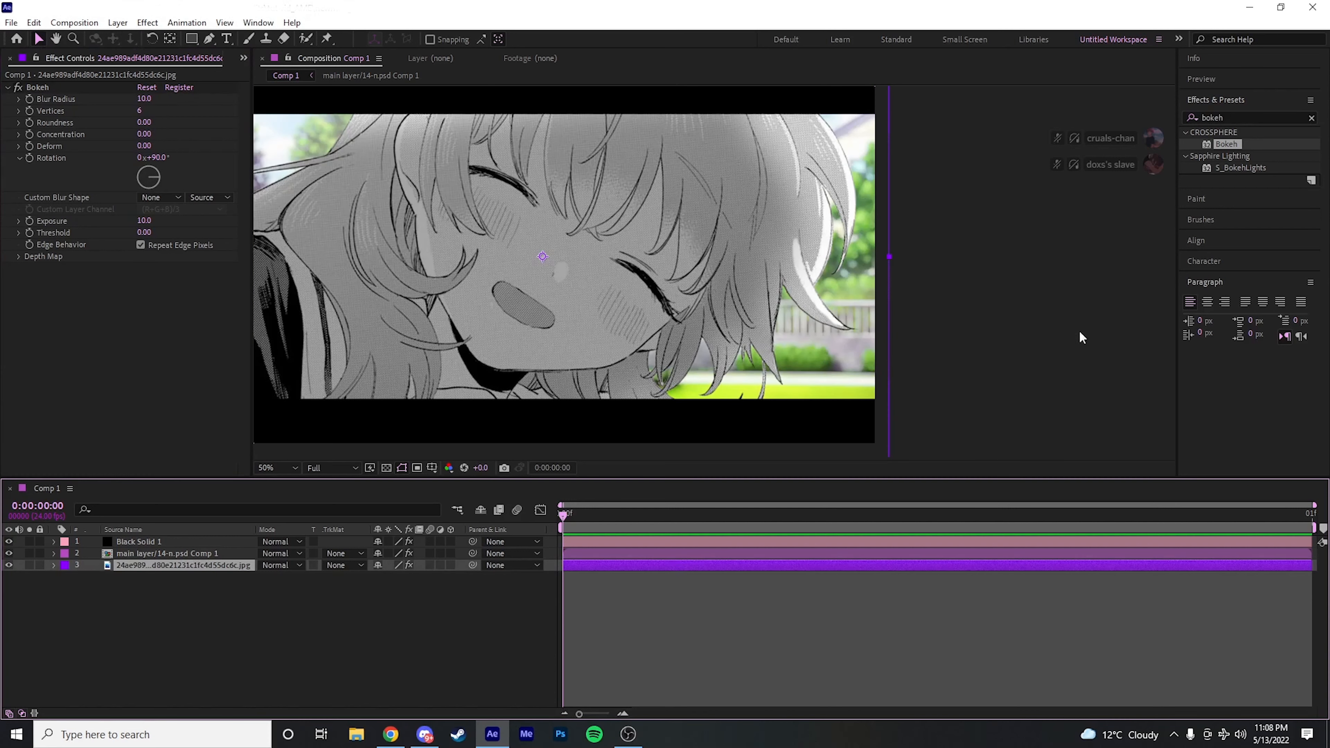
Step: Apply Curves to the garden background image and bend its RGB curve, lowering the highlights and slightly raising the shadows
click(1244, 120)
text(curves)
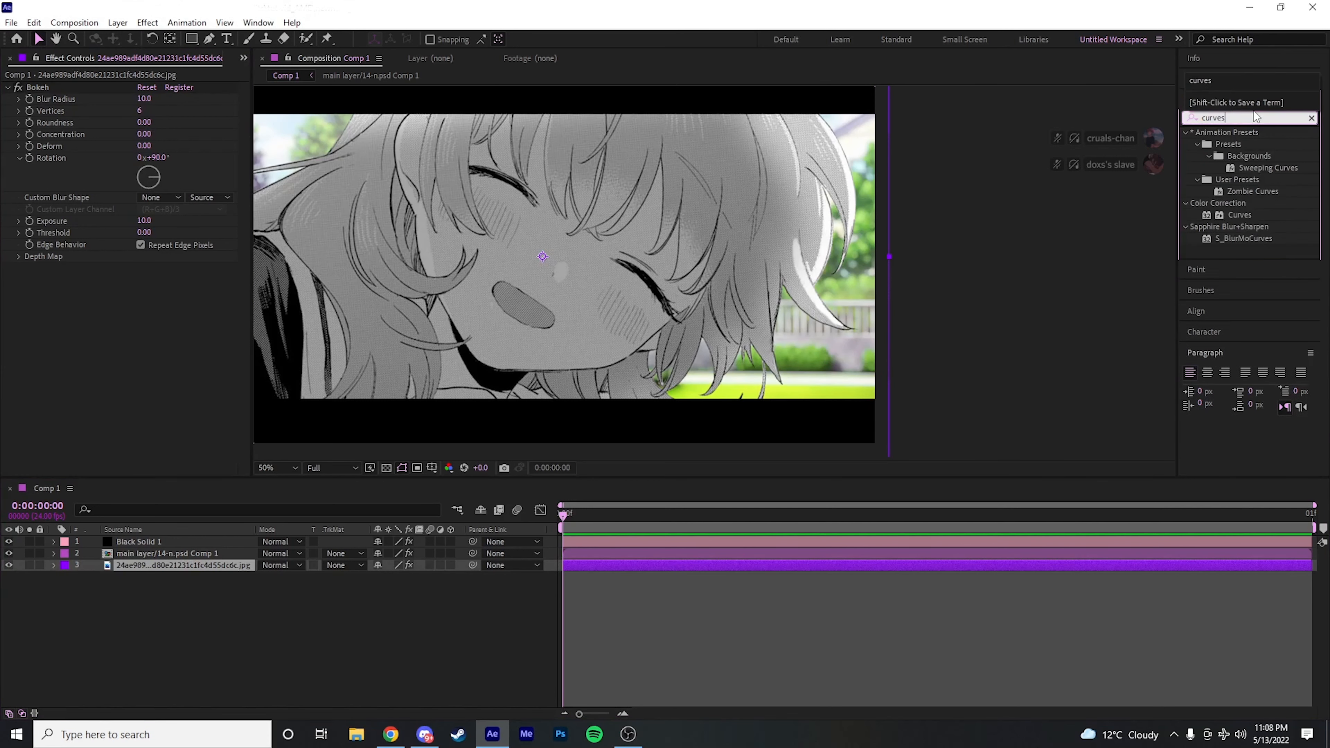
double_click(1252, 212)
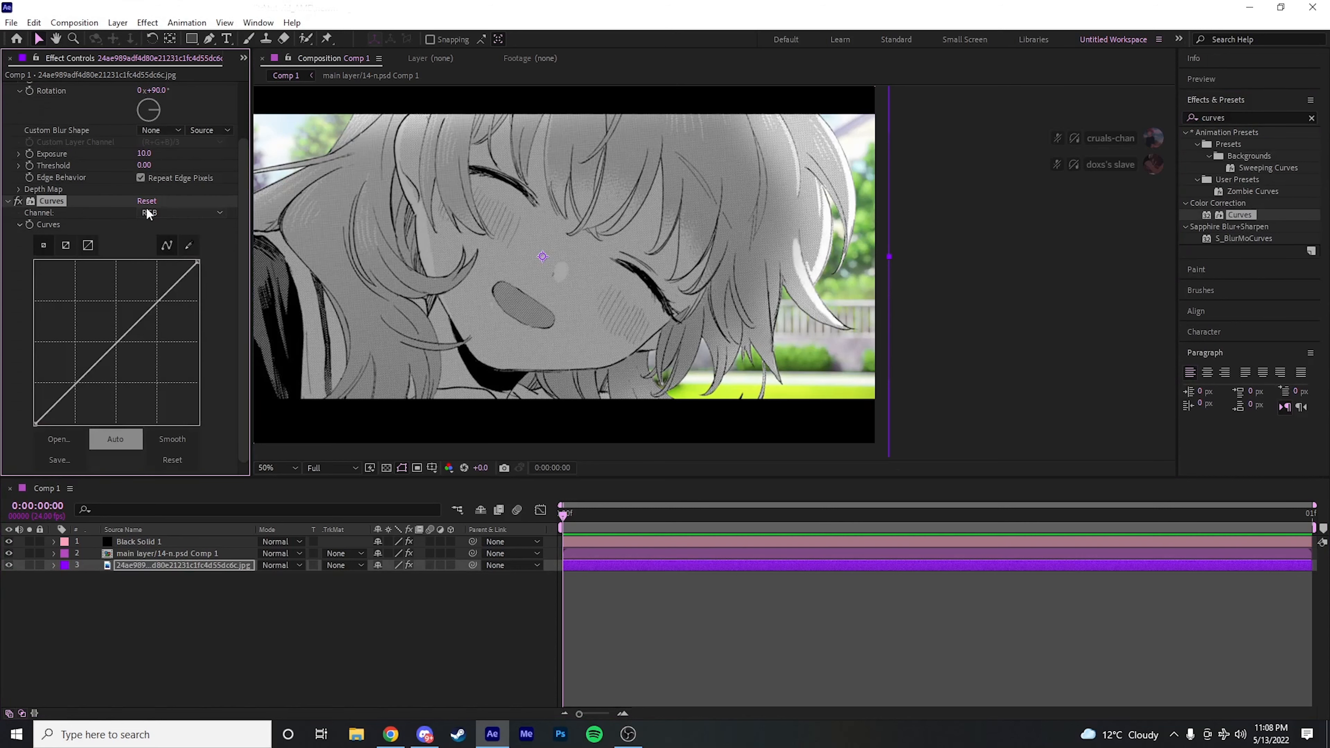
mouse_move(159, 303)
mouse_down()
mouse_move(162, 320)
mouse_move(159, 309)
mouse_up()
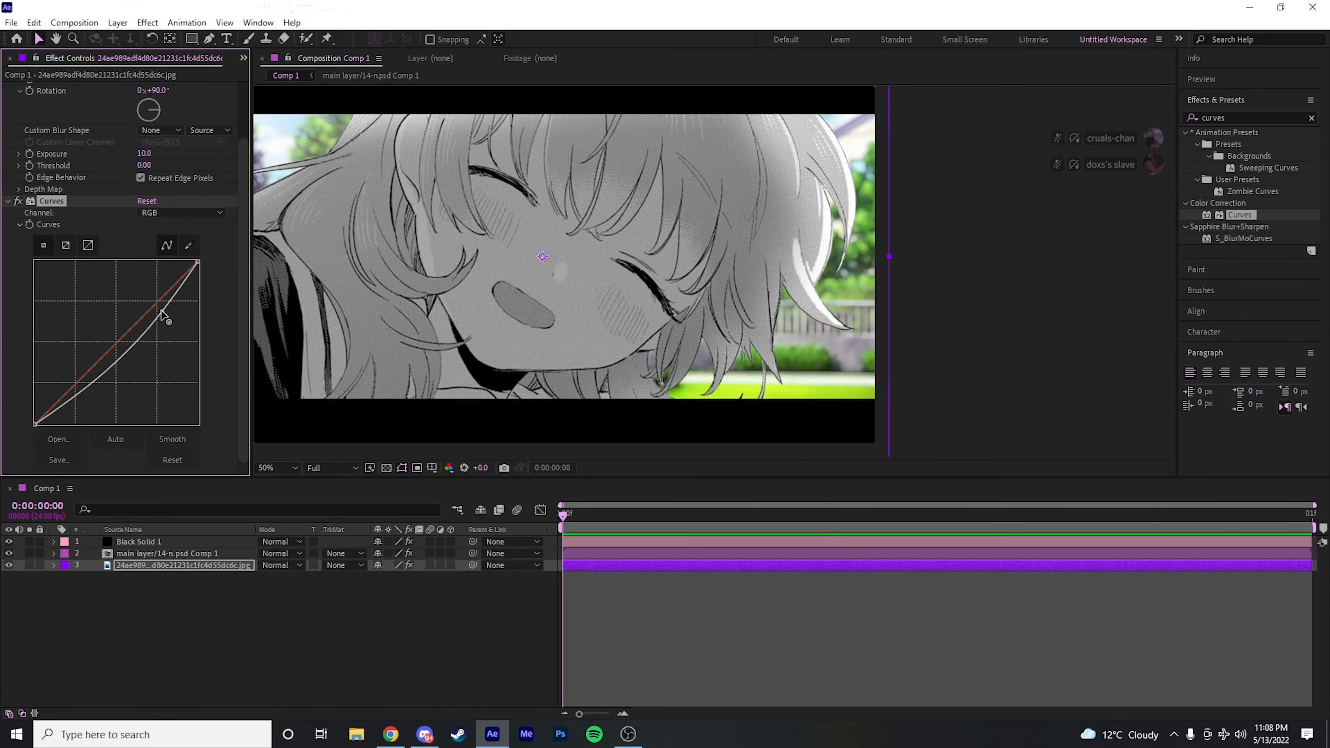
drag(72, 396, 62, 394)
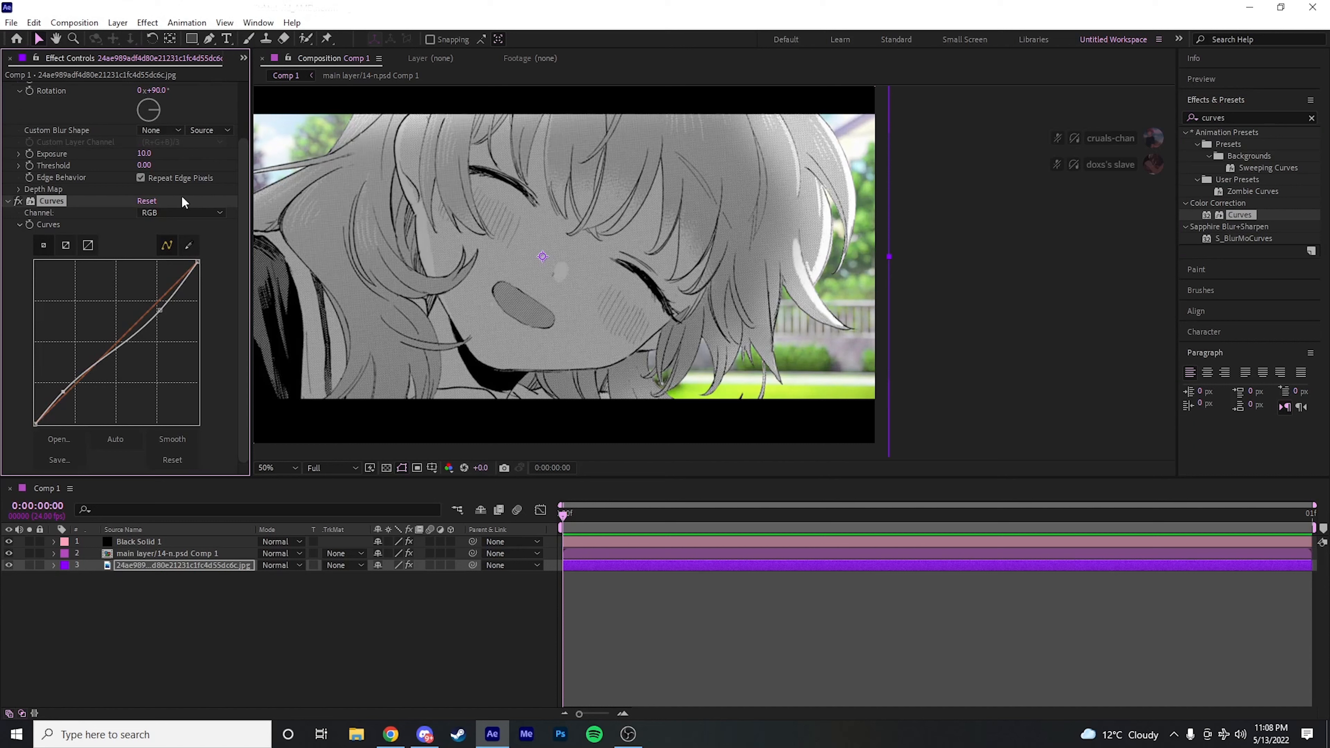
Step: Shape the background's green channel curve into a gentle S, lower in the shadows and higher in the highlights
click(183, 213)
click(185, 273)
click(183, 213)
click(183, 260)
mouse_move(126, 345)
mouse_down()
mouse_move(152, 319)
mouse_move(125, 343)
mouse_up()
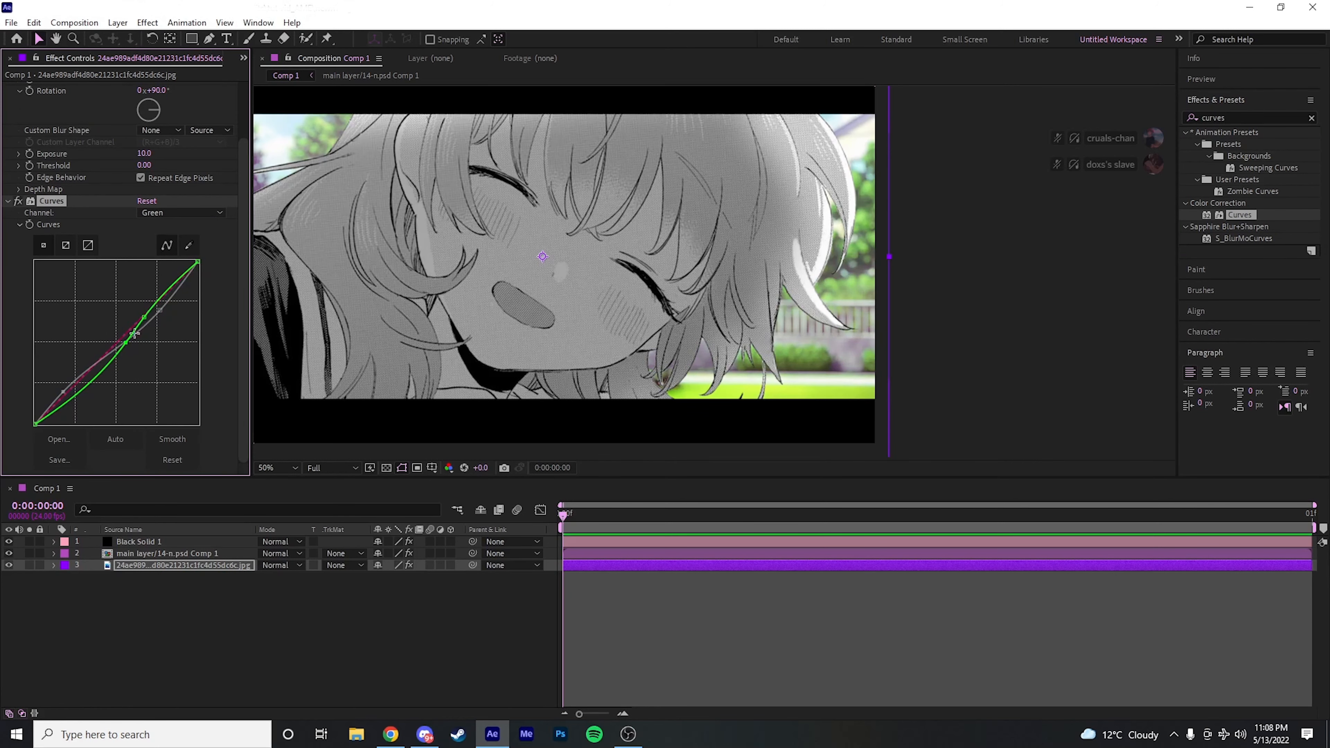
Step: Add an adjustment layer between the black solid and the character composition and apply YY_Ramp+ to it
click(674, 555)
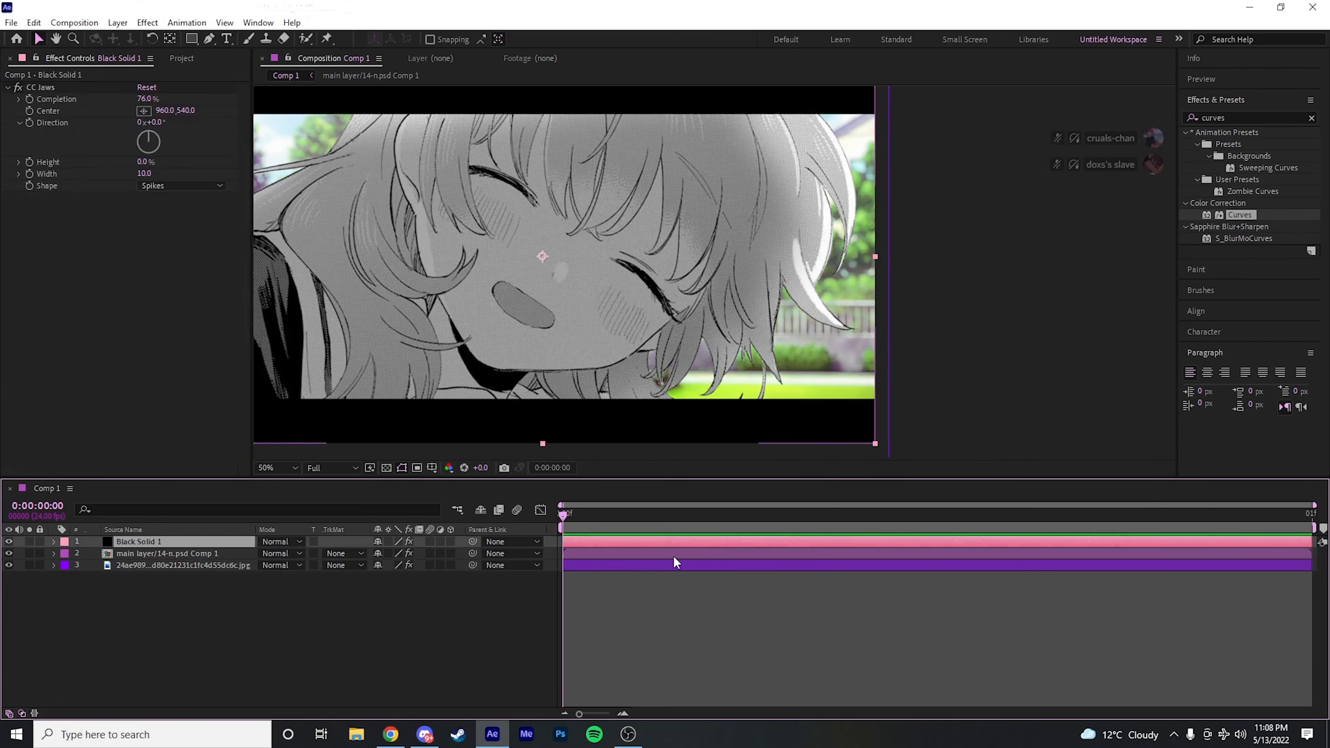
key(ctrl+alt+y)
click(1239, 116)
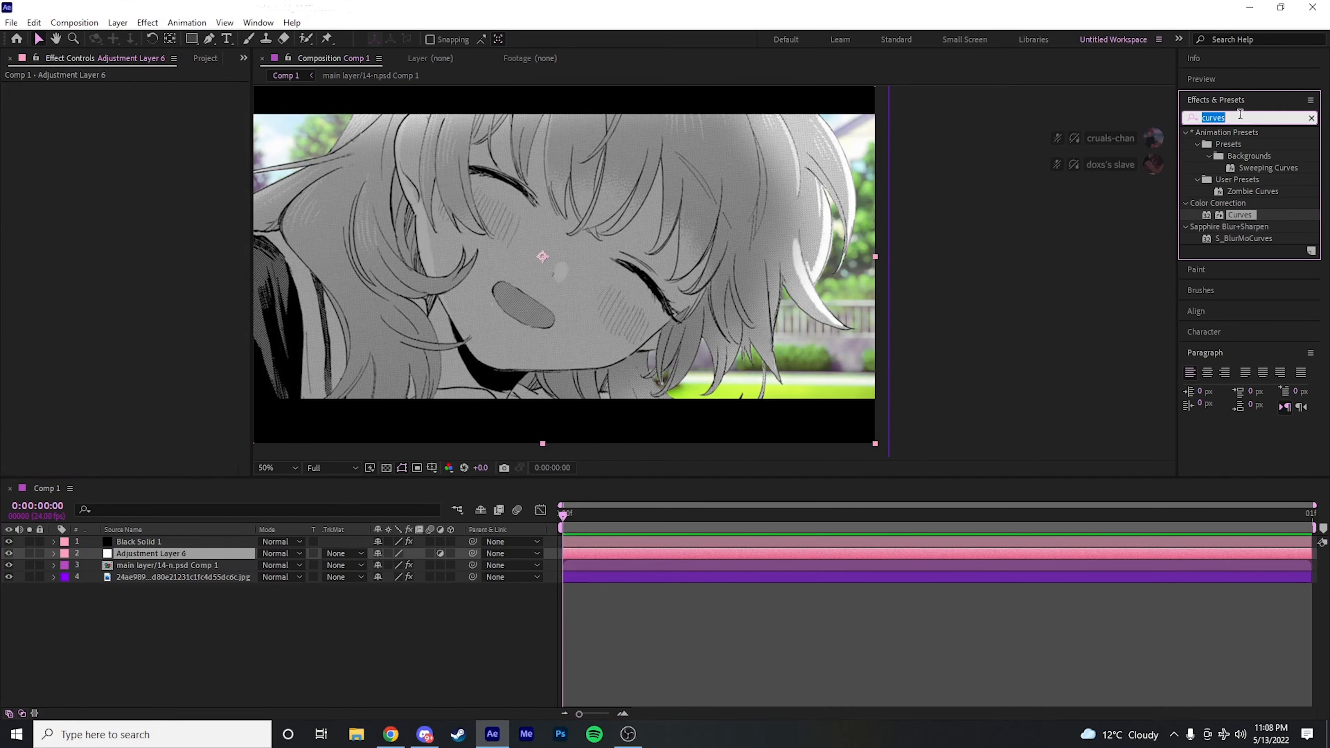
text(yy)
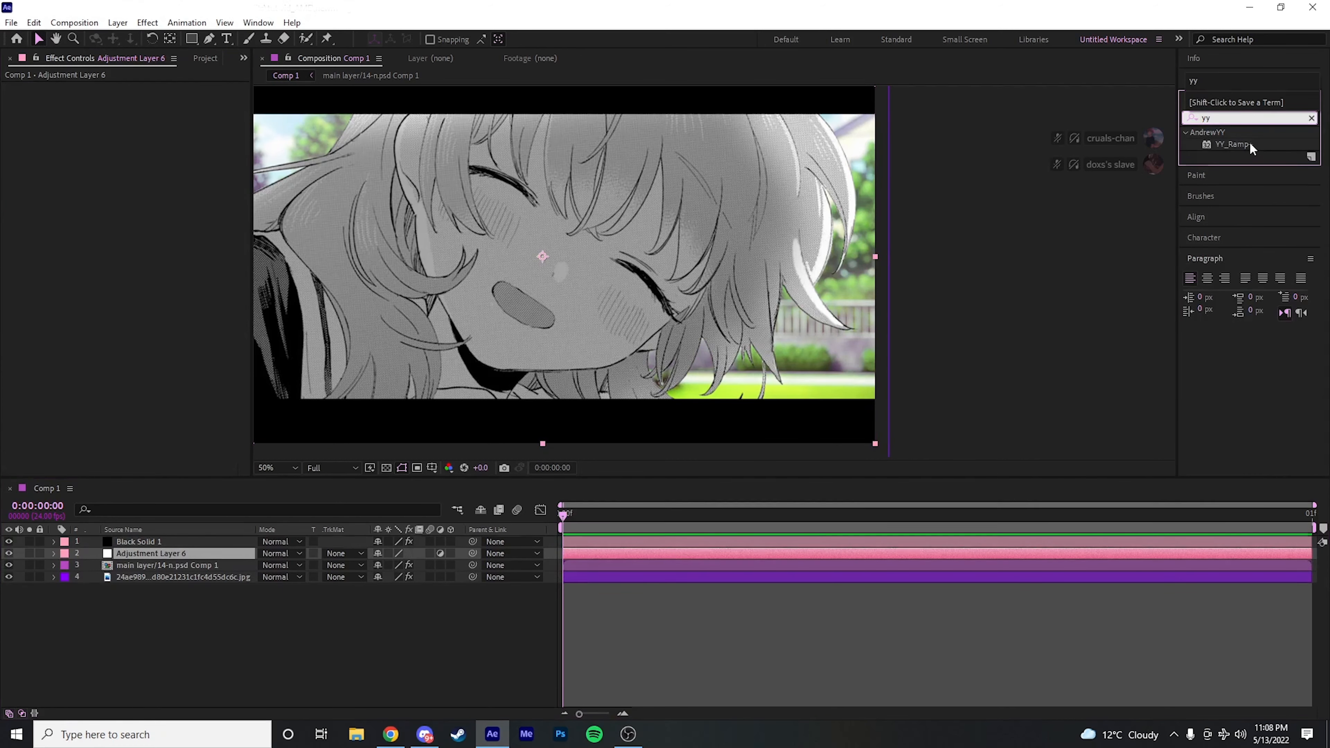
double_click(1250, 144)
Step: Set the ramp to Linear Dodge (Add) with inverted points, starting at about 3648, -2064 and ending at about 880, 604
click(201, 241)
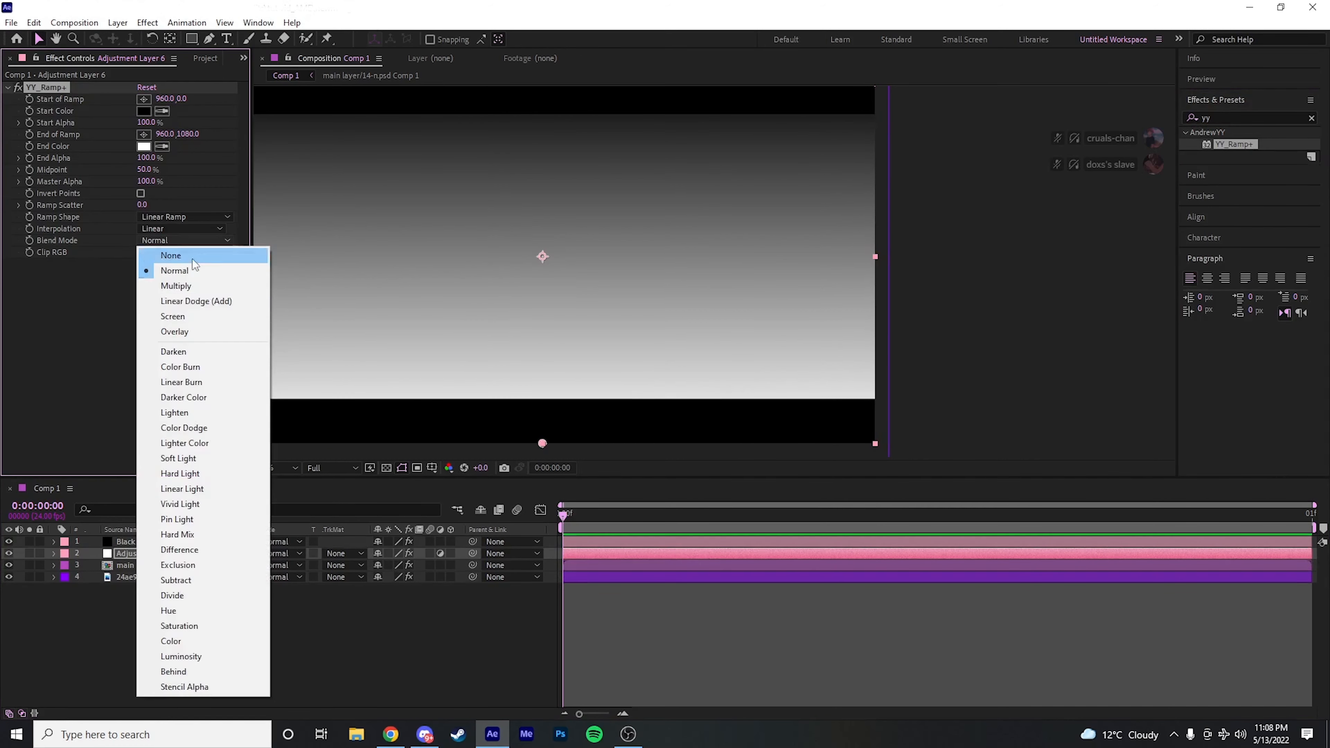
click(201, 302)
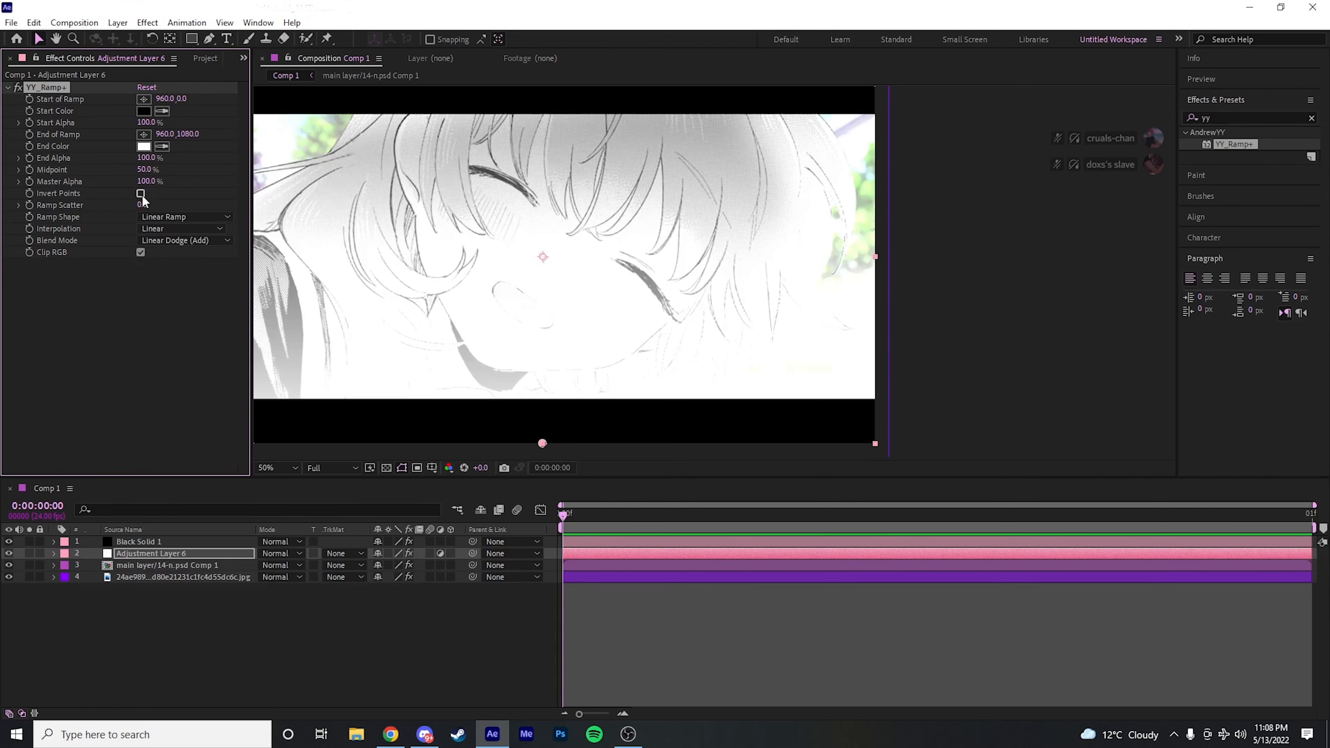
click(140, 193)
scroll(672, 247, down, 6)
drag(693, 246, 810, 158)
scroll(701, 299, up, 4)
drag(628, 356, 615, 272)
click(770, 593)
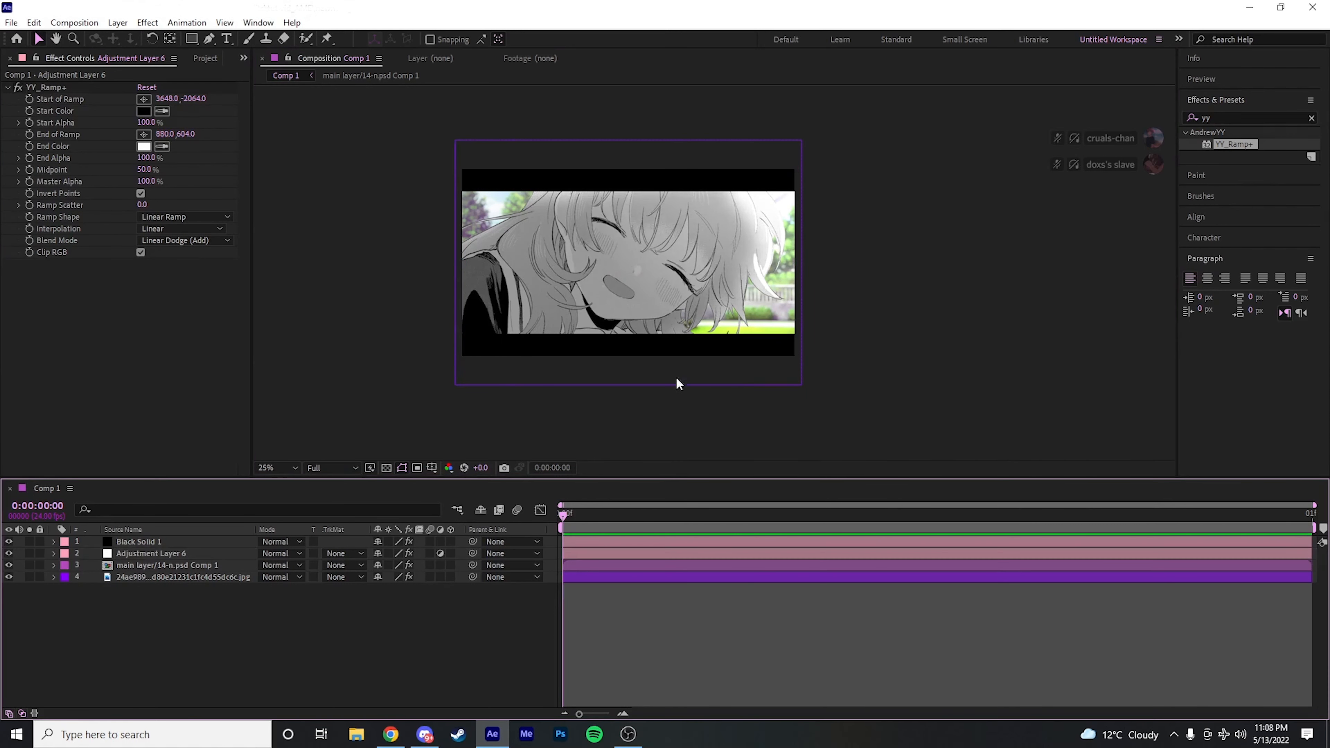
Step: Add a second adjustment layer above the ramp layer, apply Magic Bullet Looks to it and open the look editor
click(575, 557)
key(ctrl+alt+y)
click(1243, 114)
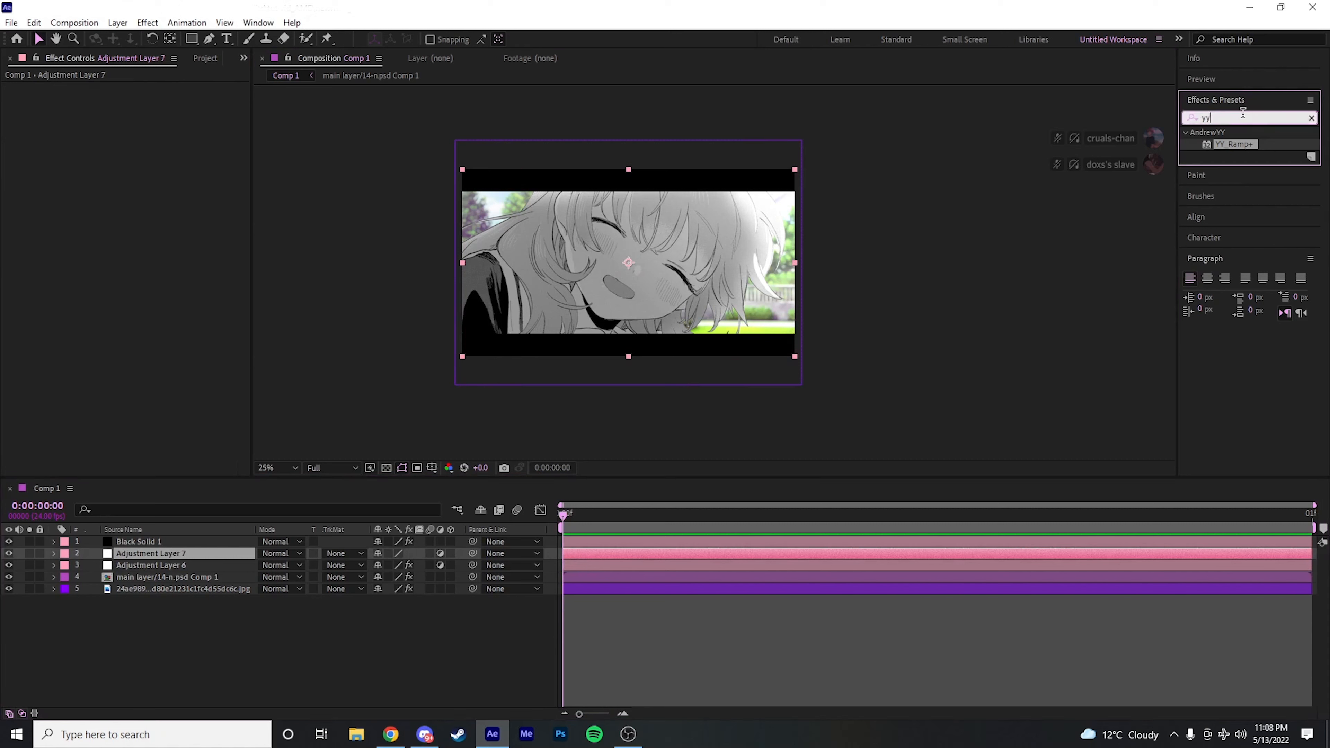
text(looks)
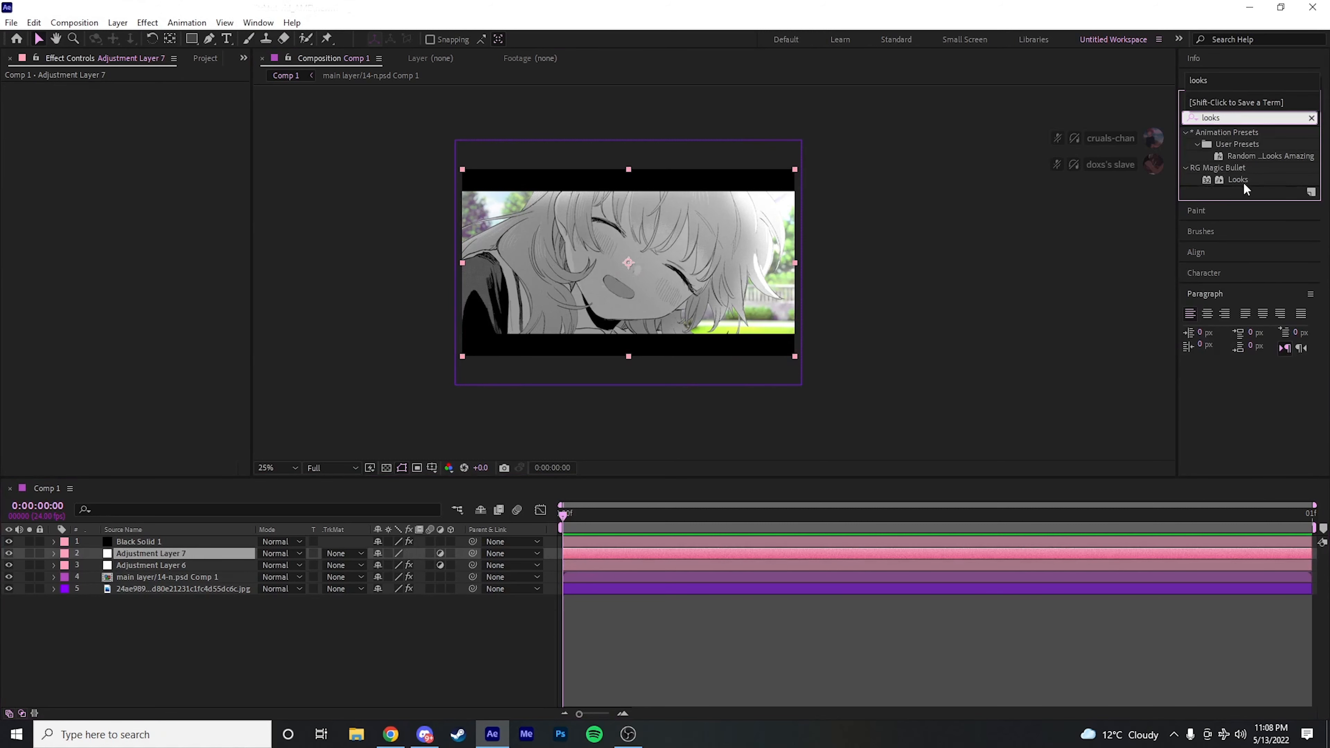
double_click(1238, 180)
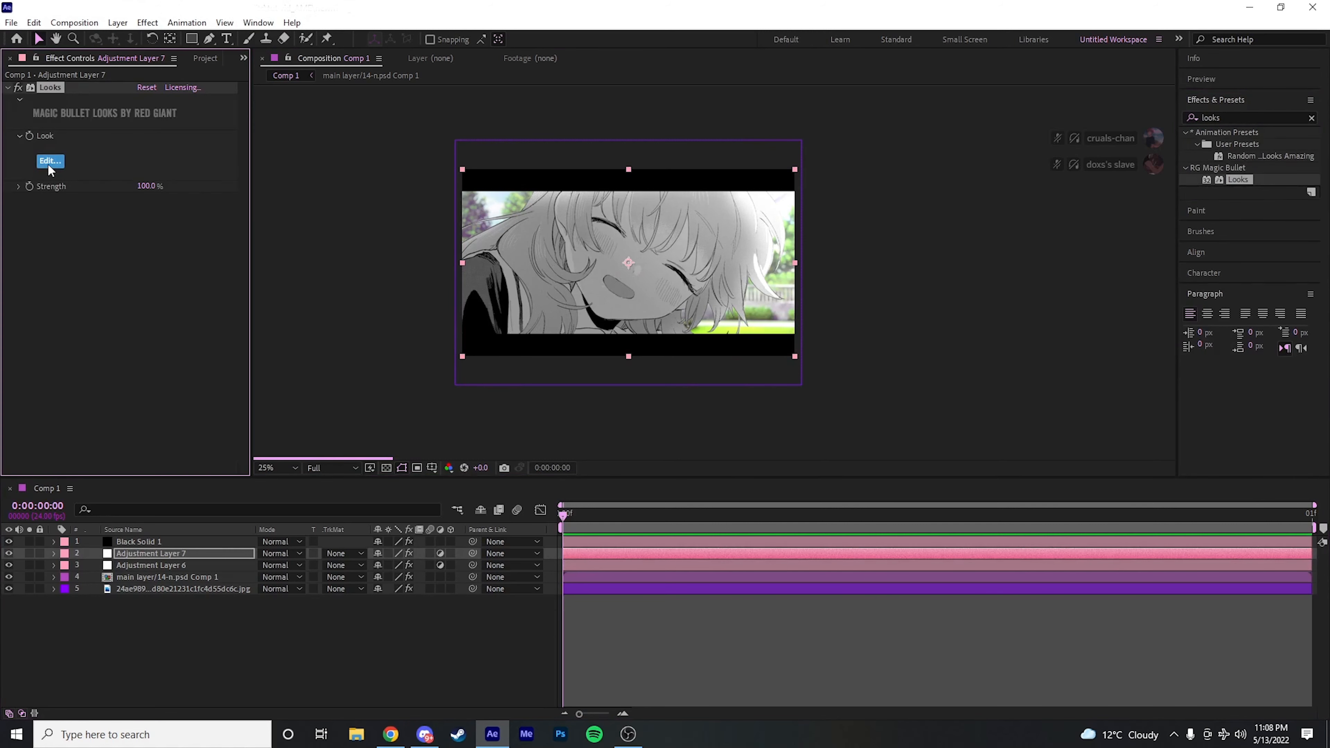
click(49, 166)
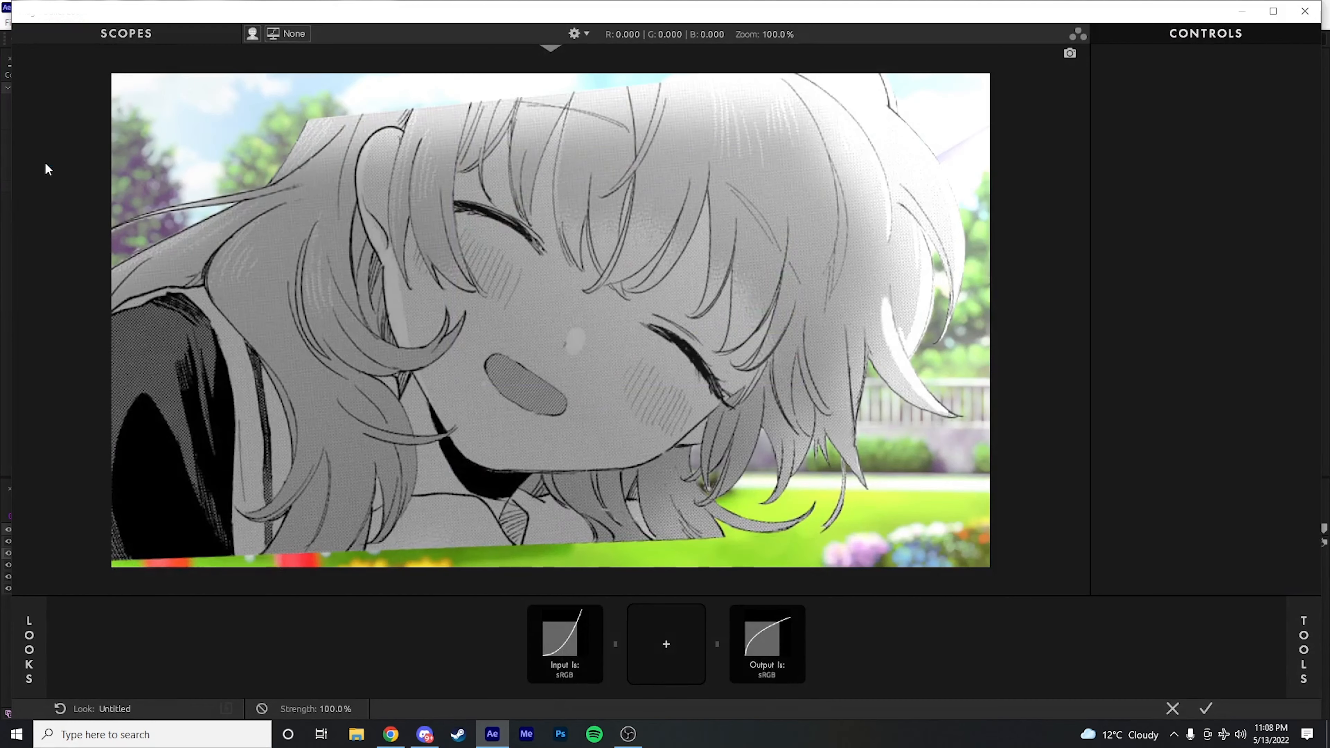
Step: Add the Shadows/Highlights tool to the look and set Shadows to -1.00
click(30, 629)
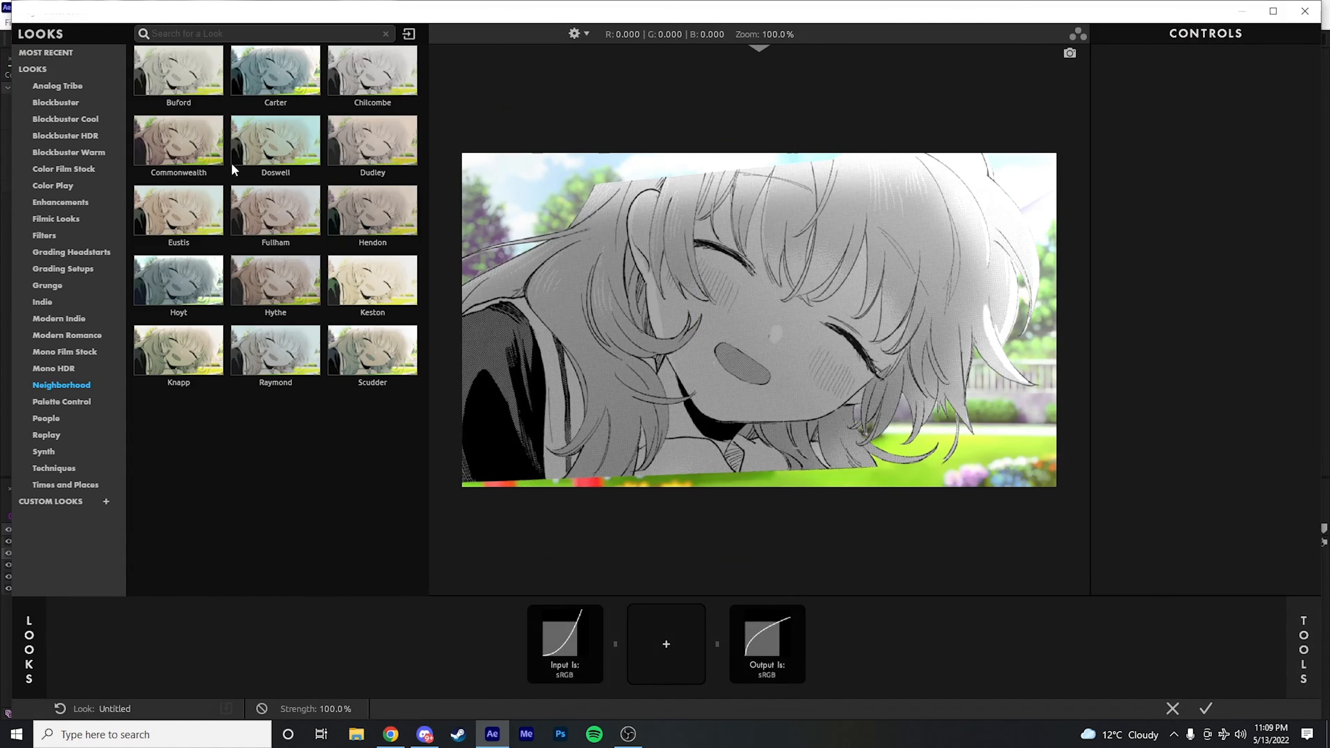
click(30, 645)
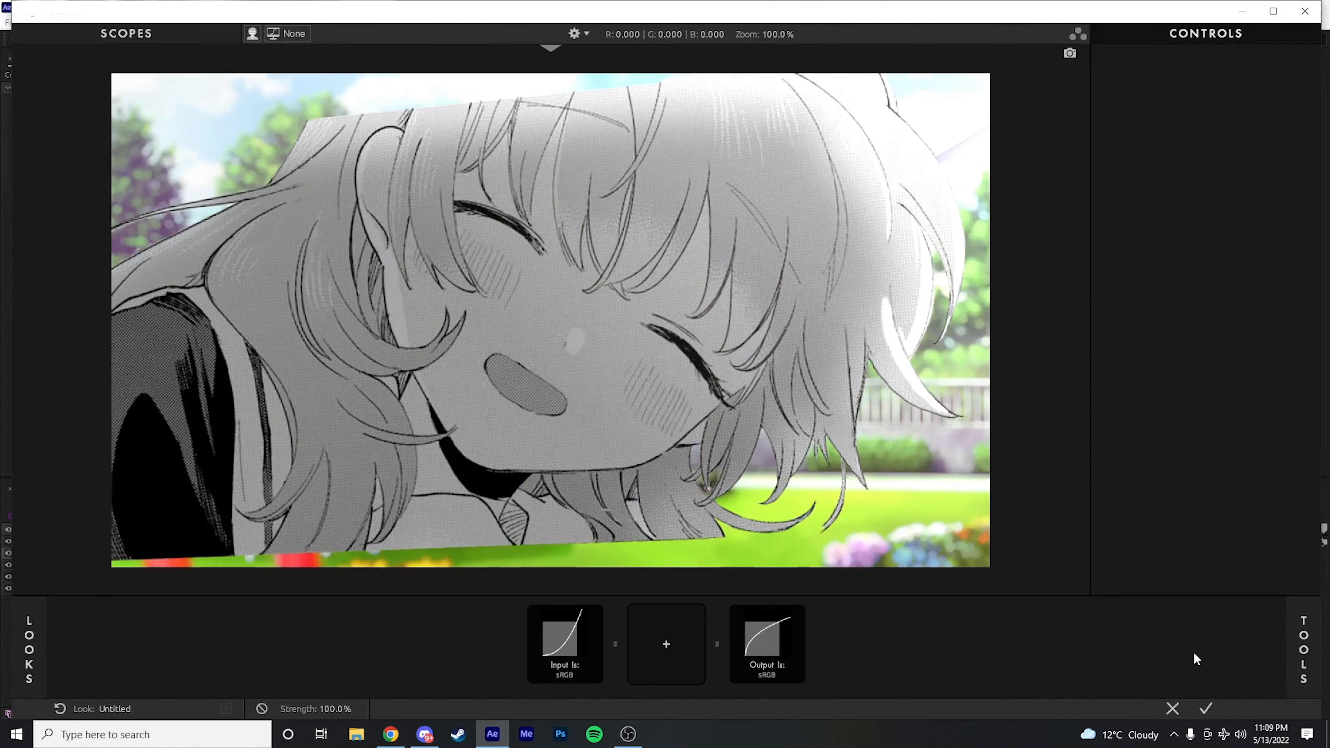
click(1312, 660)
scroll(985, 257, down, 1)
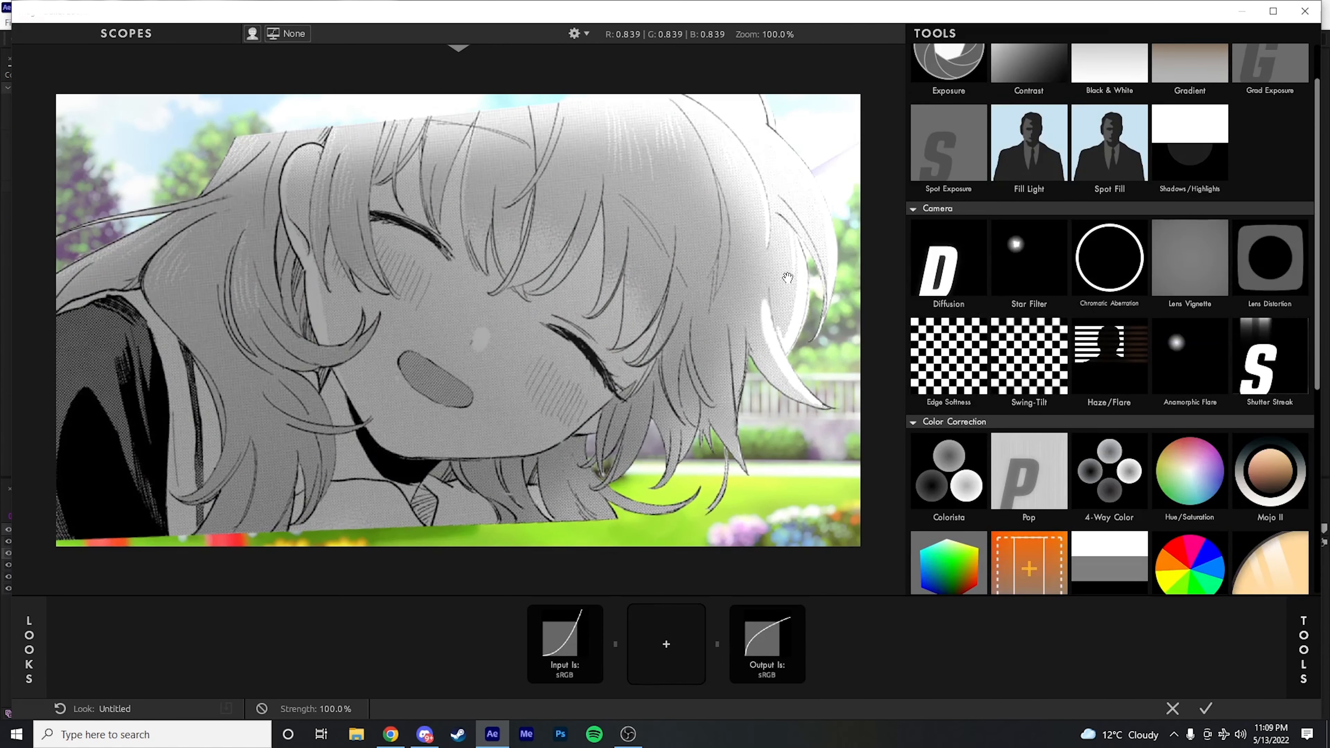
scroll(826, 274, down, 2)
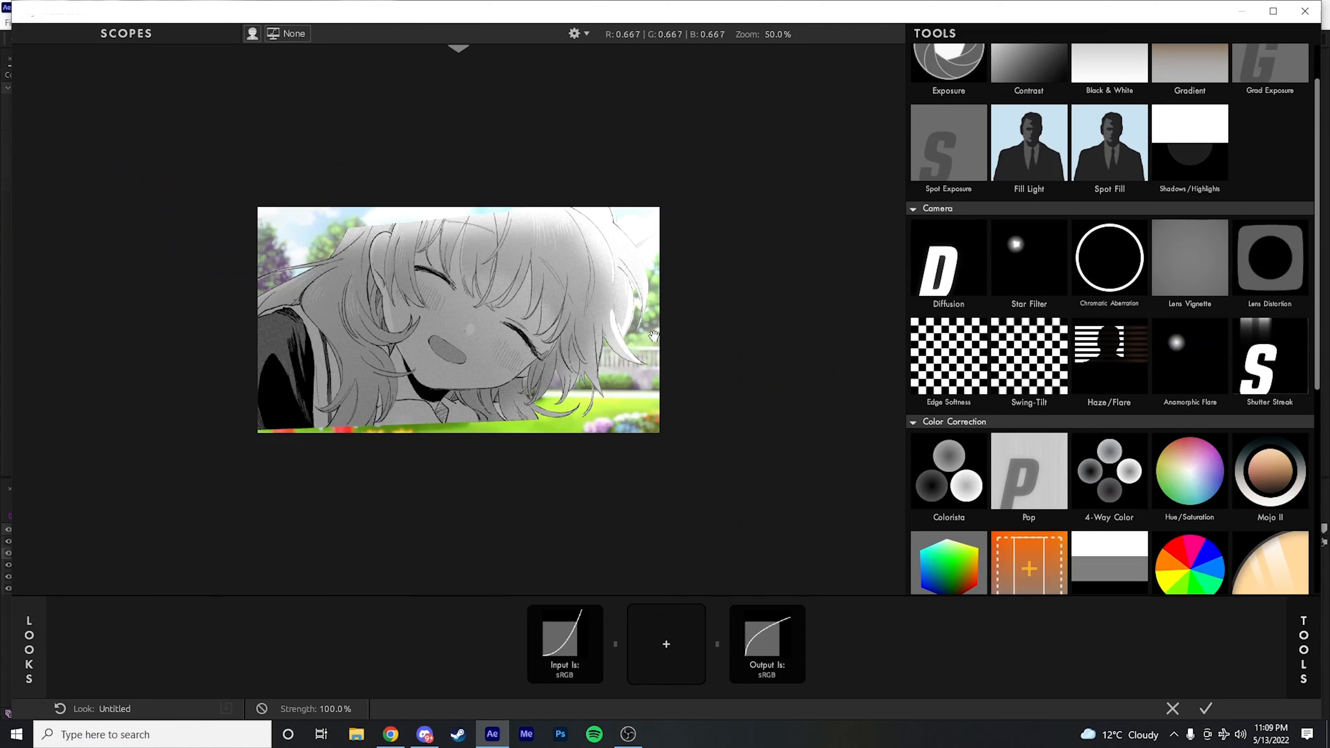
scroll(910, 399, down, 1)
scroll(1002, 413, up, 5)
scroll(984, 456, down, 2)
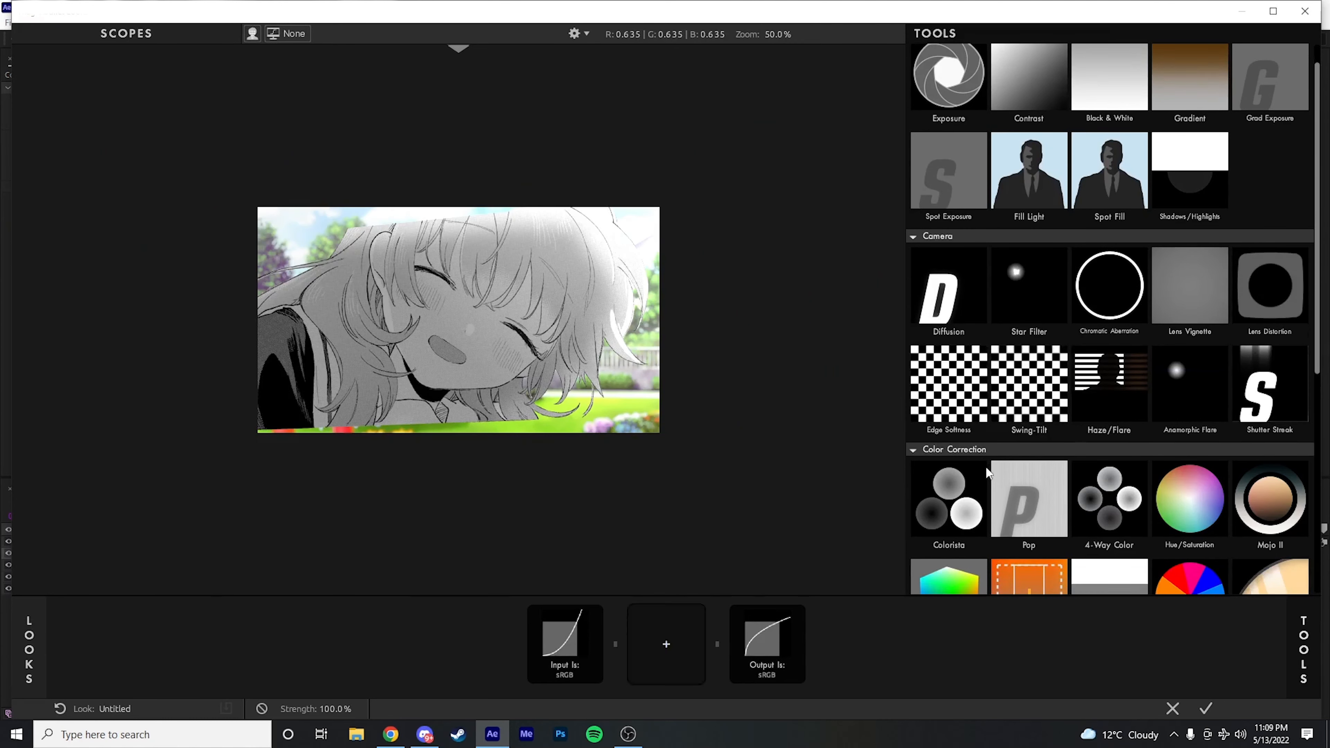
double_click(1171, 166)
drag(1191, 98, 1188, 98)
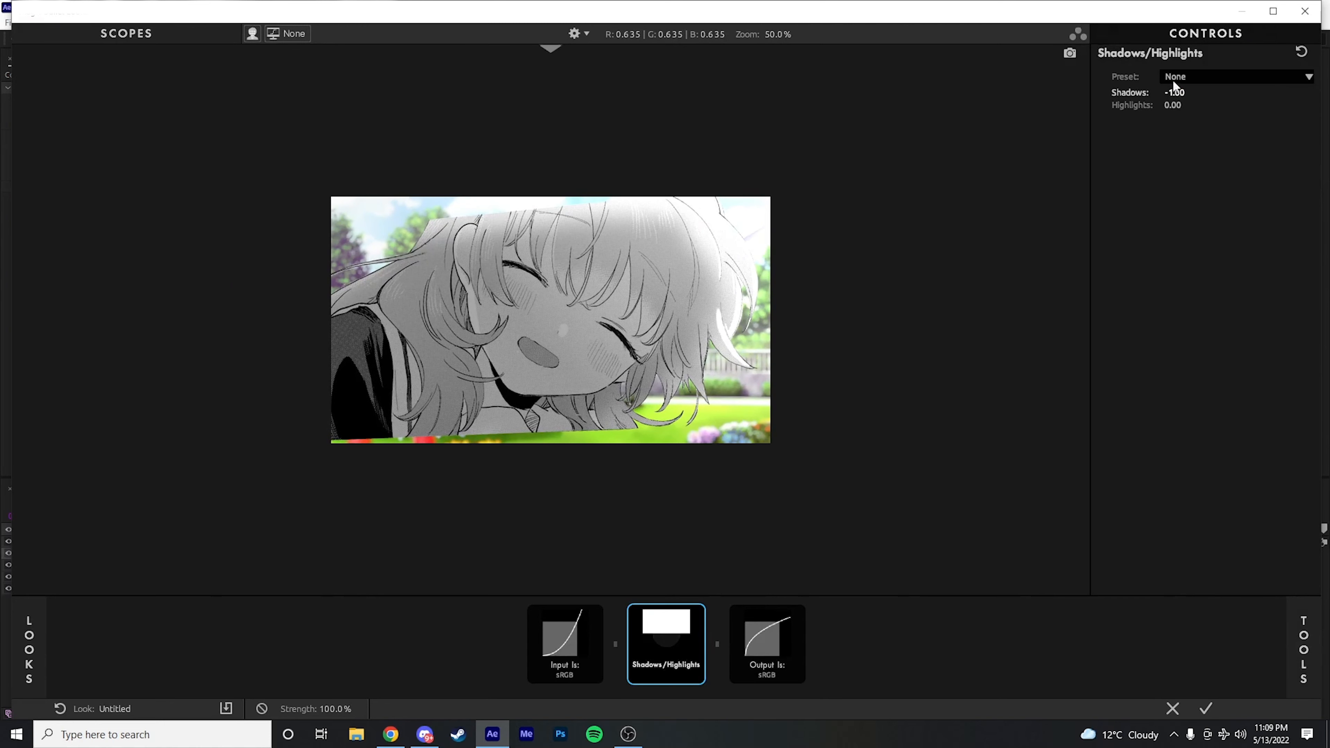
Step: Add Chromatic Aberration using the Orange to Blue preset, adjusted to Red/Cyan -0.260, Green/Magenta +0.370 and Blue/Yellow +0.470
mouse_move(1319, 634)
scroll(1073, 314, down, 2)
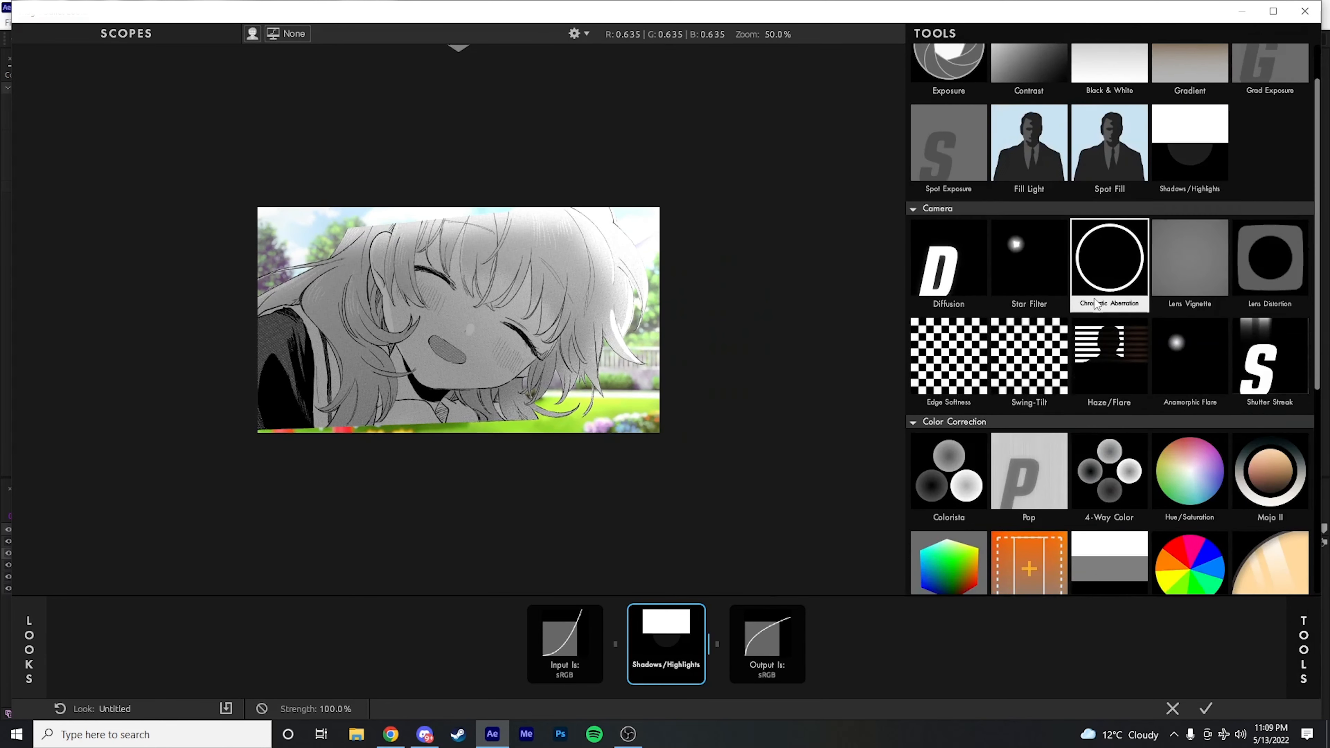
scroll(1035, 346, up, 1)
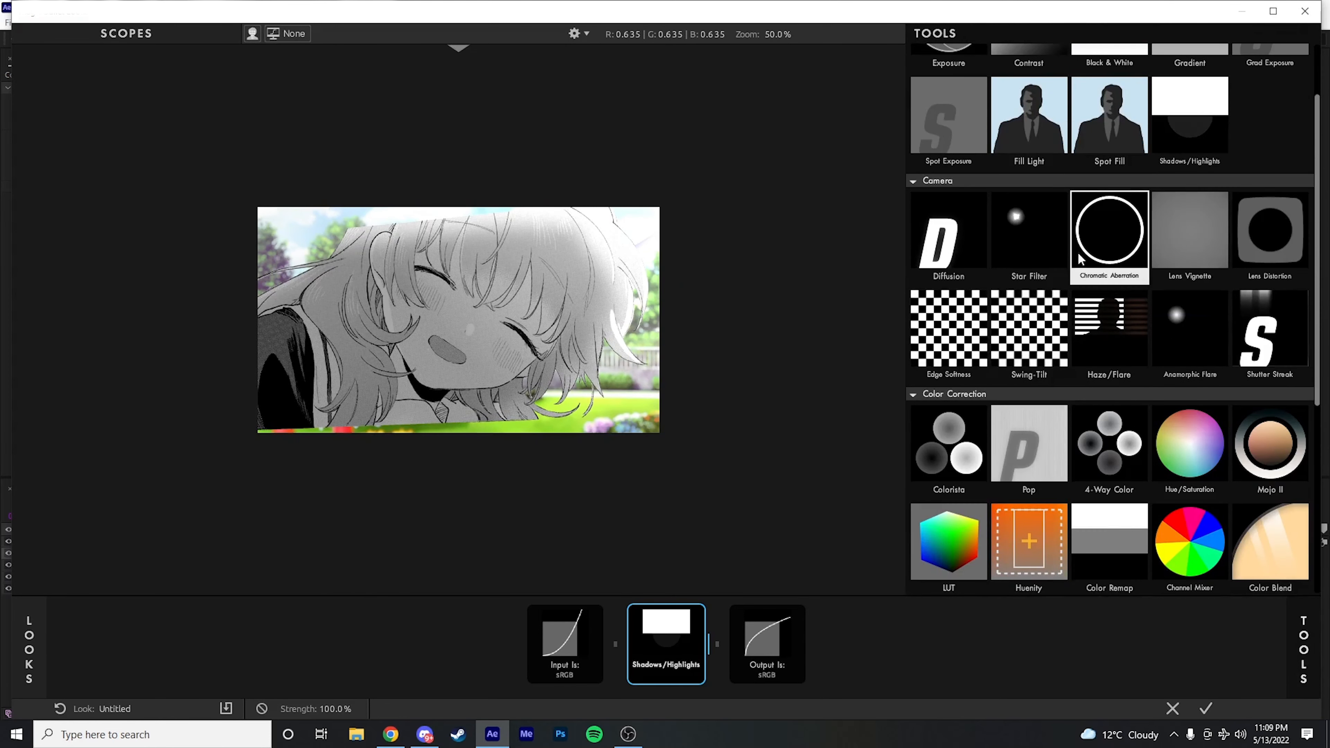
double_click(1098, 250)
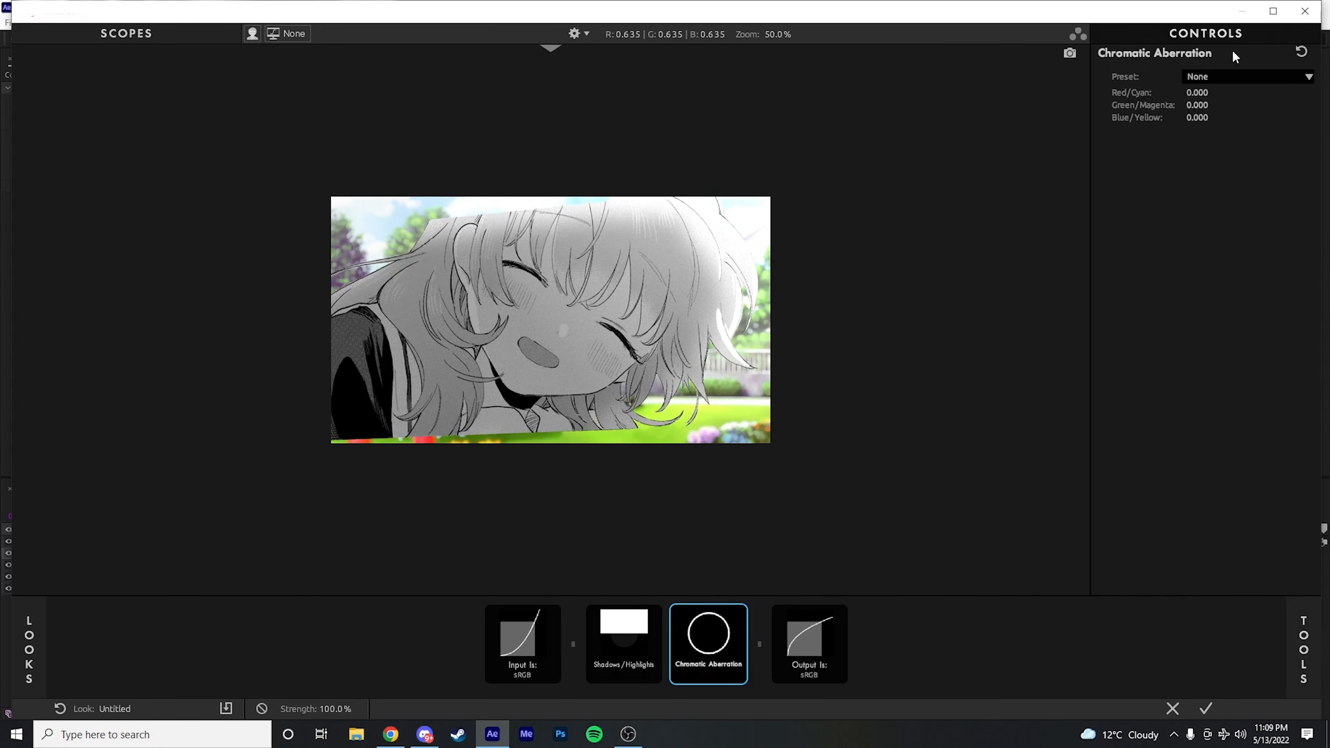
click(1235, 77)
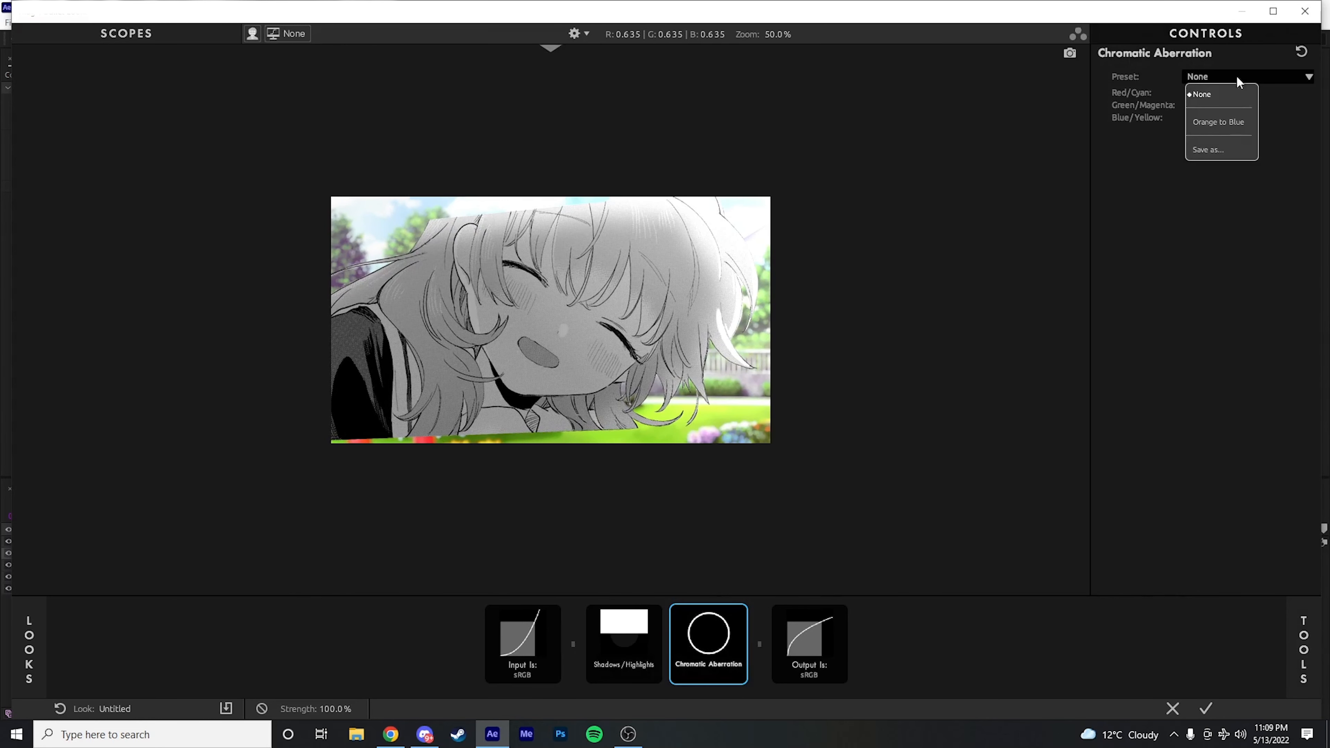
click(1227, 122)
drag(1198, 108, 1200, 107)
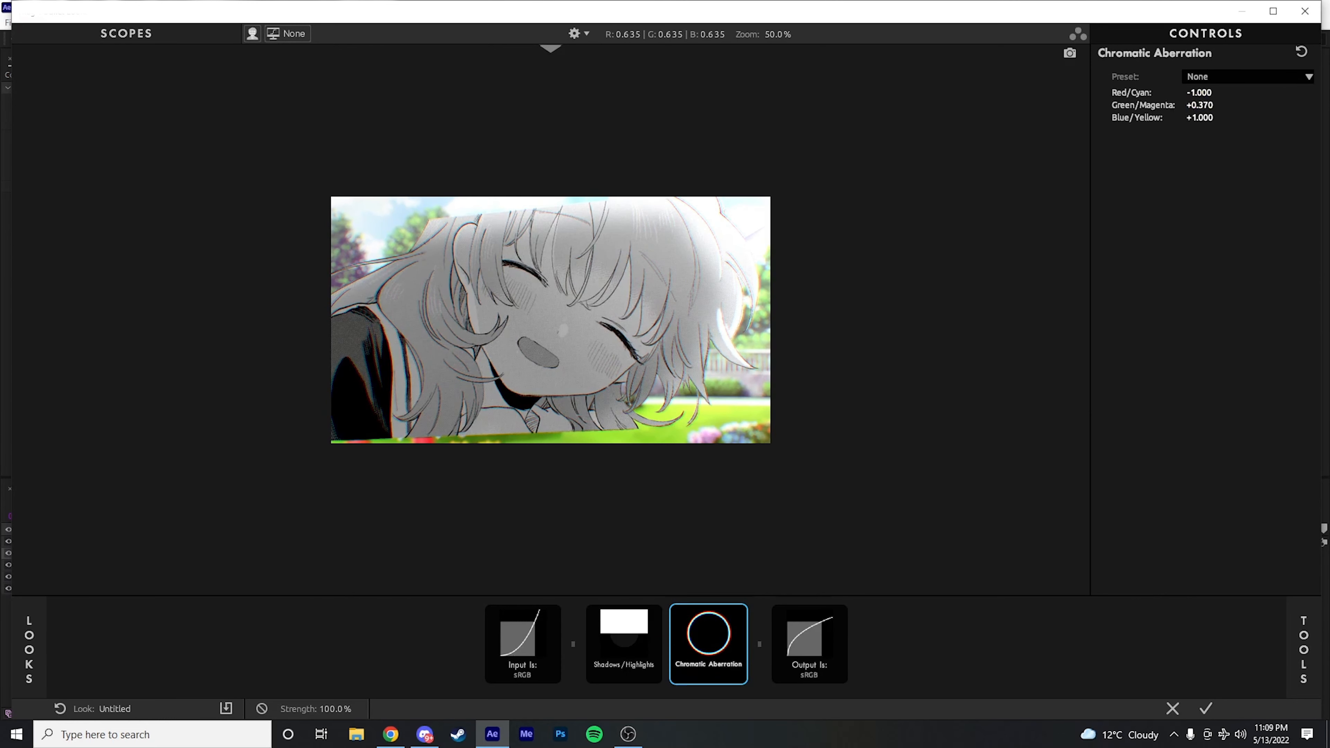
drag(1198, 93, 1172, 116)
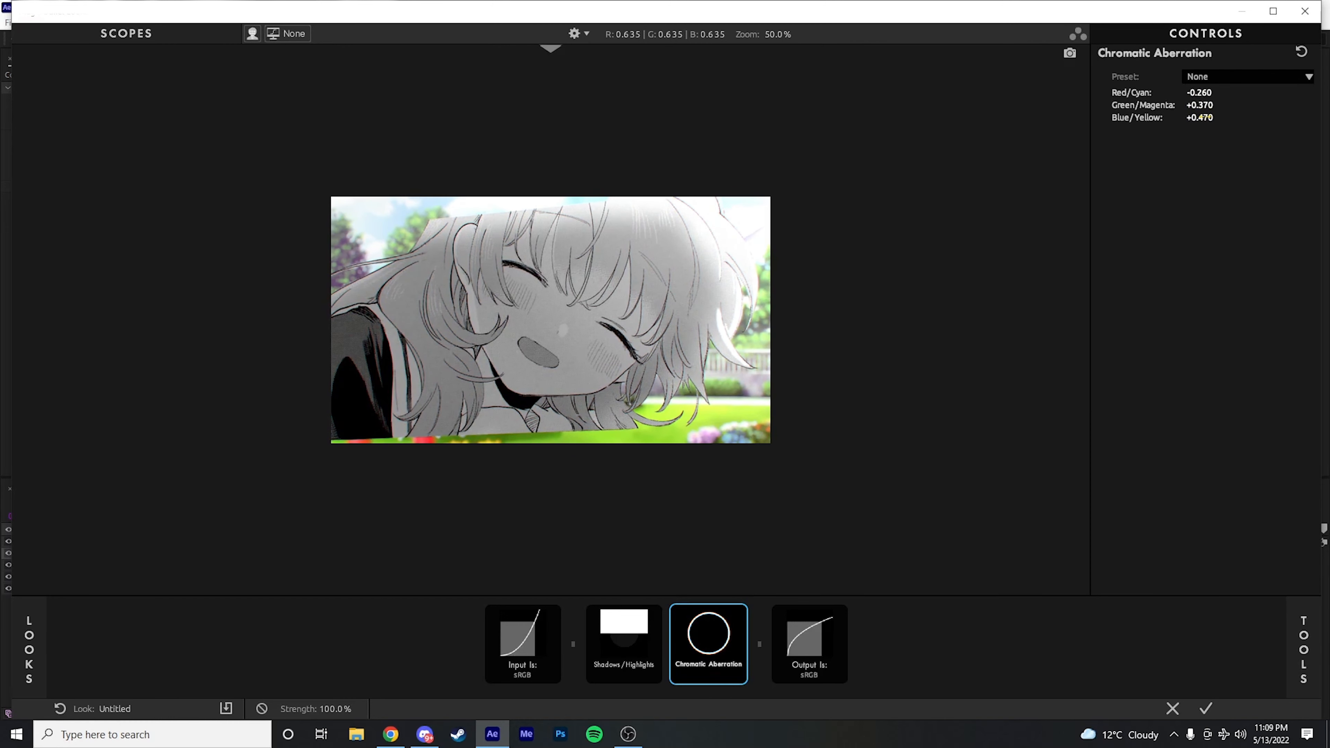
Step: Add the Edge Softness tool after Chromatic Aberration in the look chain
scroll(621, 323, up, 2)
click(1303, 650)
scroll(1084, 404, down, 5)
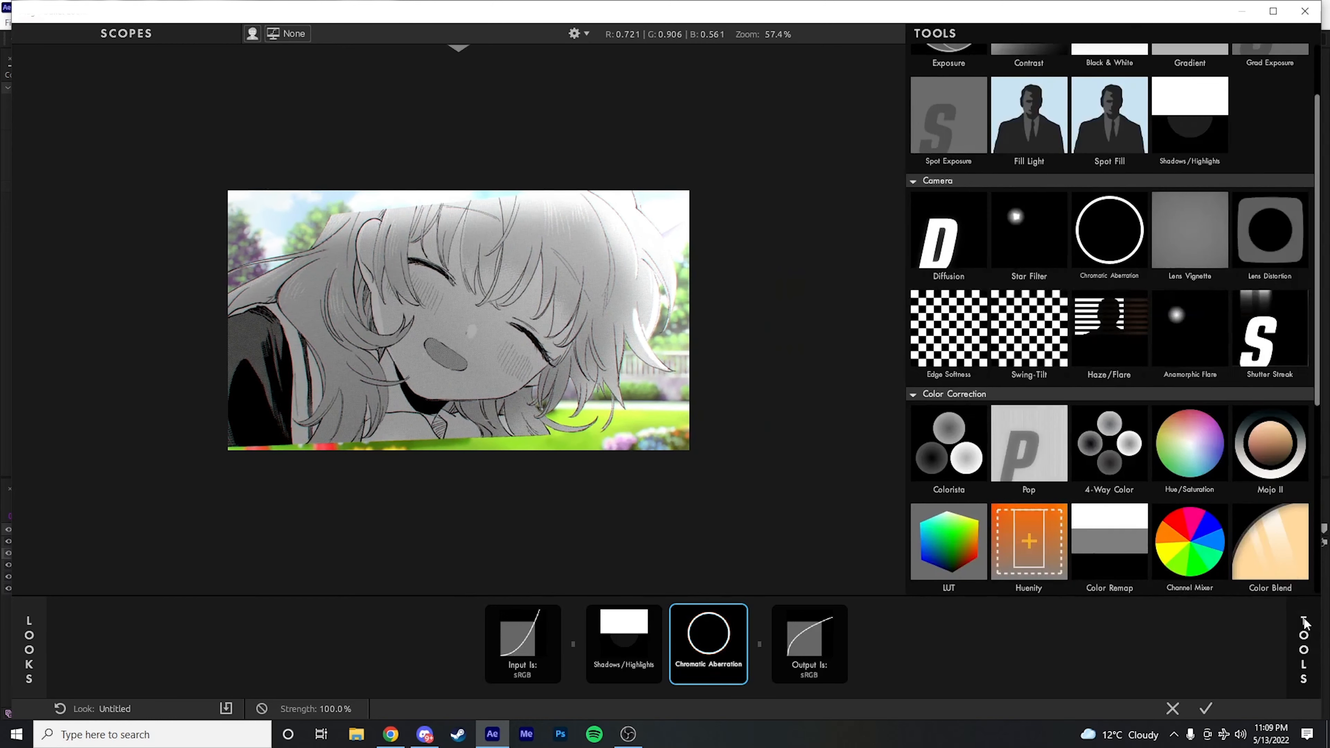
scroll(1005, 395, up, 1)
scroll(1004, 393, up, 3)
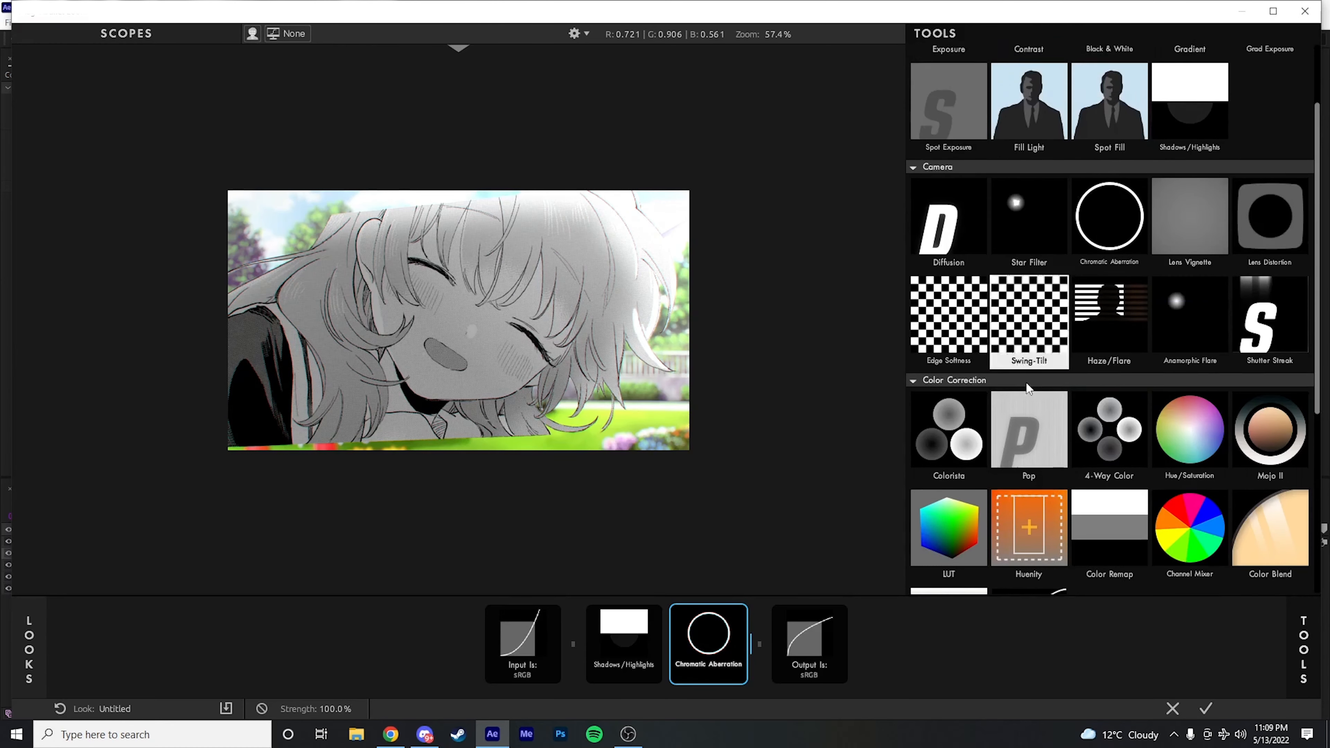
drag(966, 371, 666, 632)
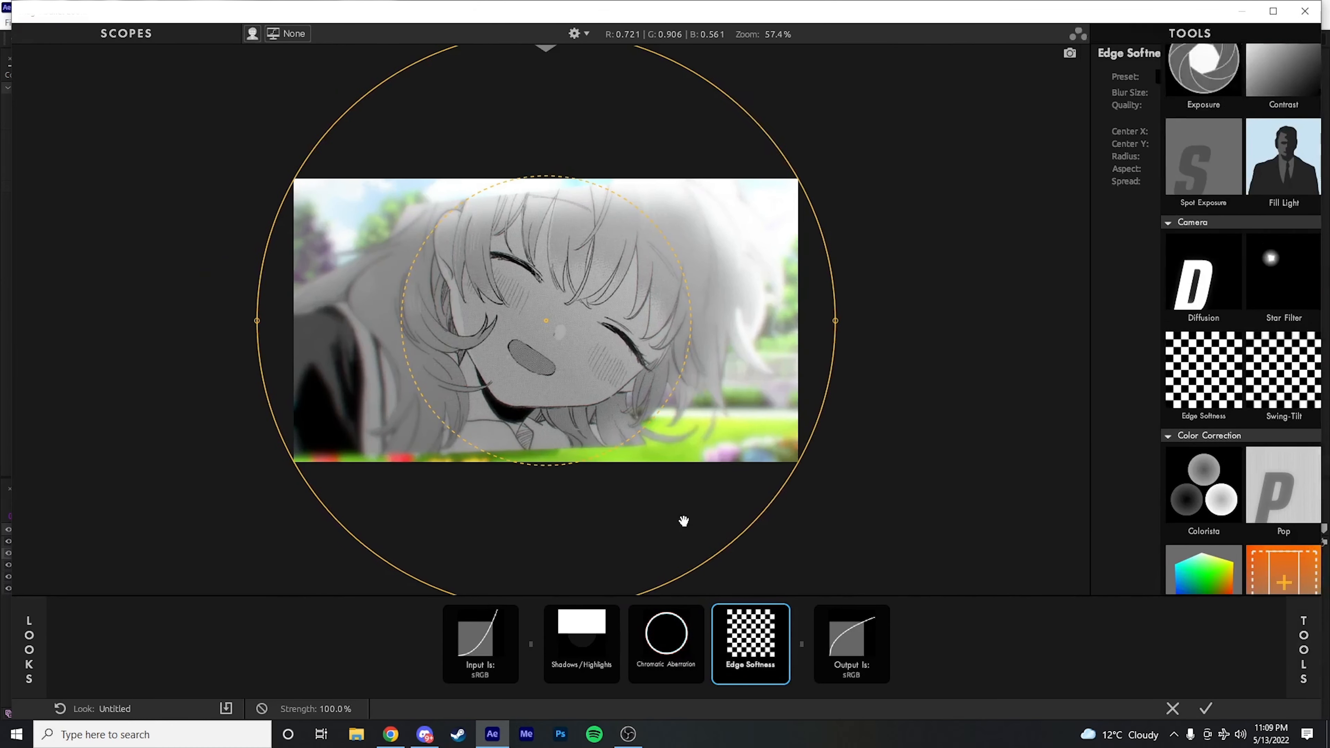
Step: Set Edge Softness to blur size 1.54%, quality 4 and aspect 1.555, with its center at about -2.7%, +4.4%
drag(841, 321, 991, 320)
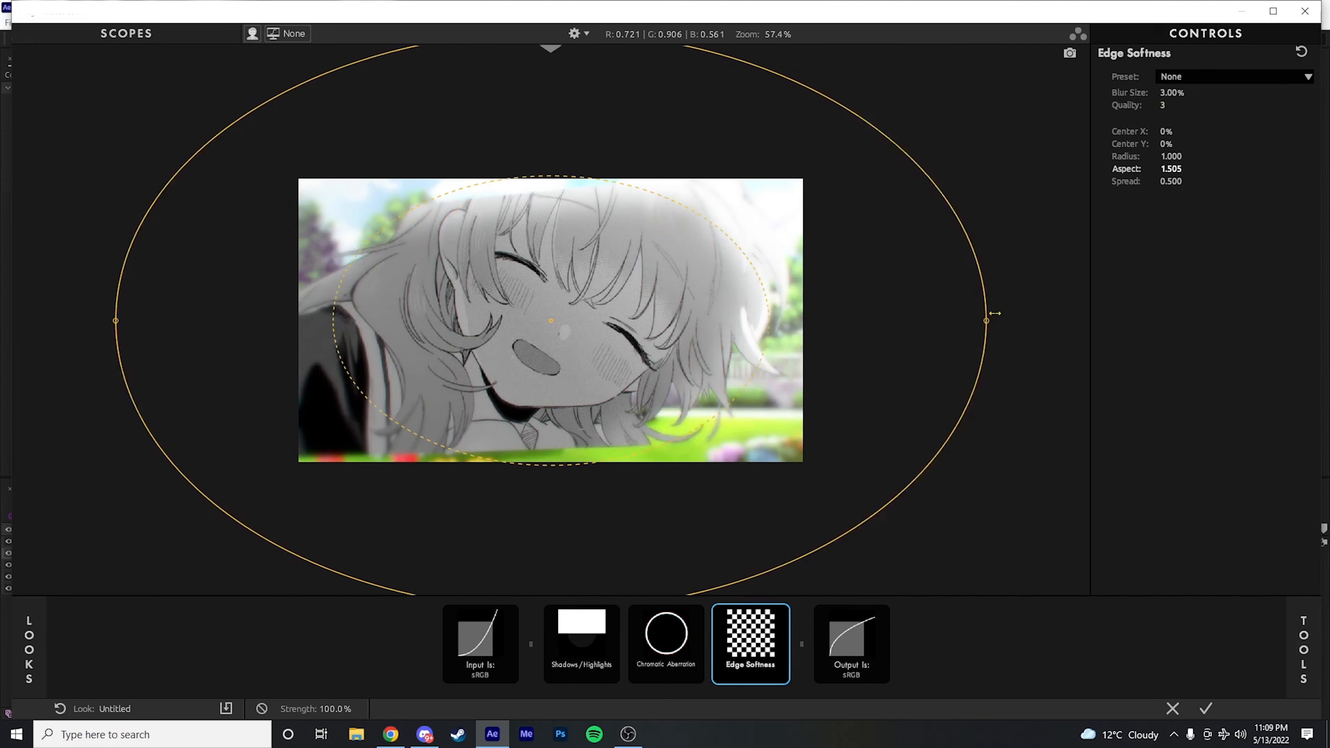
drag(843, 315, 820, 323)
mouse_move(1156, 92)
mouse_down()
mouse_move(1131, 92)
mouse_move(1165, 106)
mouse_up()
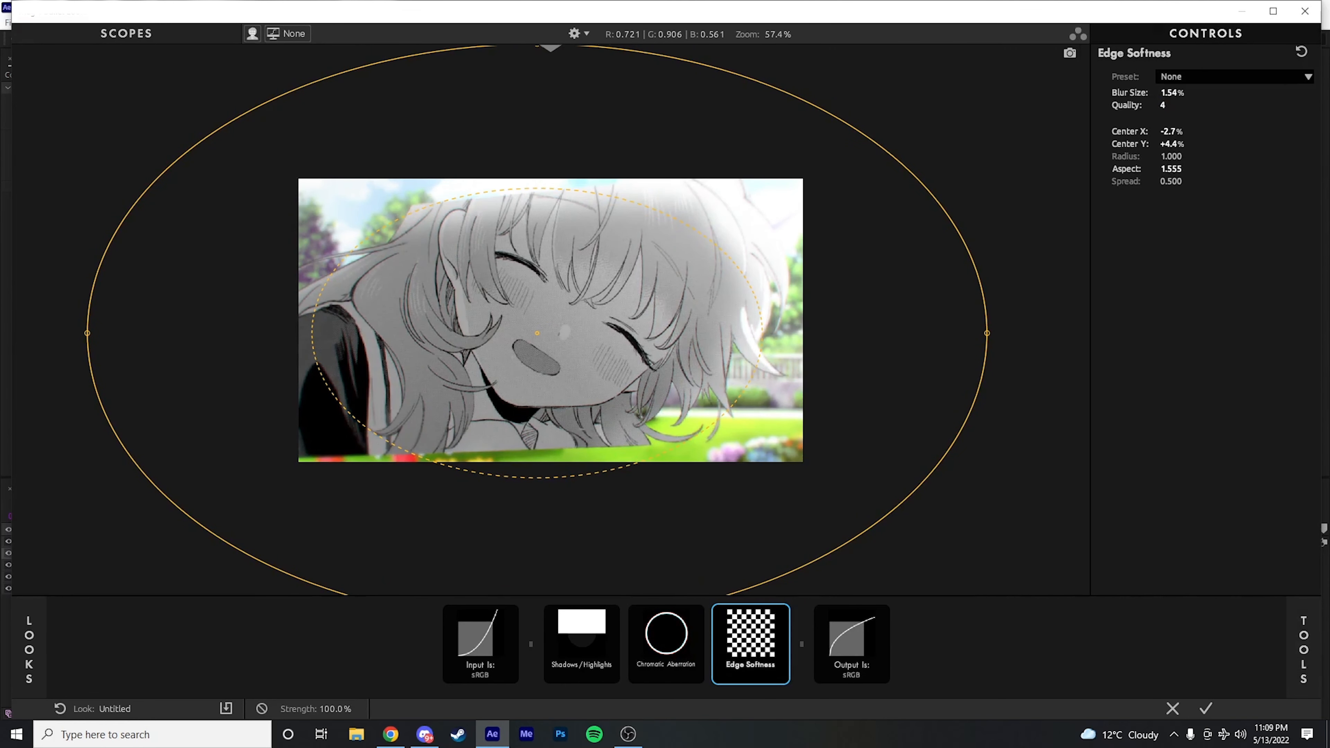
Step: Add 4-Way Color after Edge Softness and tint the shadows slightly blue and the midtones slightly green
click(1319, 681)
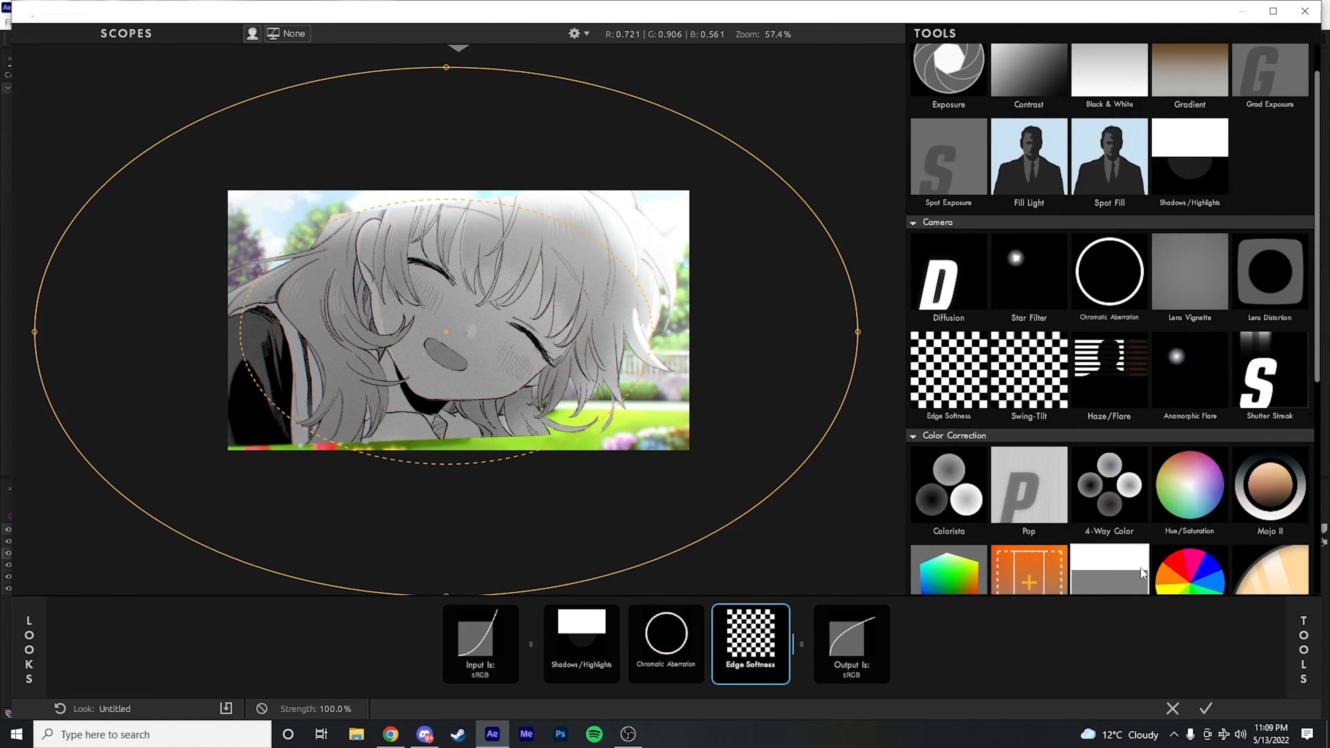
scroll(1053, 432, down, 1)
drag(1109, 435, 772, 648)
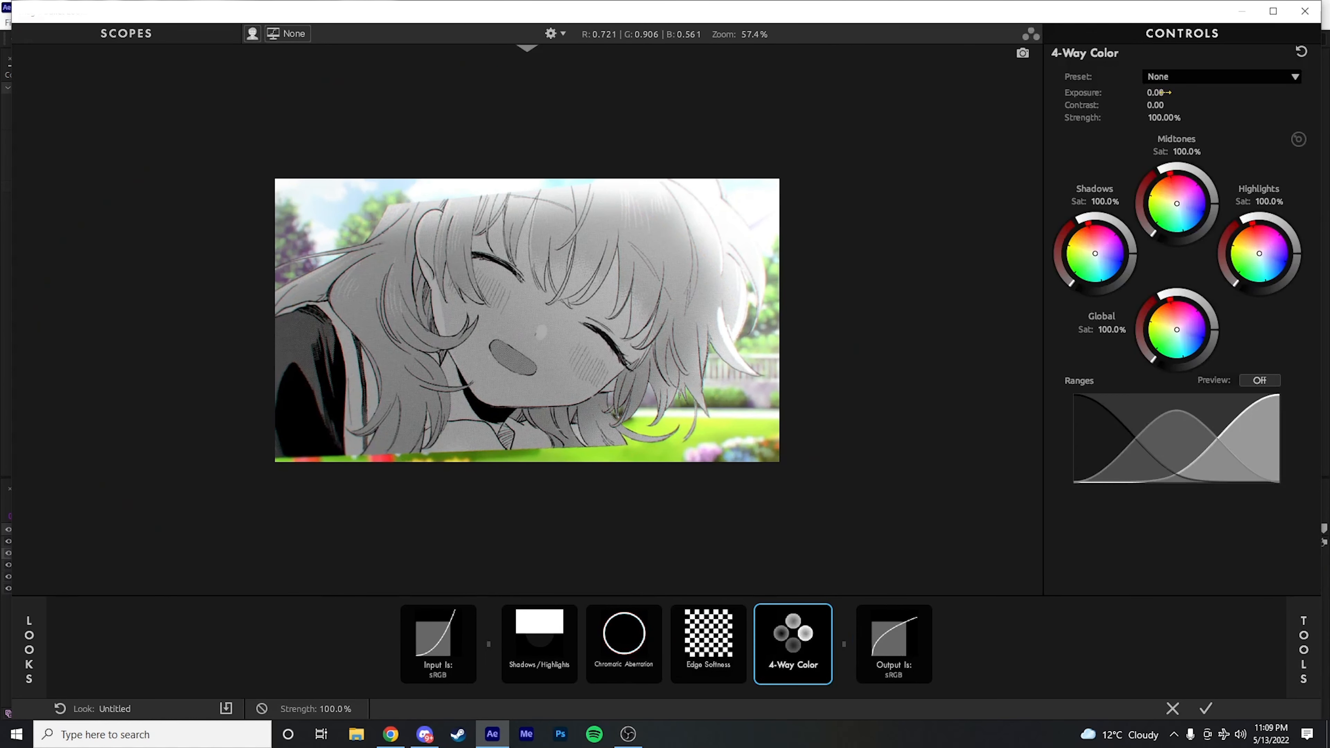
drag(1093, 256, 1101, 257)
drag(1186, 205, 1169, 205)
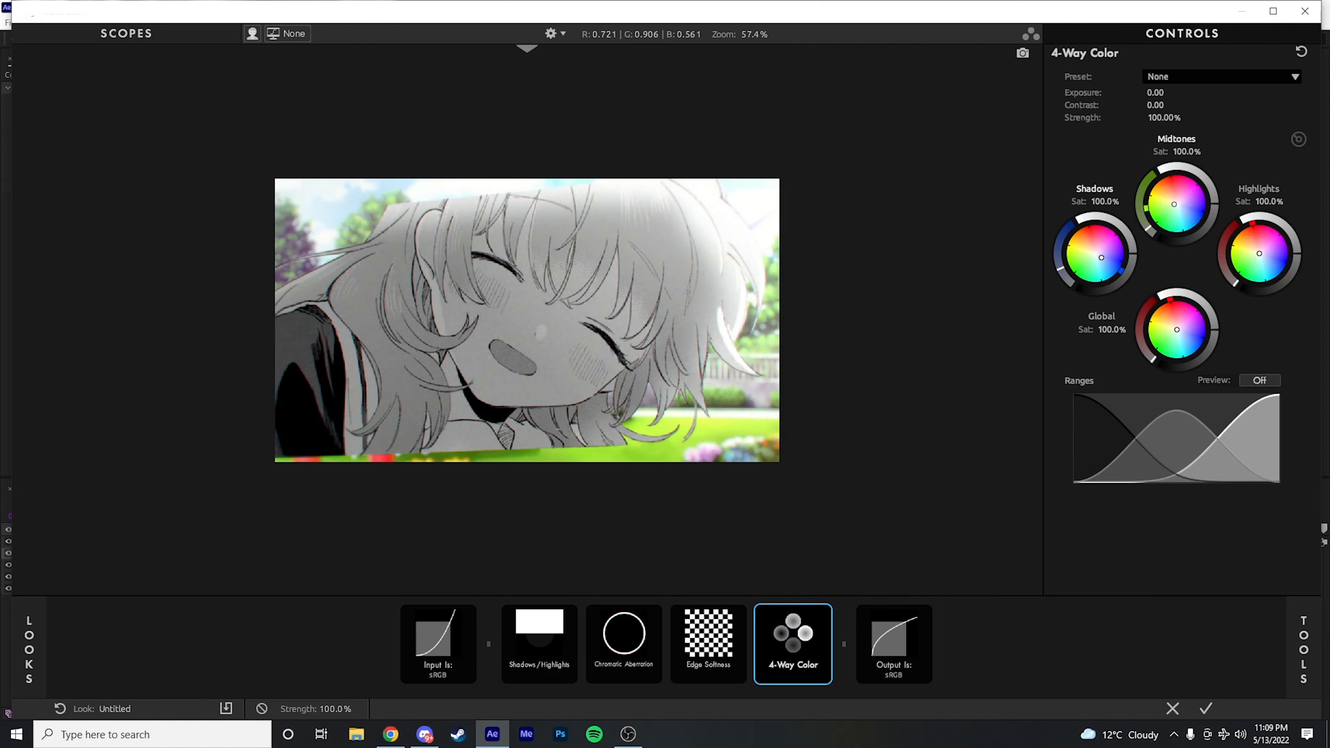
Step: In 4-Way Color, tint the highlights slightly green and the global color slightly blue, and readjust the shadows tint
drag(1275, 250, 1271, 253)
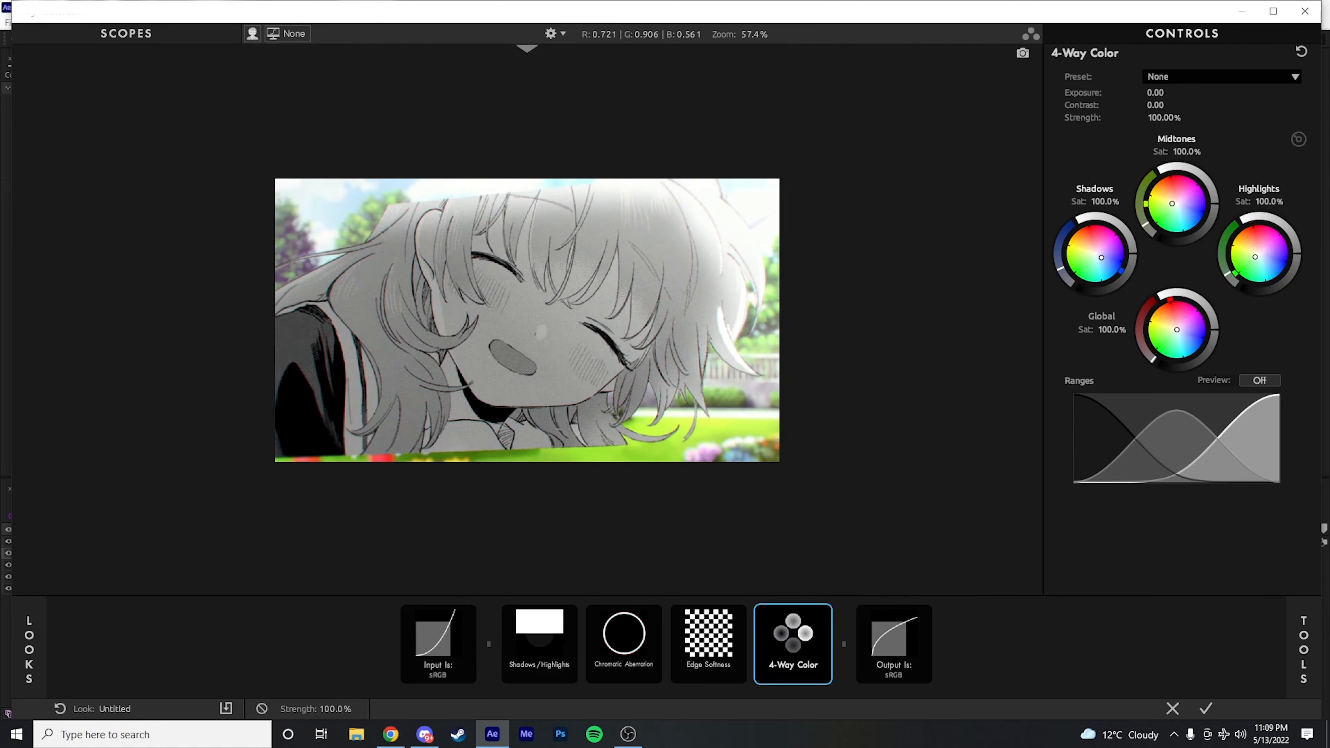
scroll(568, 252, up, 1)
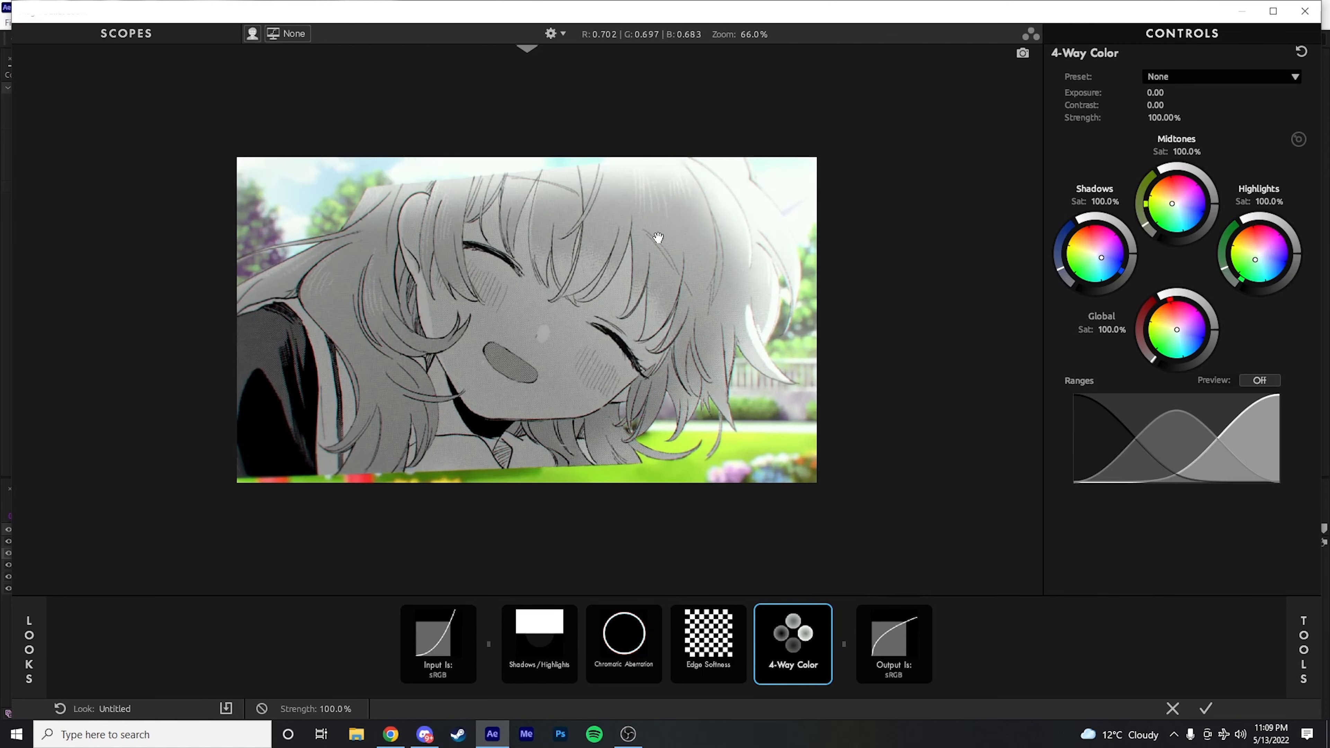
drag(1177, 330, 1181, 333)
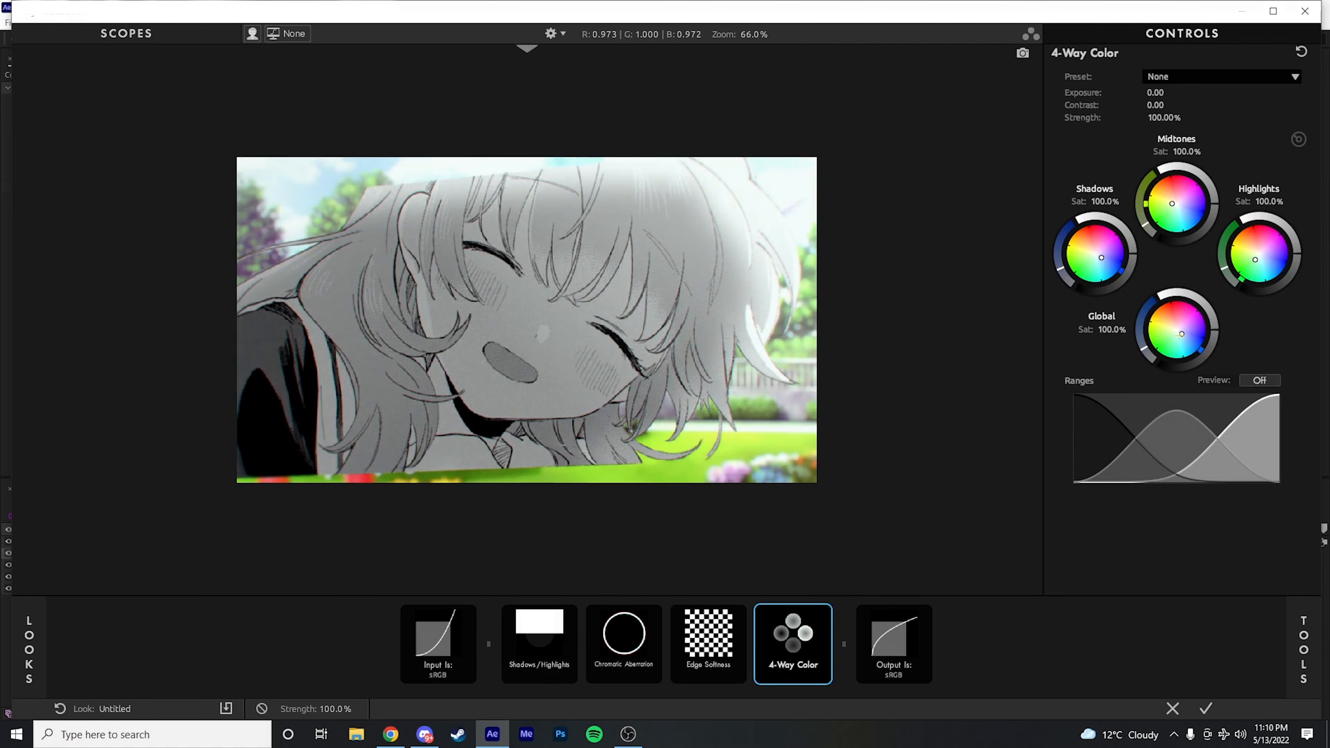
drag(1101, 258, 1096, 263)
Step: Add Colorista before 4-Way Color and tint its shadows and midtones slightly cyan and its highlights slightly violet
click(1304, 643)
drag(949, 435, 761, 636)
click(761, 637)
drag(1060, 226, 1063, 231)
drag(1148, 175, 1150, 181)
drag(1238, 226, 1242, 226)
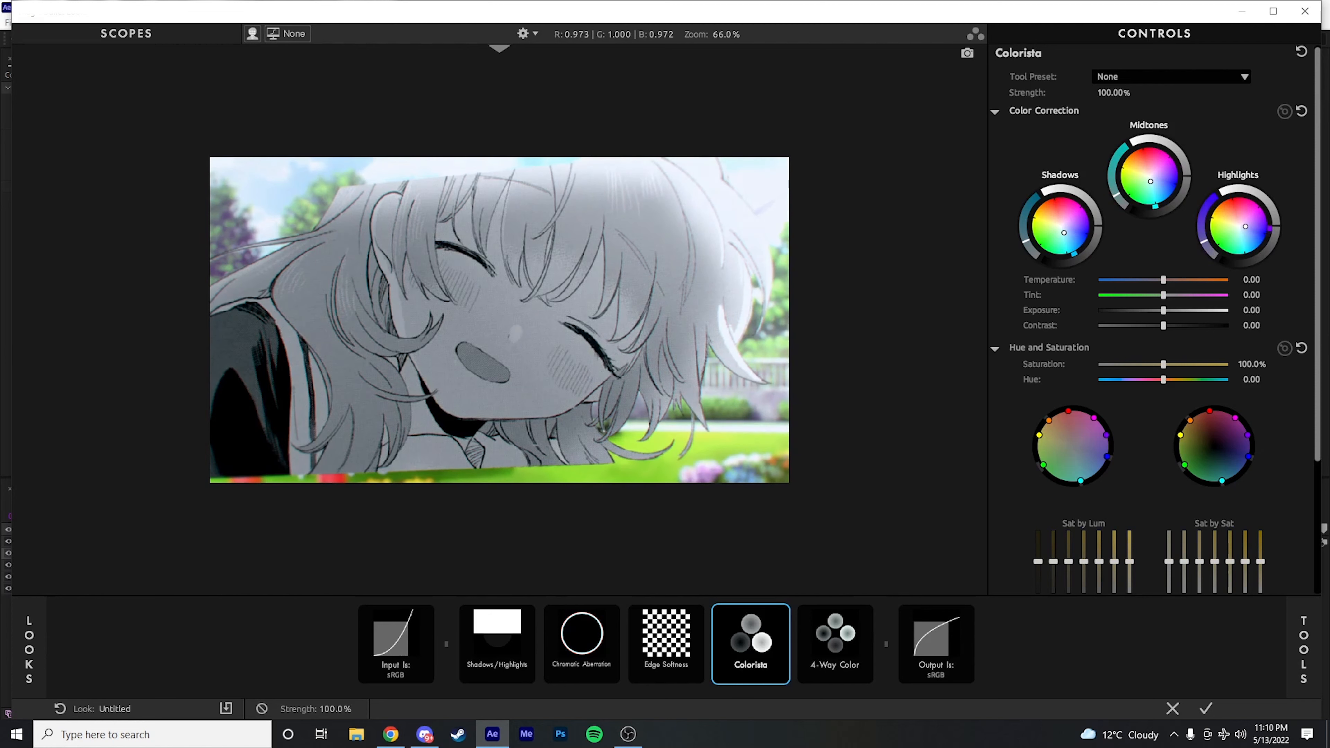
drag(1245, 225, 1244, 226)
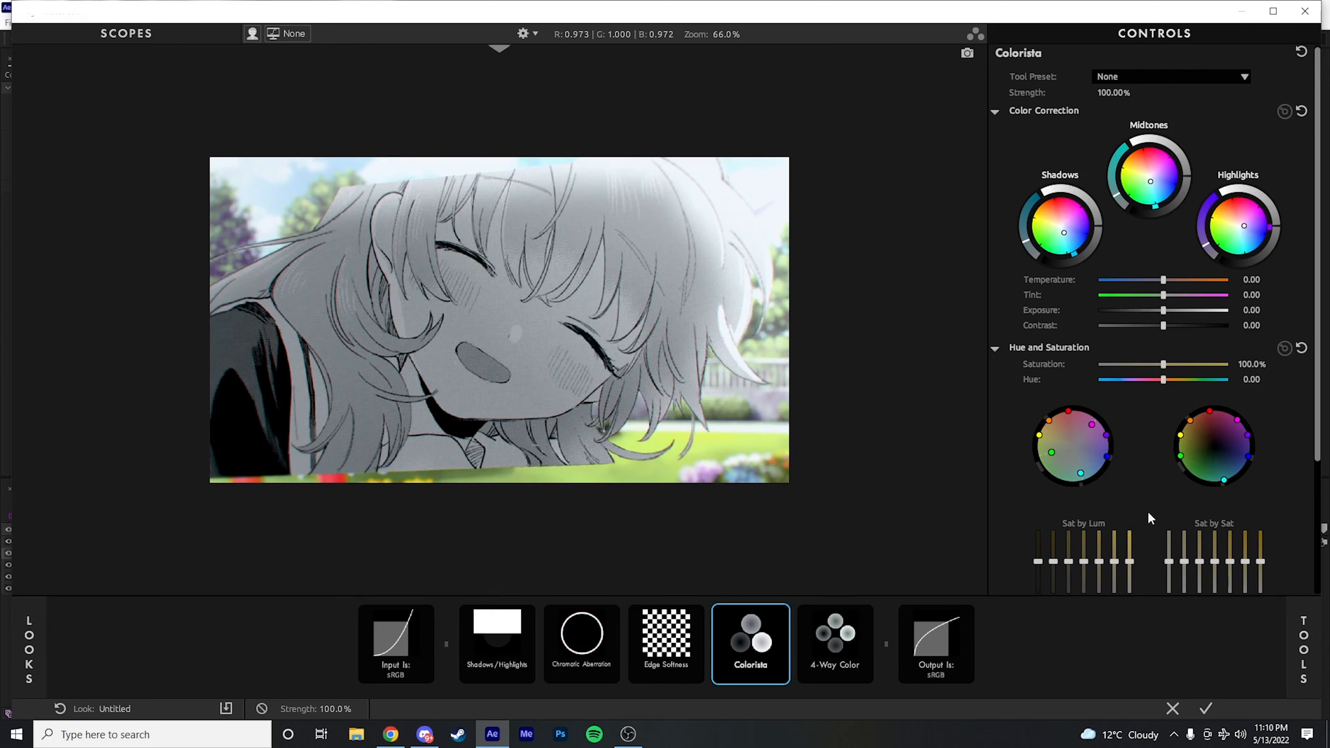
Step: Add a LUT tool after 4-Way Color, choose the Prolost Flat LUT and lower its strength
click(1303, 643)
scroll(1100, 367, down, 3)
drag(948, 411, 910, 626)
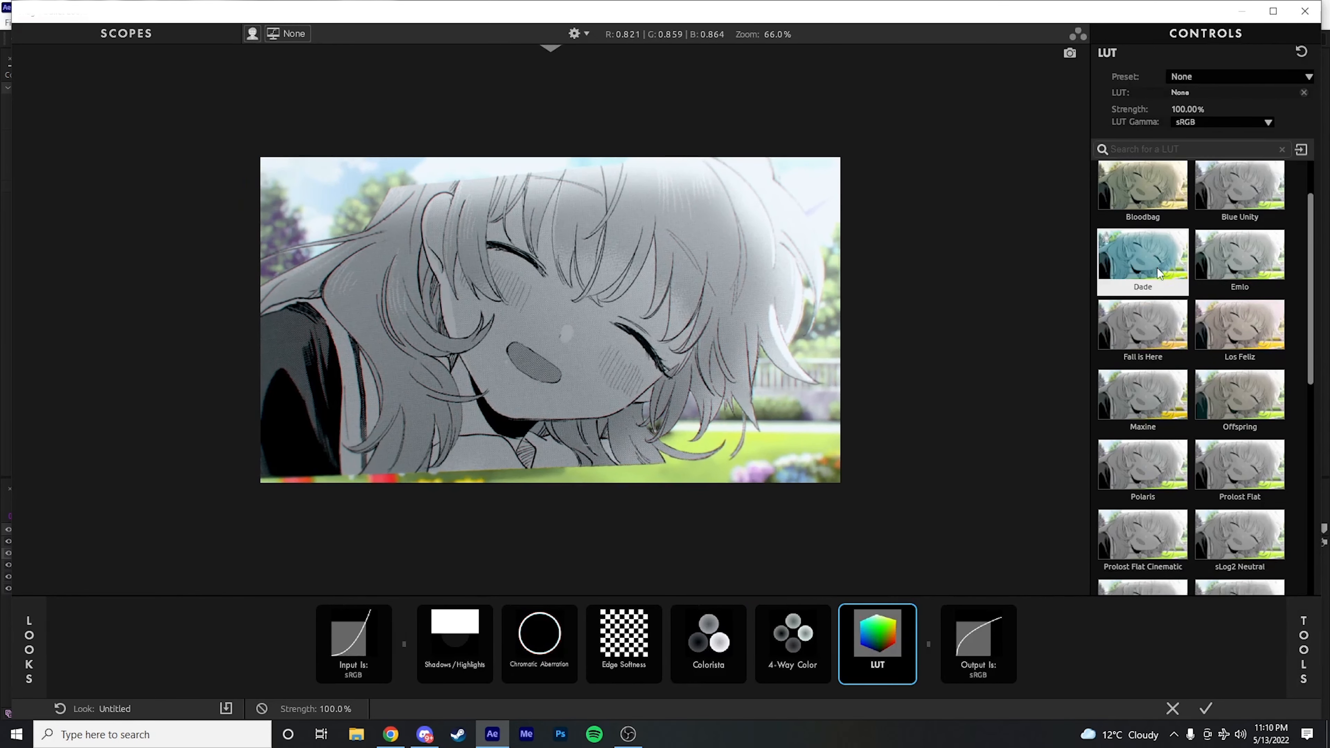
click(1152, 327)
scroll(1158, 342, down, 1)
click(1154, 362)
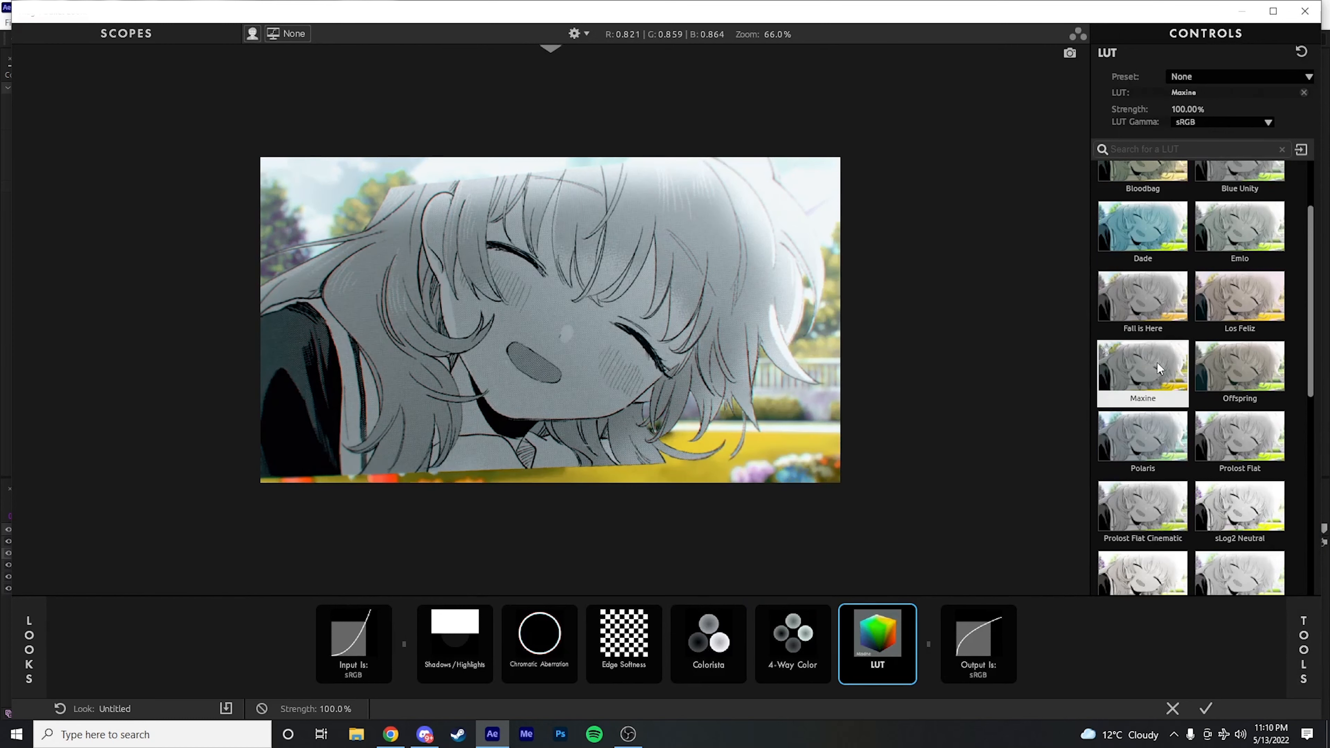
click(1239, 440)
click(1225, 491)
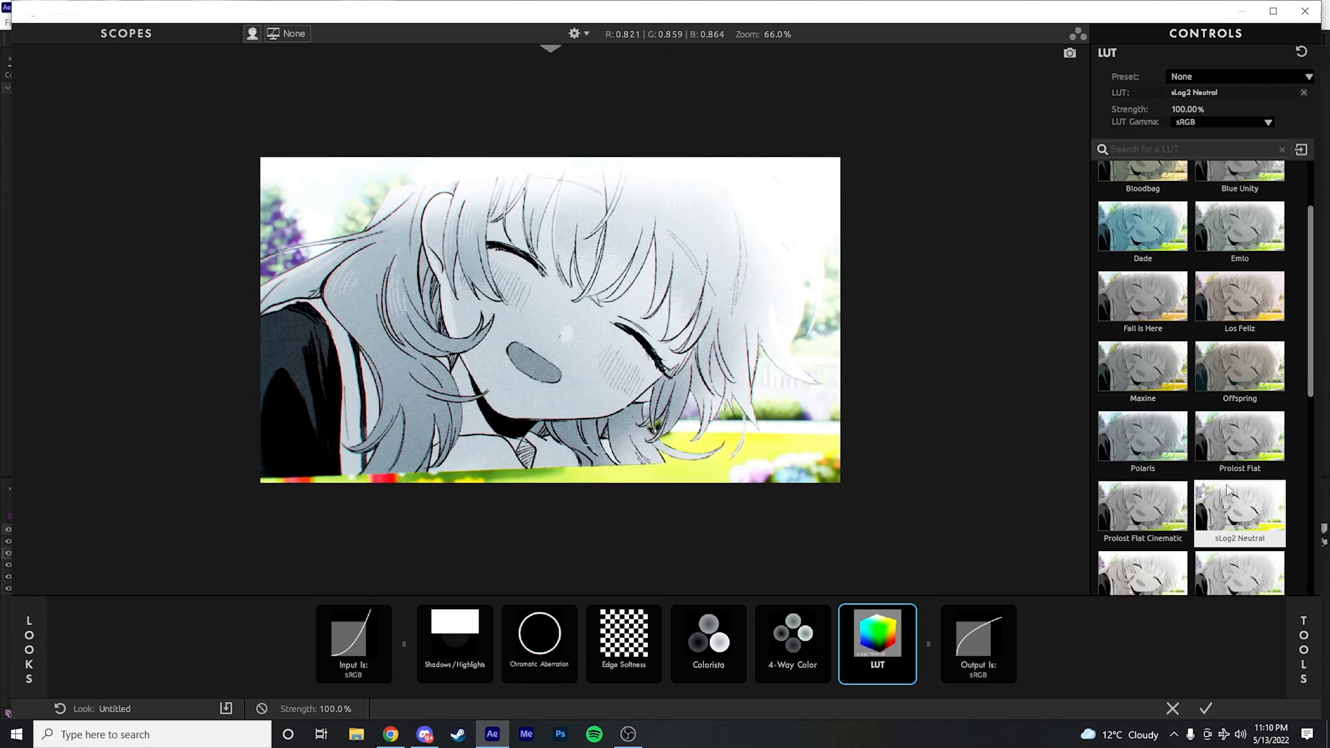
click(1245, 447)
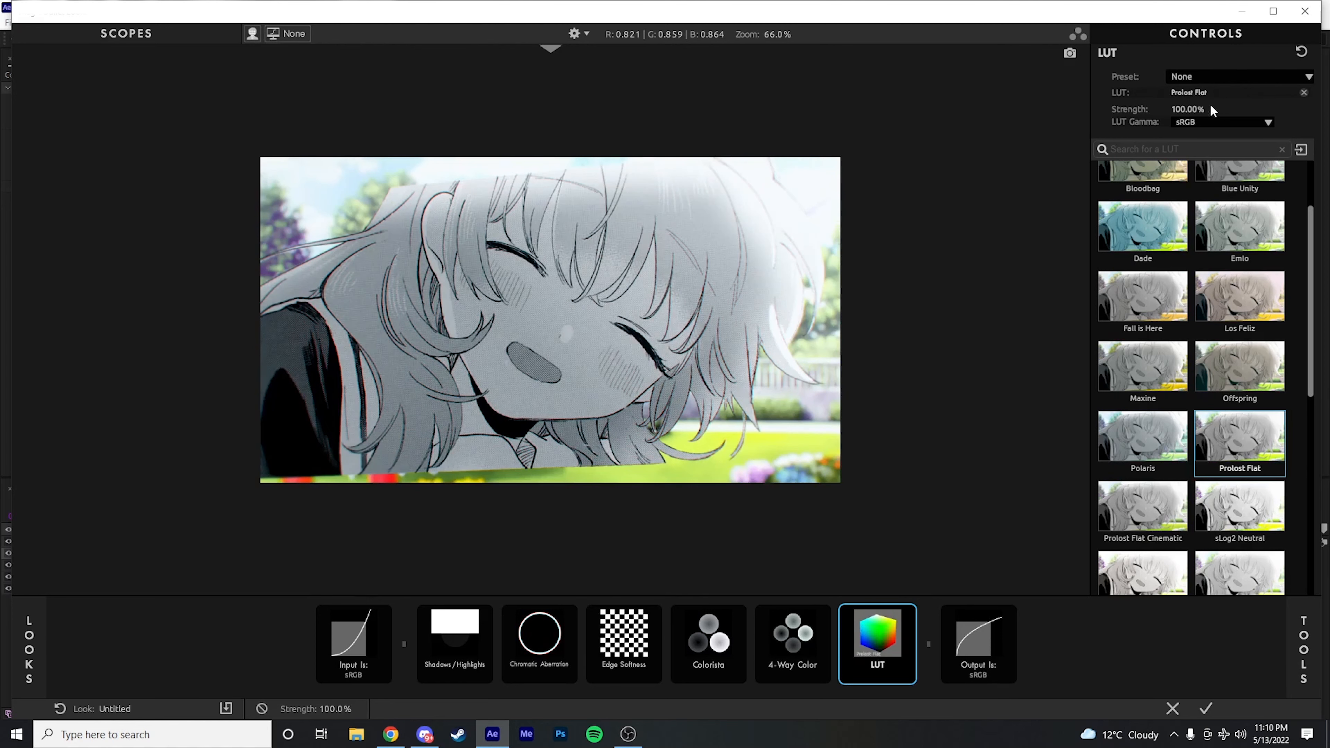
drag(1188, 110, 1142, 109)
Step: Add an S Curve after the LUT with contrast 1.216, black point 0.053, midpoint 0.517 and brightness 0.442
click(1302, 677)
click(1039, 424)
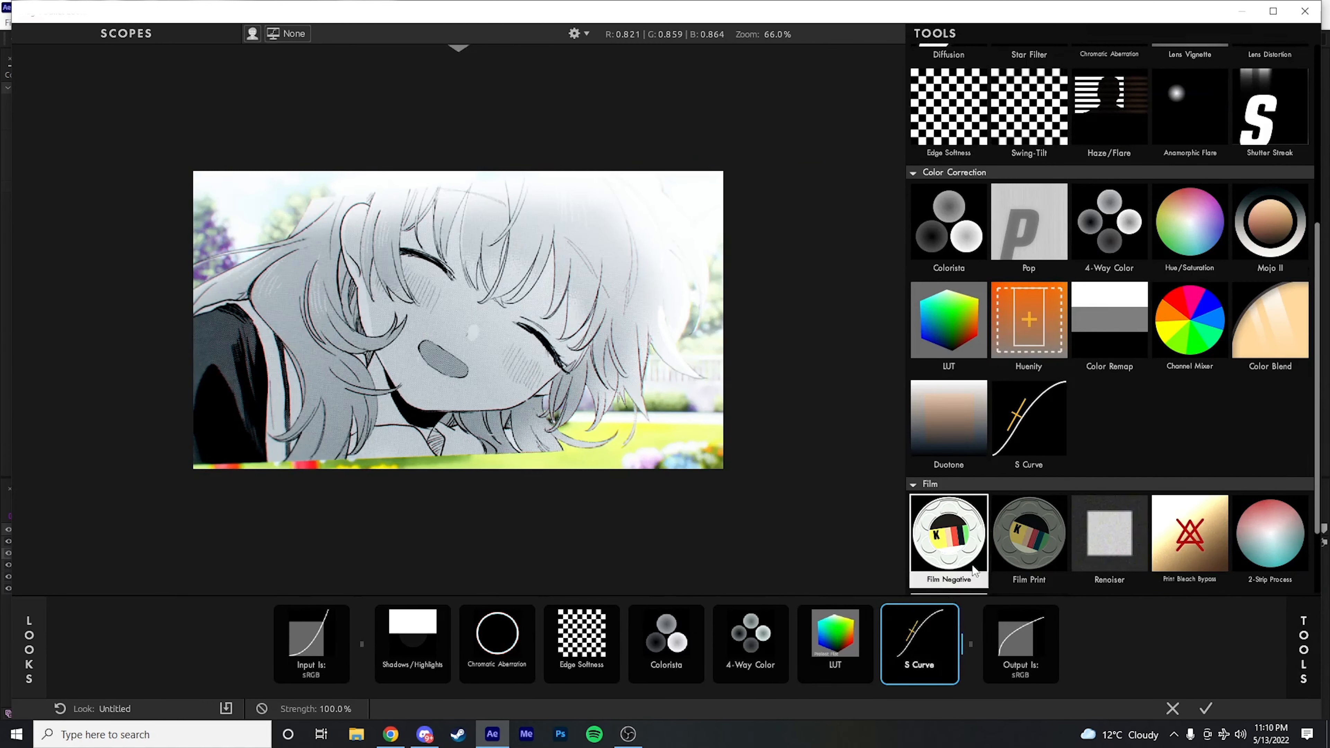
click(920, 631)
drag(1179, 193, 1179, 233)
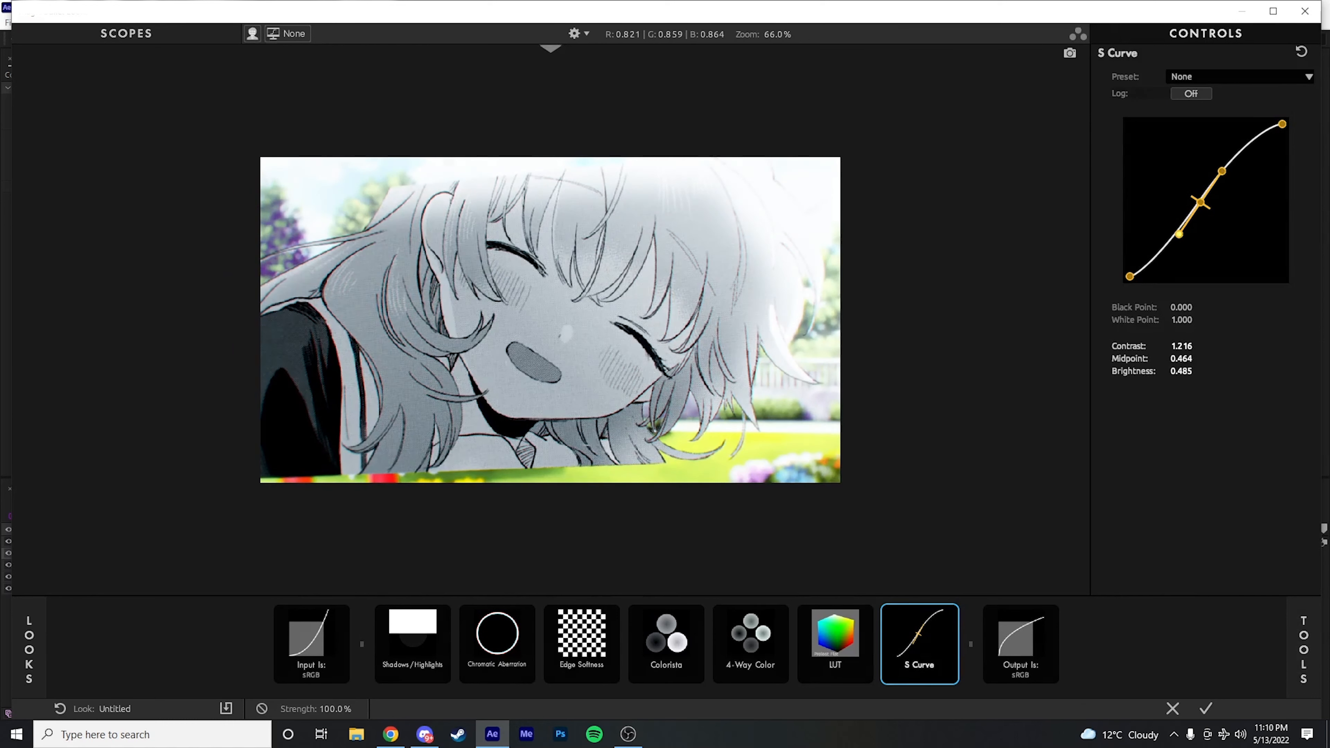
drag(1182, 320, 1168, 320)
drag(1274, 124, 1283, 125)
drag(1131, 276, 1138, 277)
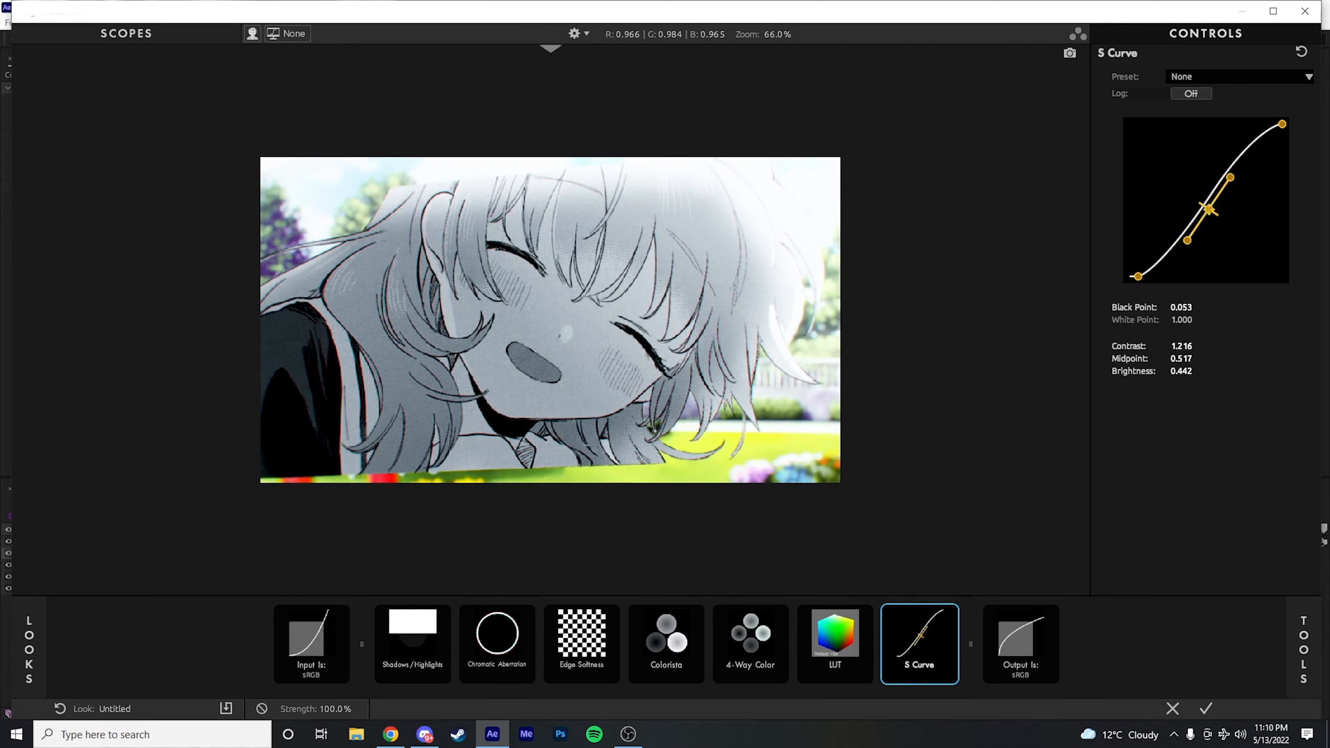
Step: Add Duotone before the S Curve with highlight RGB 1.000, 0.966, 0.987 and shadow RGB 0.616, 0.940, 1.000
click(1306, 680)
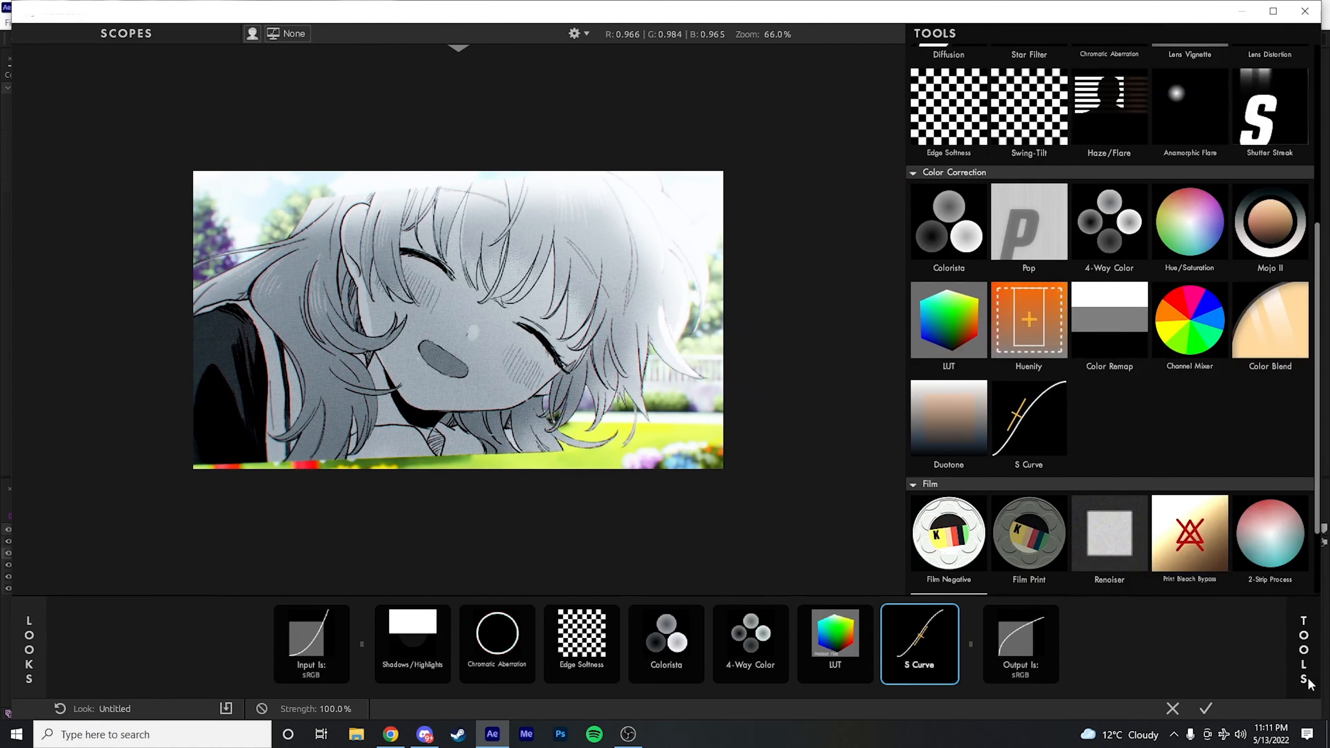
double_click(951, 432)
click(883, 628)
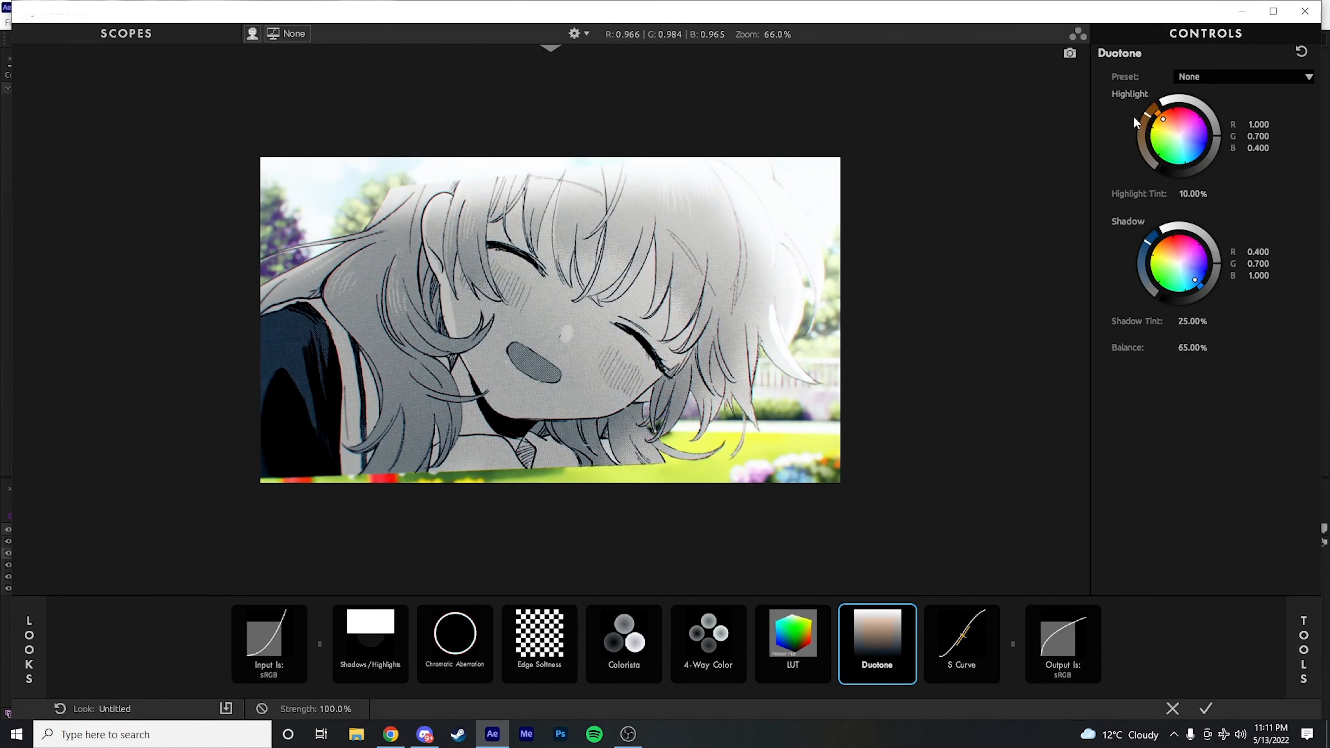
drag(1163, 118, 1182, 118)
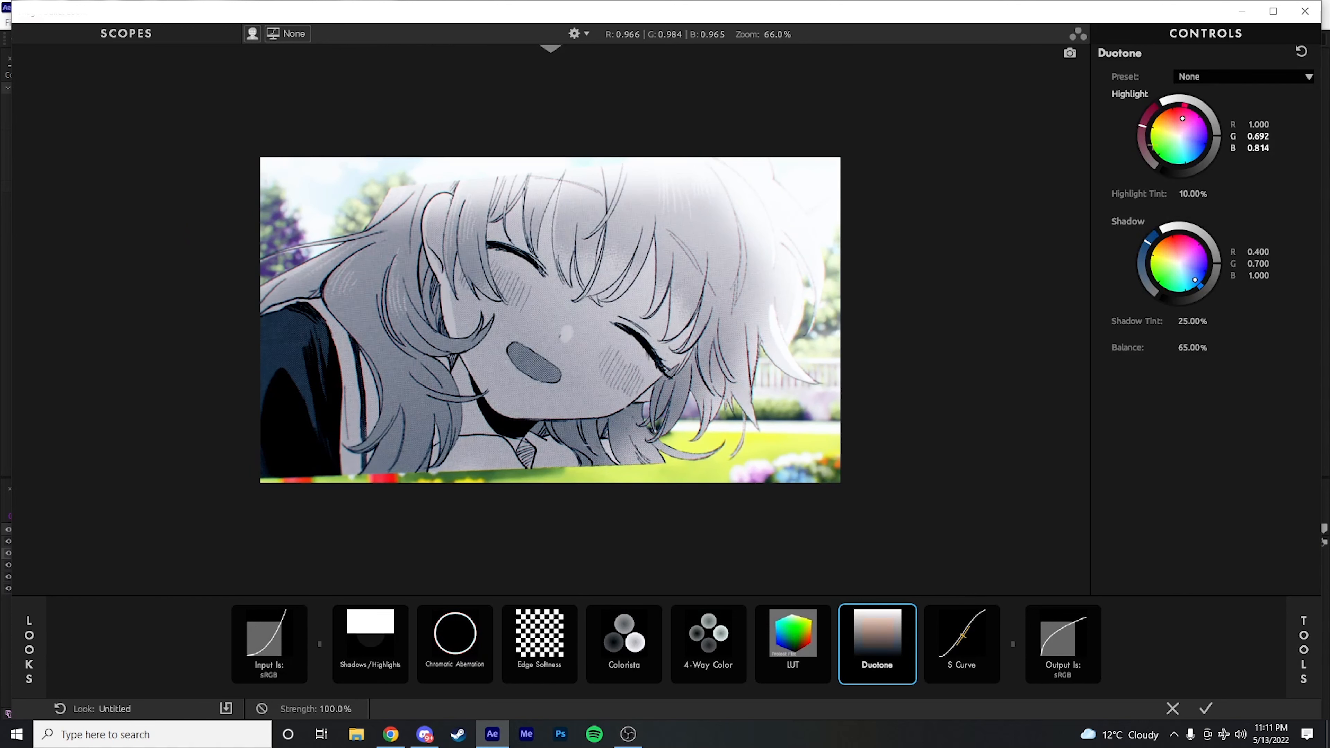
drag(1191, 121, 1183, 128)
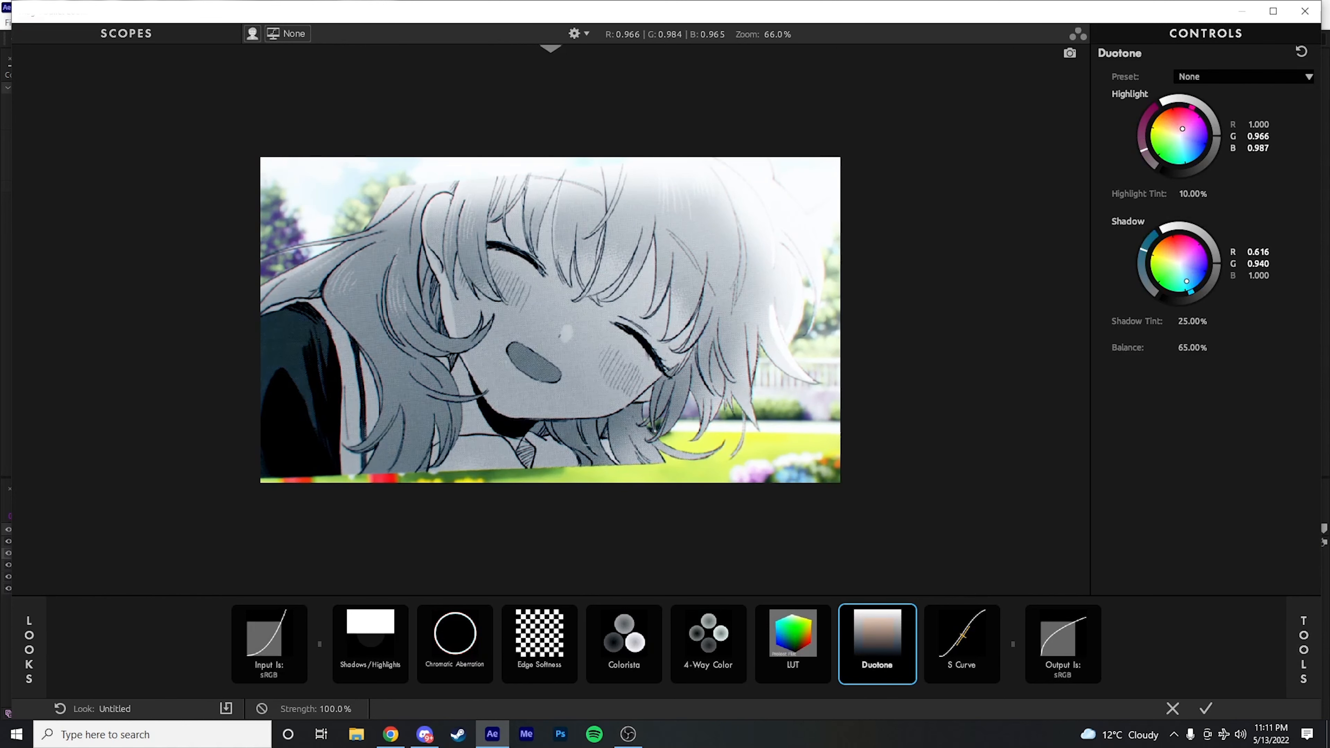
Step: Add Diffusion before Chromatic Aberration with size 0.57% and a pale violet color of RGB 0.814, 0.765, 0.999
click(1304, 650)
scroll(1222, 537, up, 2)
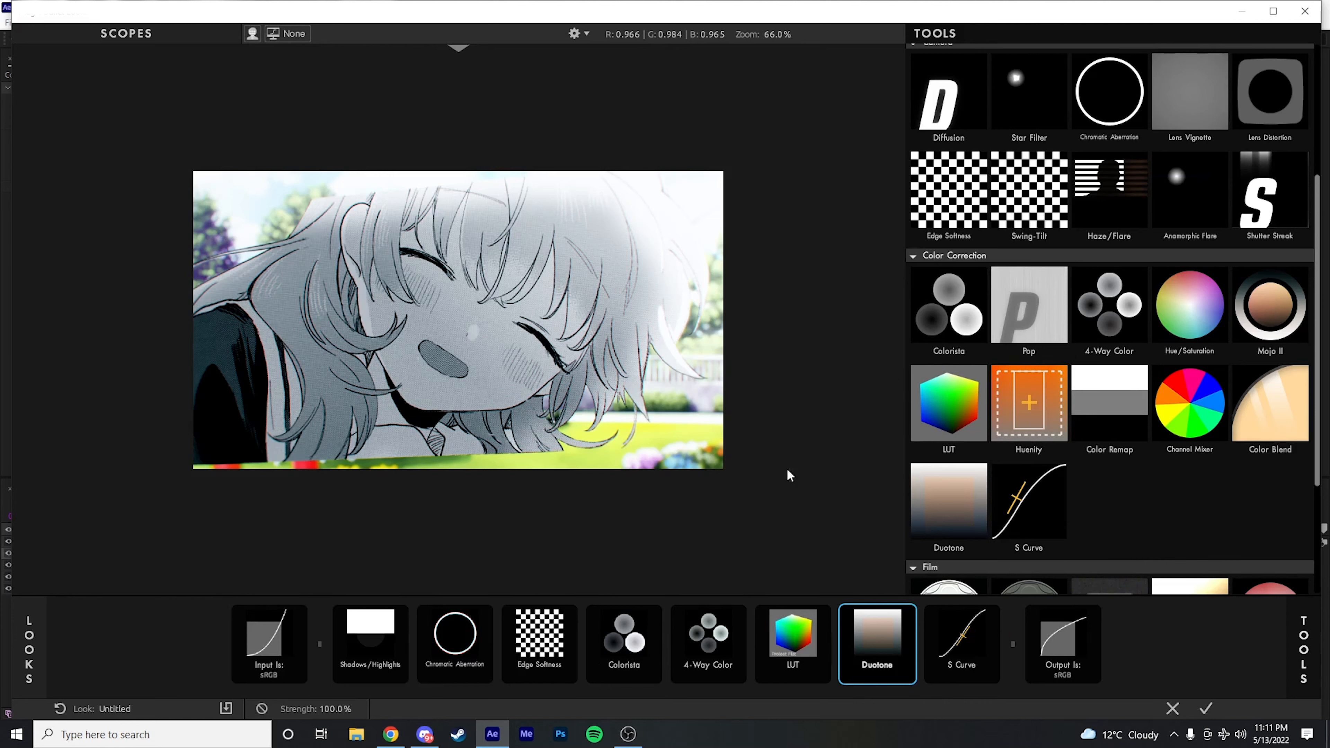
scroll(1237, 422, up, 1)
scroll(1231, 413, up, 2)
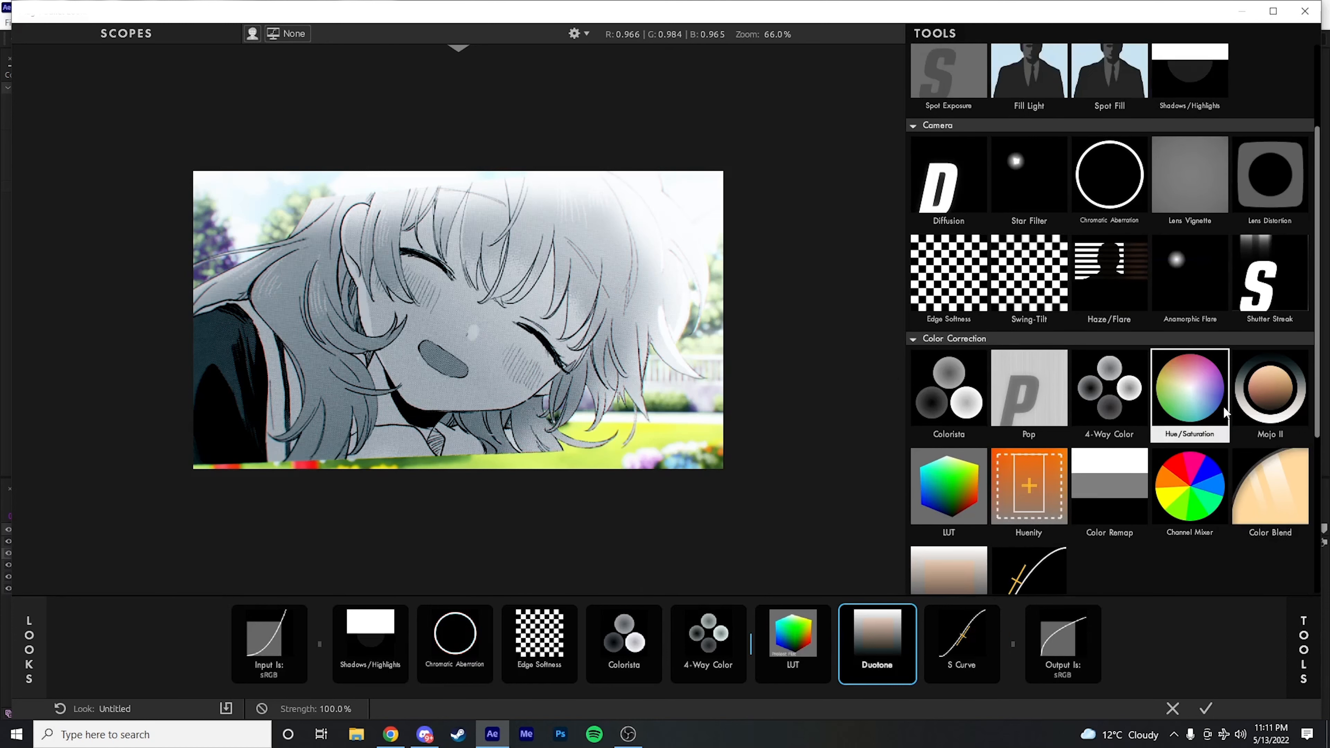
drag(946, 234, 461, 609)
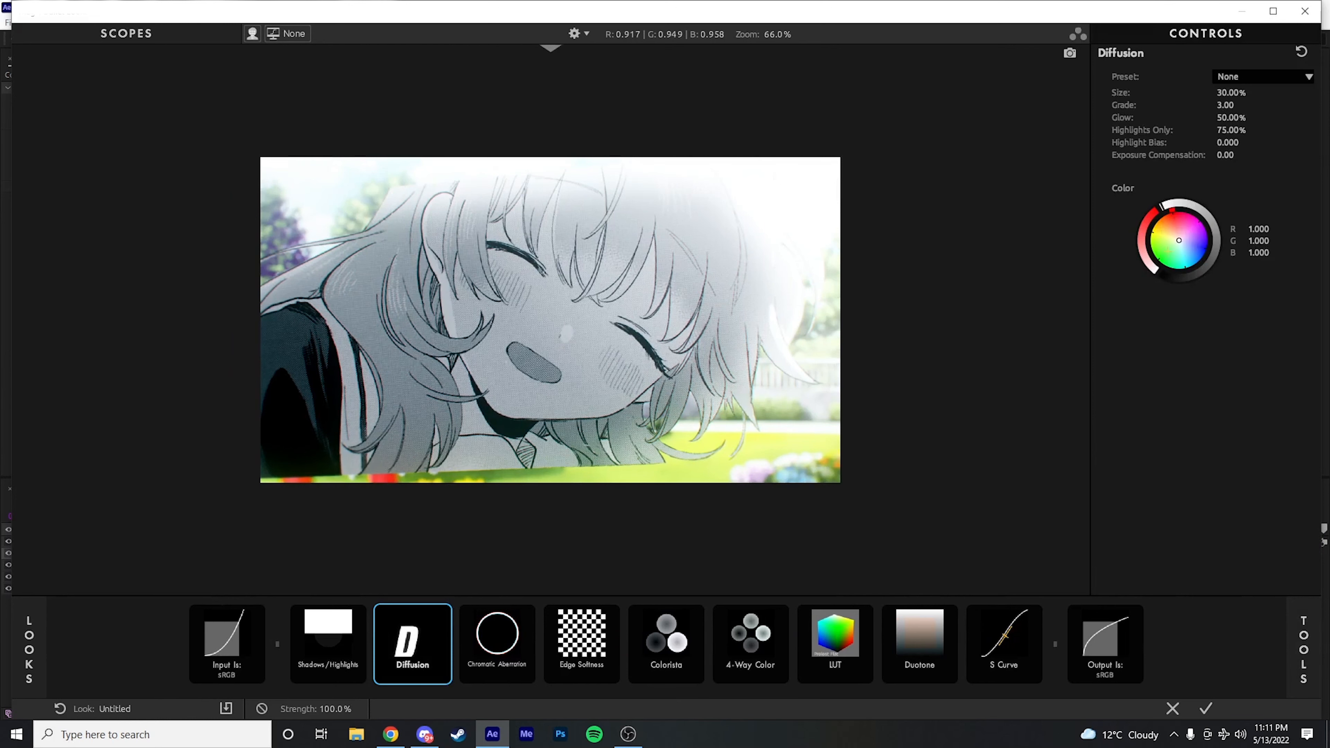
mouse_move(1182, 243)
mouse_down()
mouse_move(1173, 251)
mouse_move(1194, 241)
mouse_up()
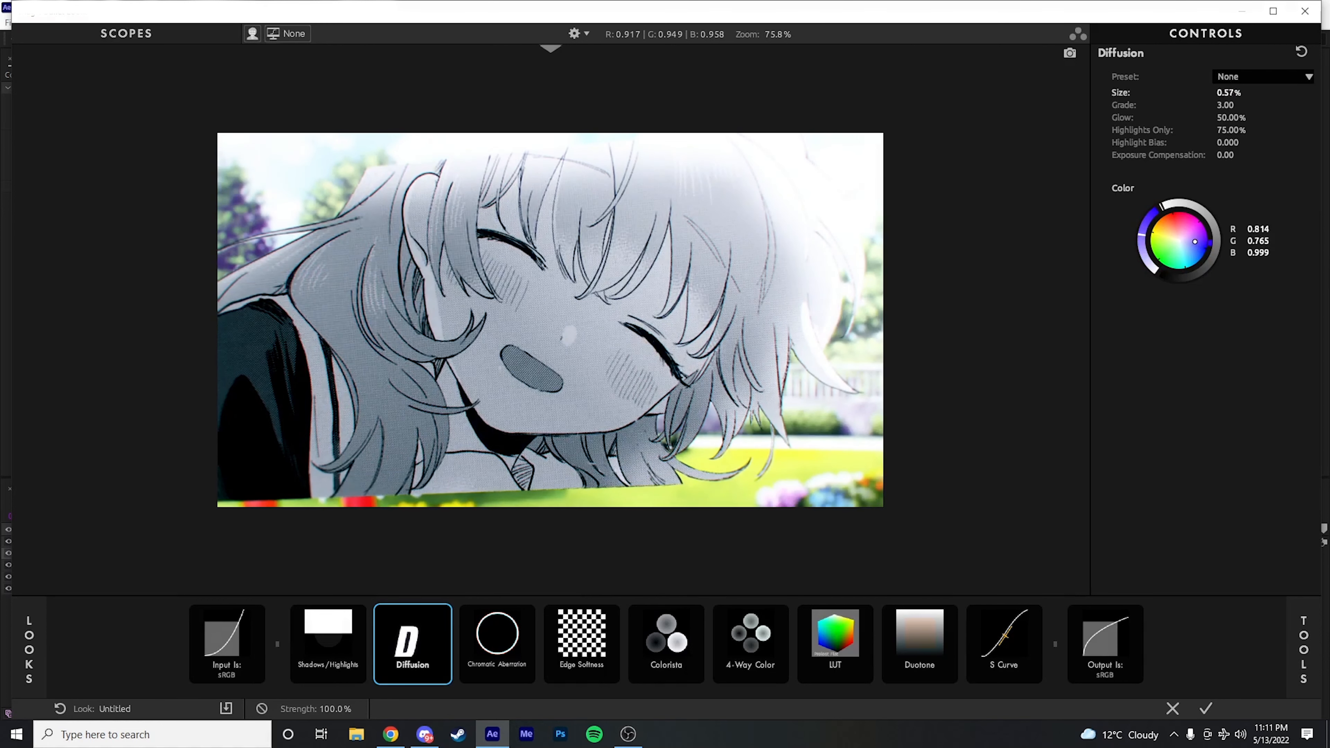
mouse_move(1216, 93)
mouse_down()
mouse_move(1220, 105)
mouse_move(1203, 105)
mouse_move(1217, 118)
mouse_up()
Step: Accept the finished look and apply it to Adjustment Layer 7
click(1292, 677)
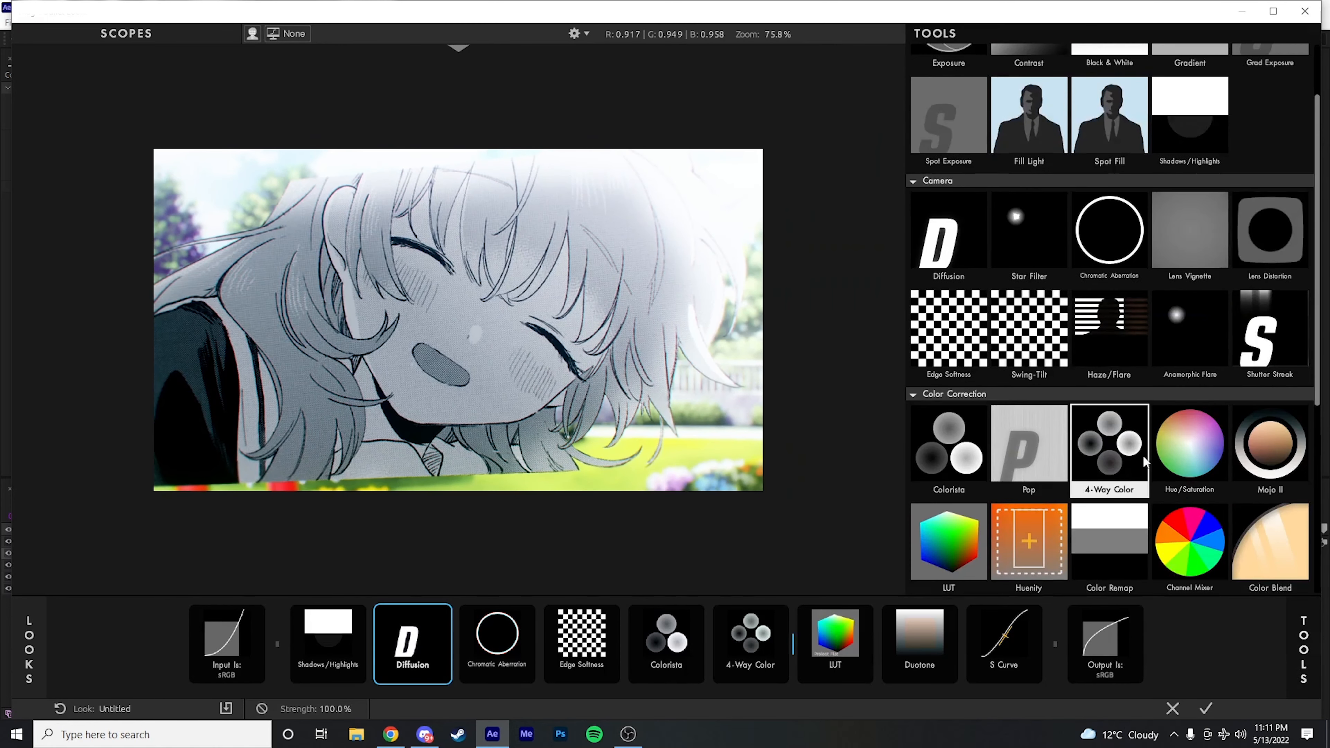
scroll(1143, 459, up, 2)
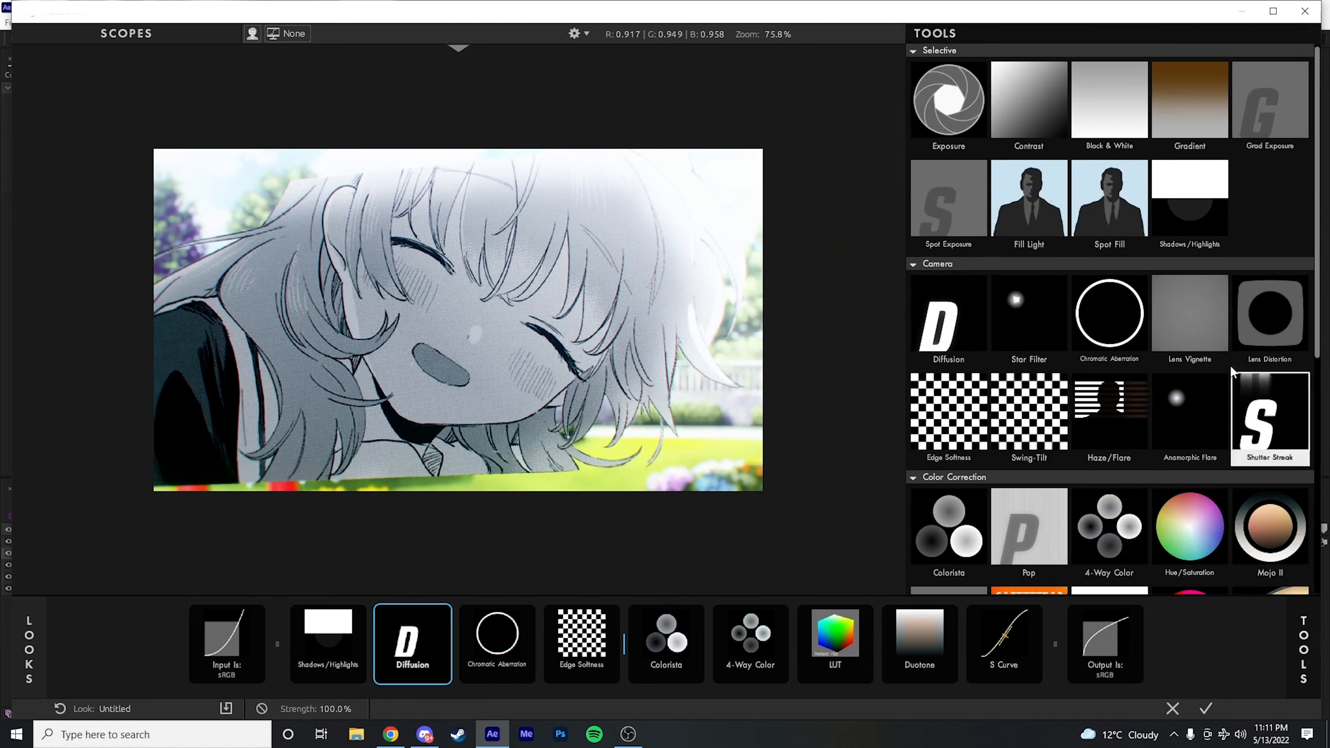
click(1206, 708)
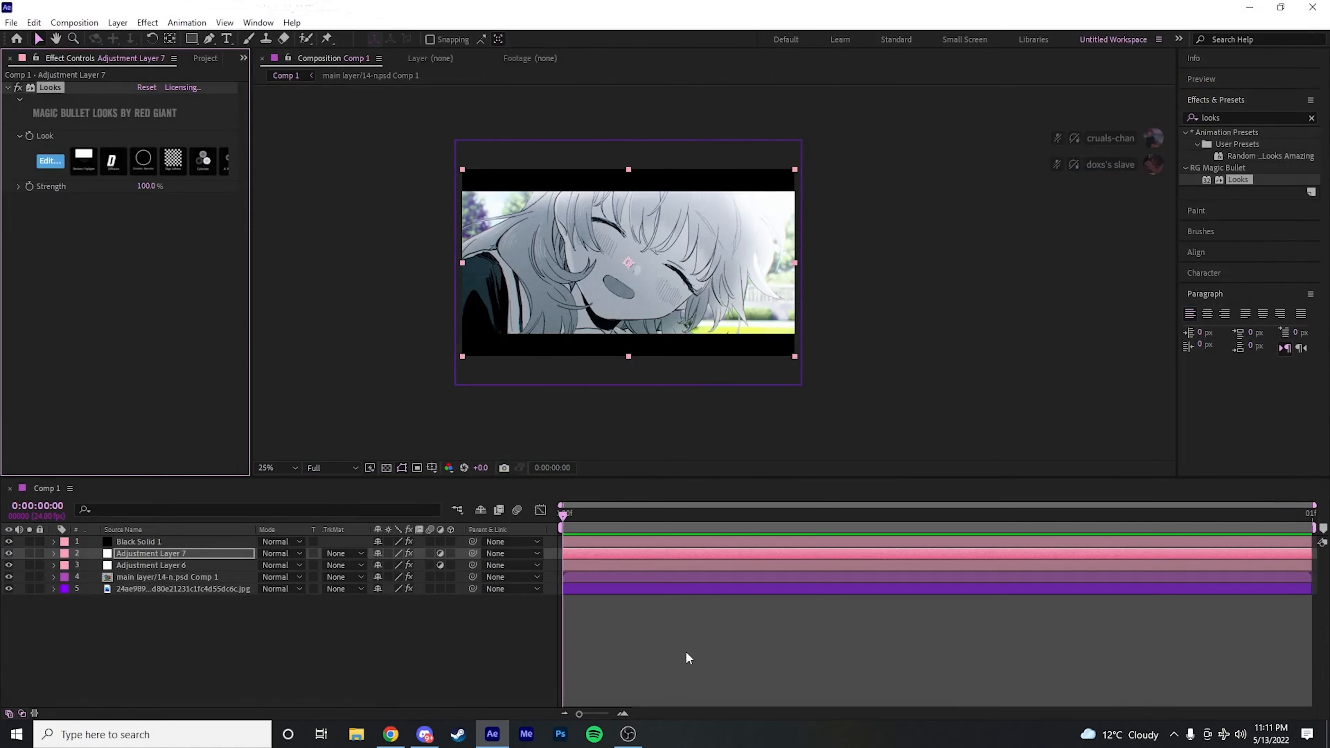
Step: Create a black 1920 × 1080 px solid directly above Adjustment Layer 6
click(582, 567)
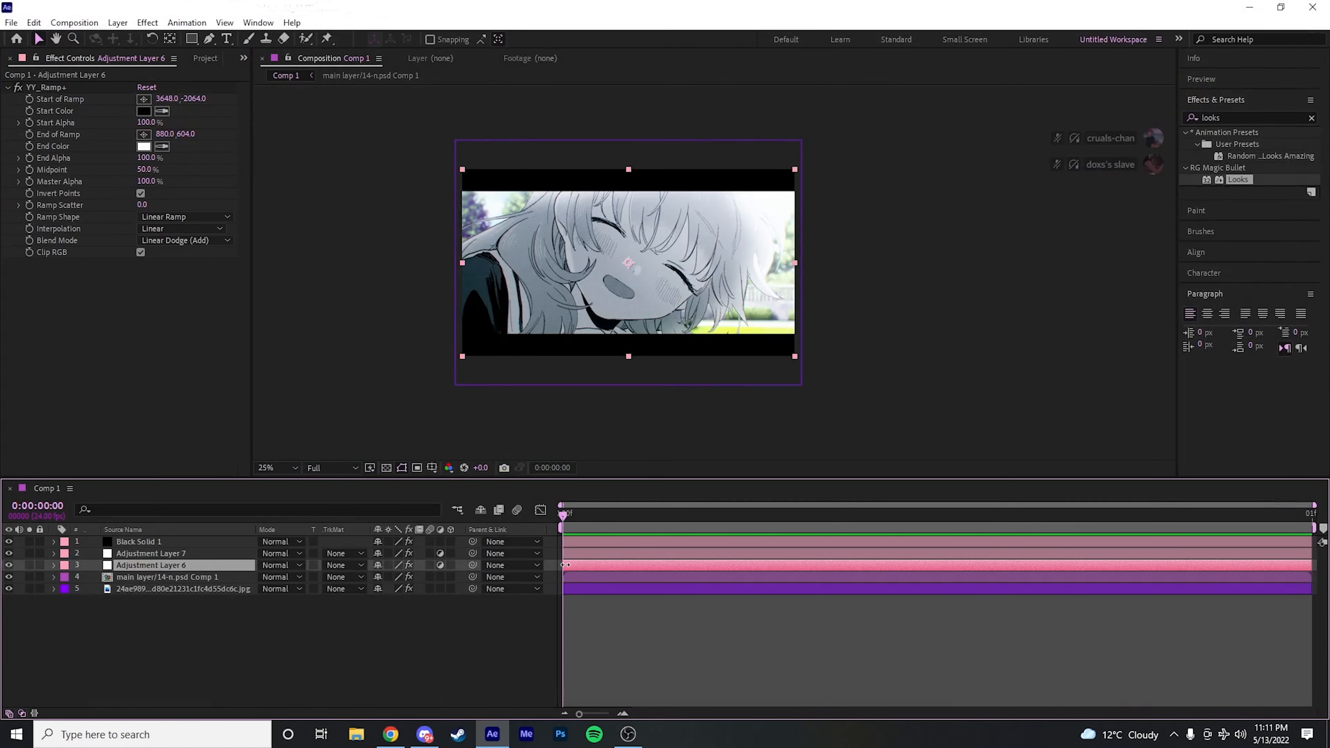
key(ctrl+y)
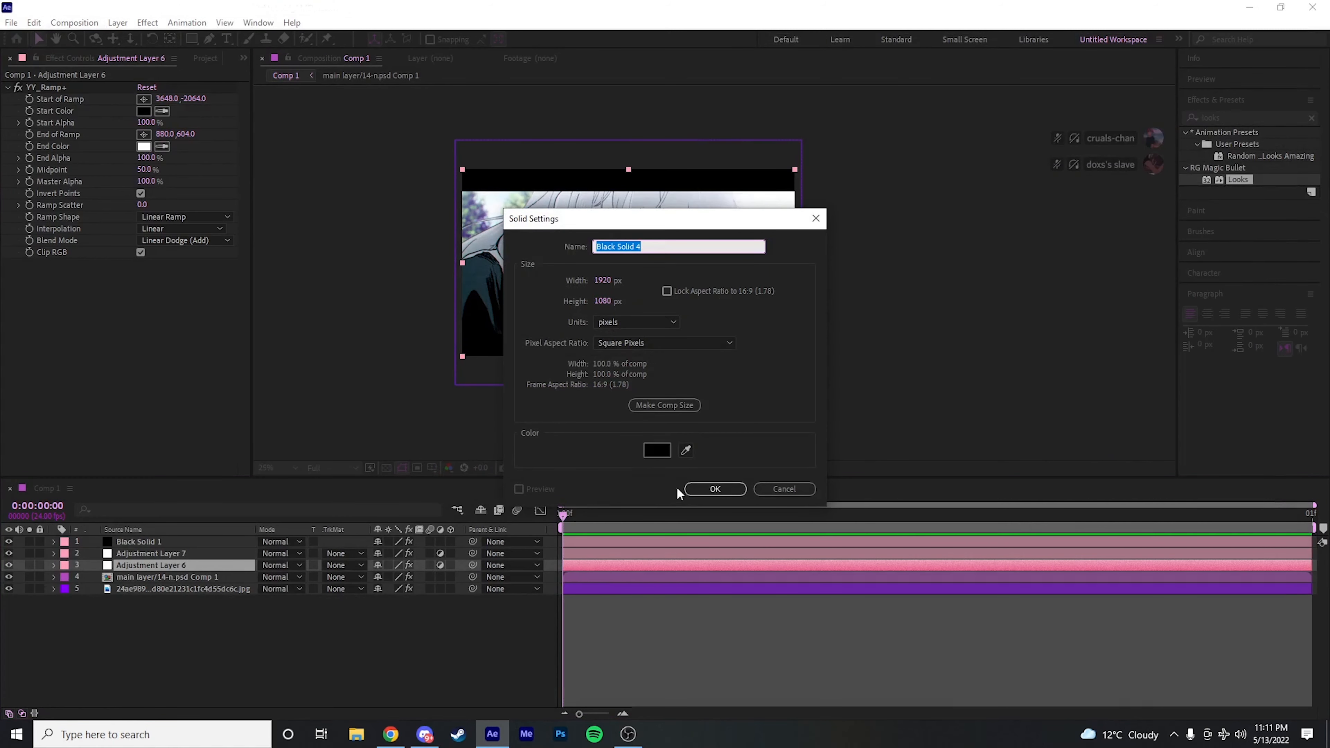
click(715, 489)
Step: Draw a closed curved Pen mask on the black solid over the frame's lower-left corner, around the character's clothing
click(209, 40)
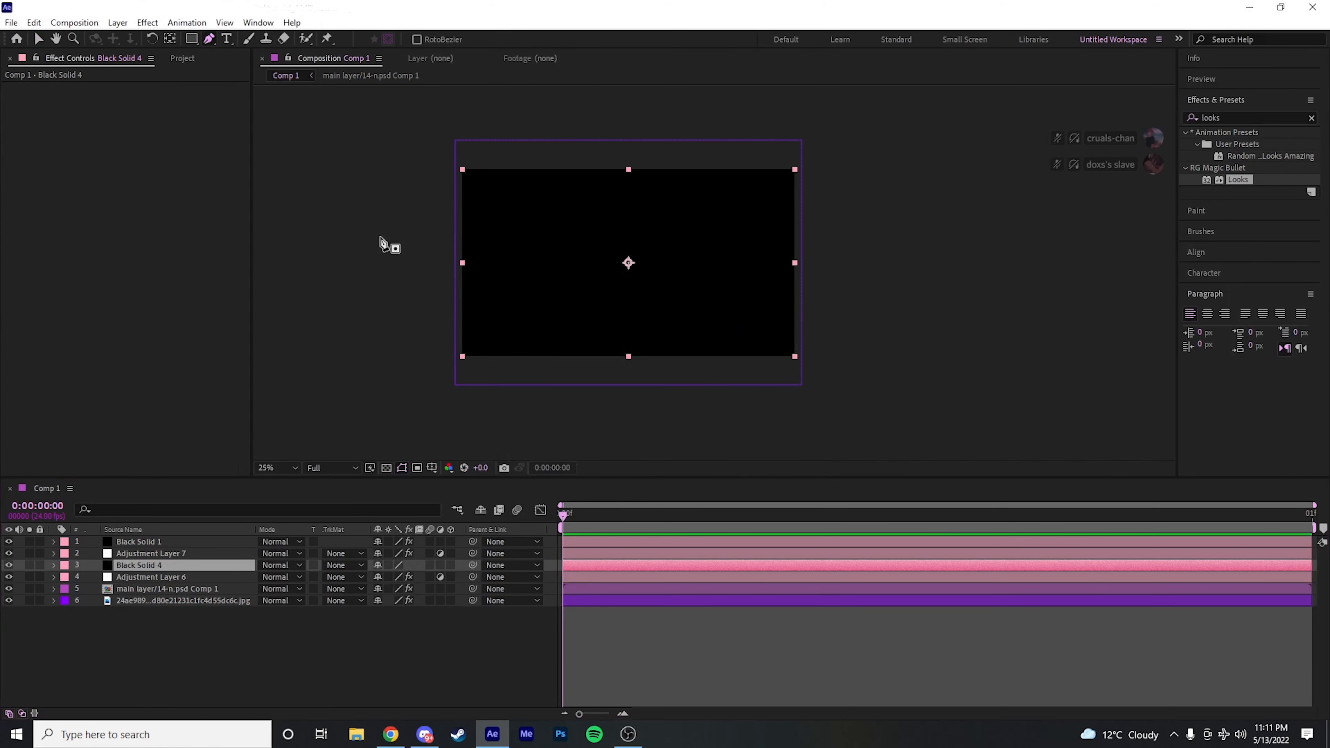
click(424, 287)
mouse_move(546, 289)
mouse_down()
mouse_move(567, 346)
mouse_move(528, 401)
mouse_move(440, 392)
mouse_up()
drag(420, 316, 420, 308)
click(425, 288)
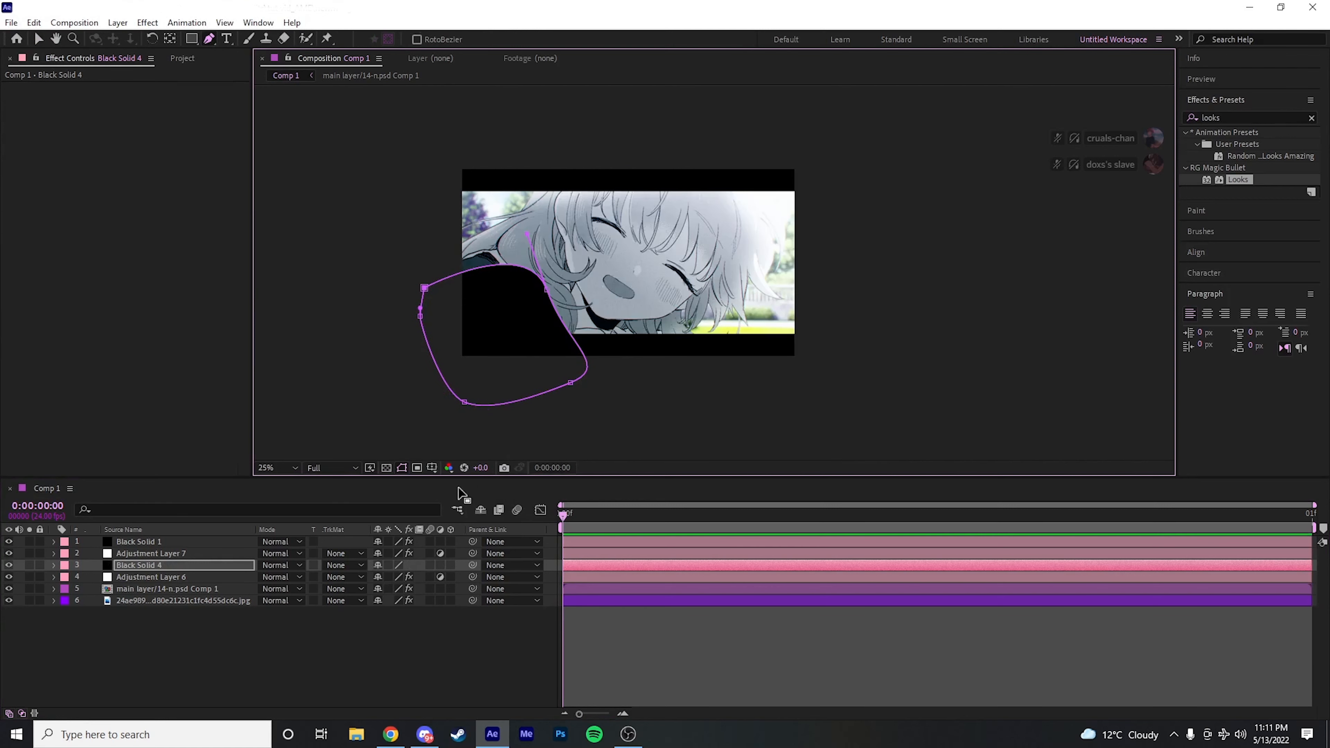
Step: Feather the black solid's mask by 347 pixels and set the solid's opacity to 50%
key(m)
click(78, 576)
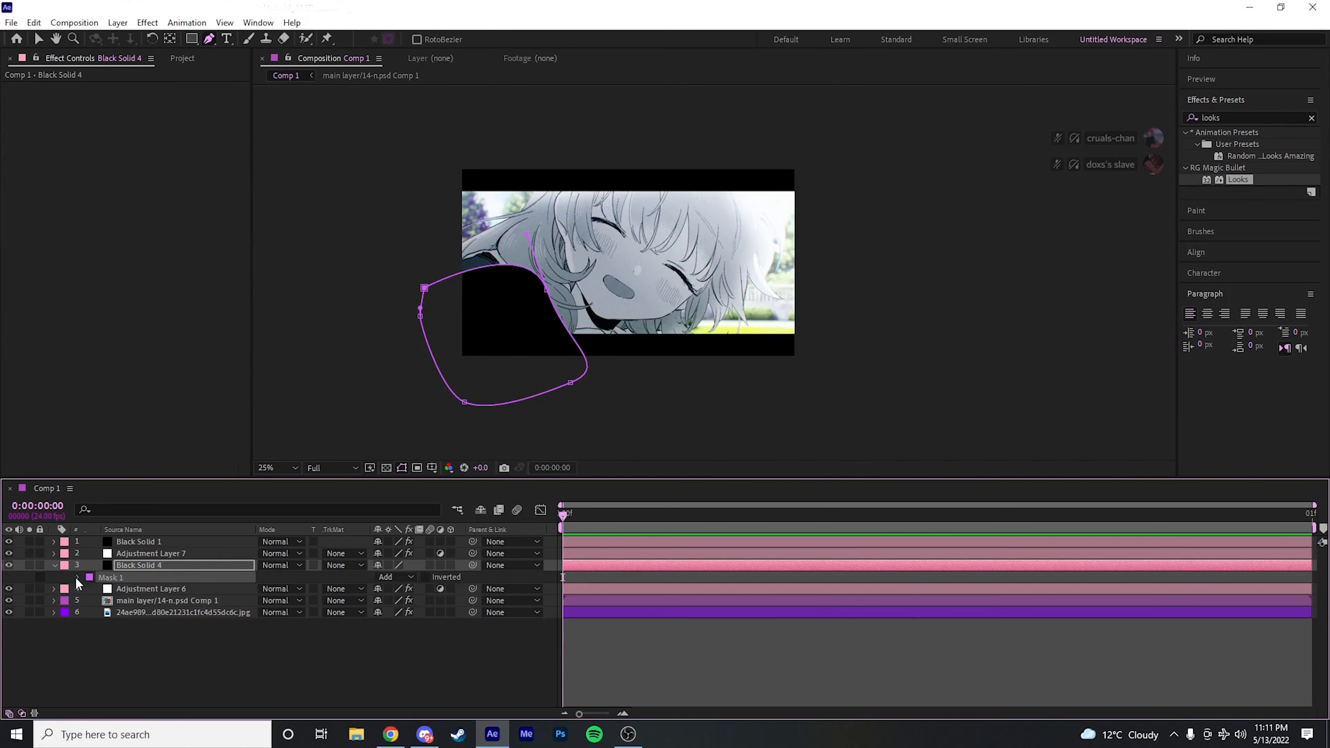
drag(393, 605, 642, 611)
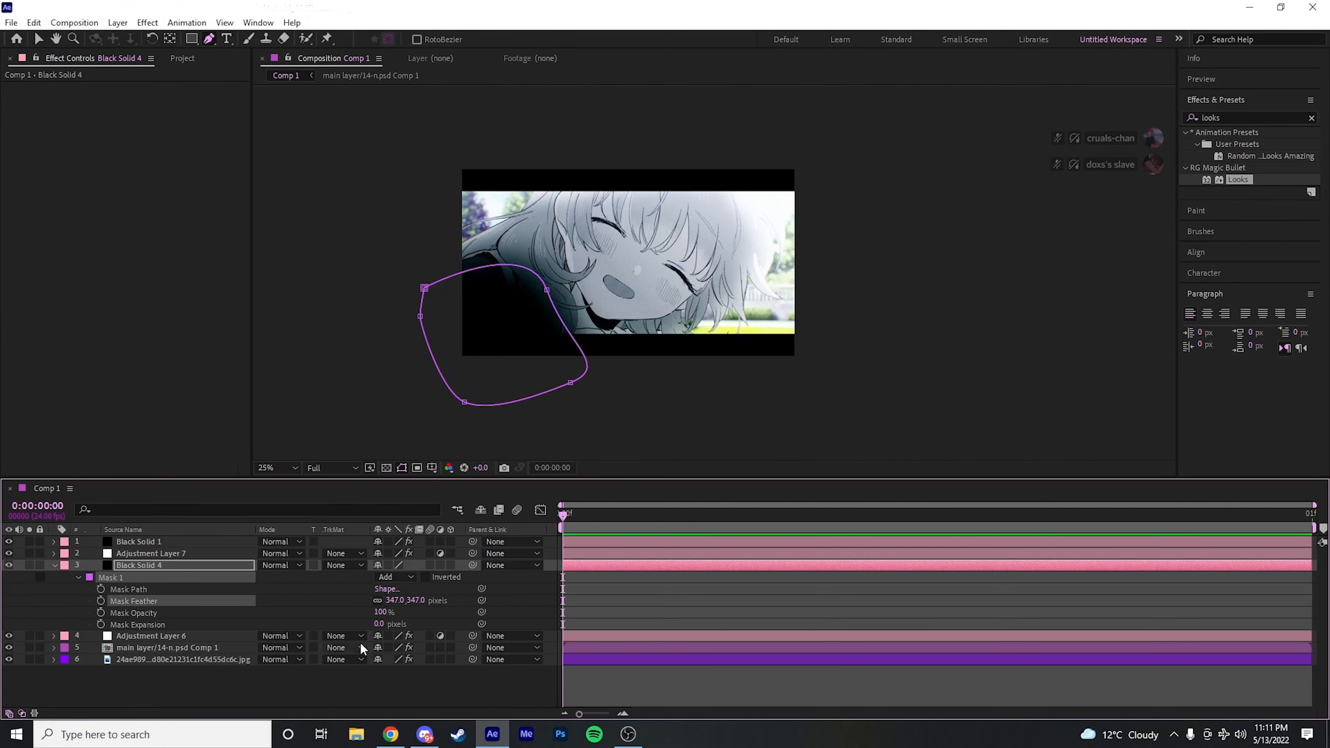
key(t)
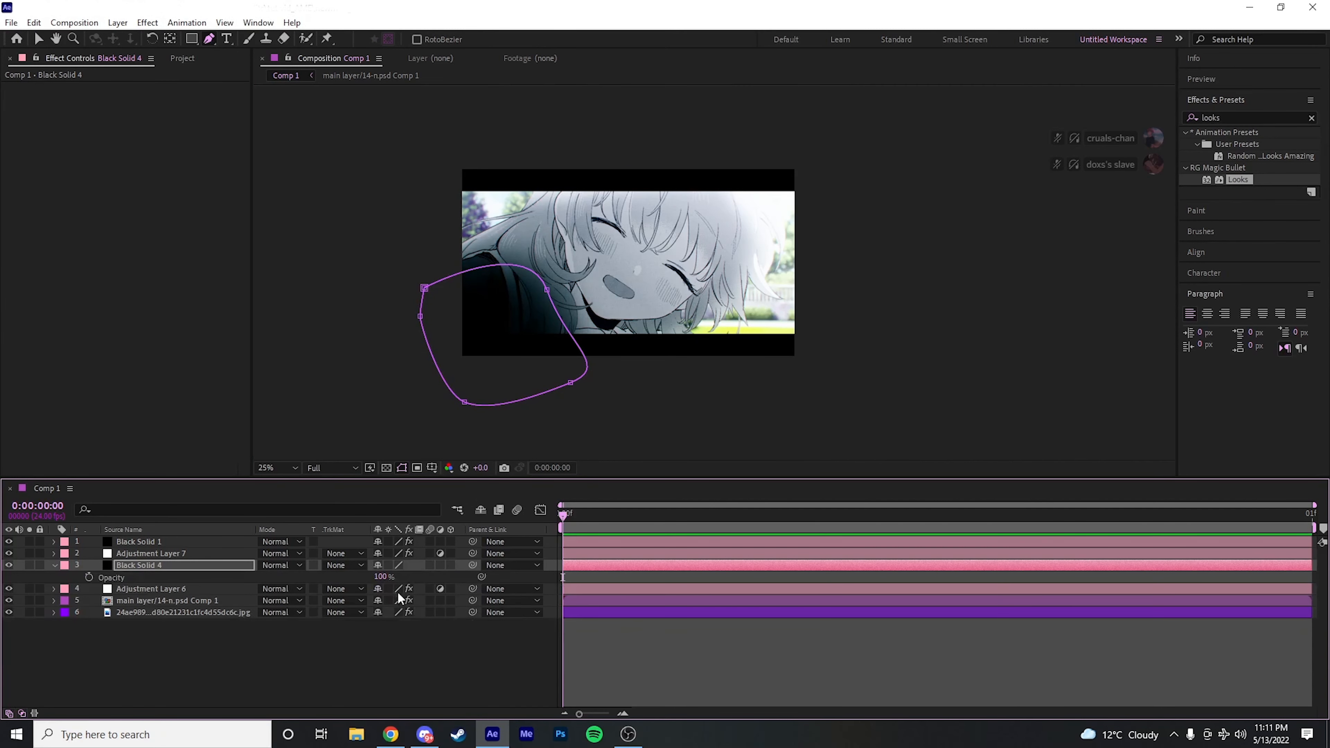
drag(380, 577, 371, 584)
click(425, 659)
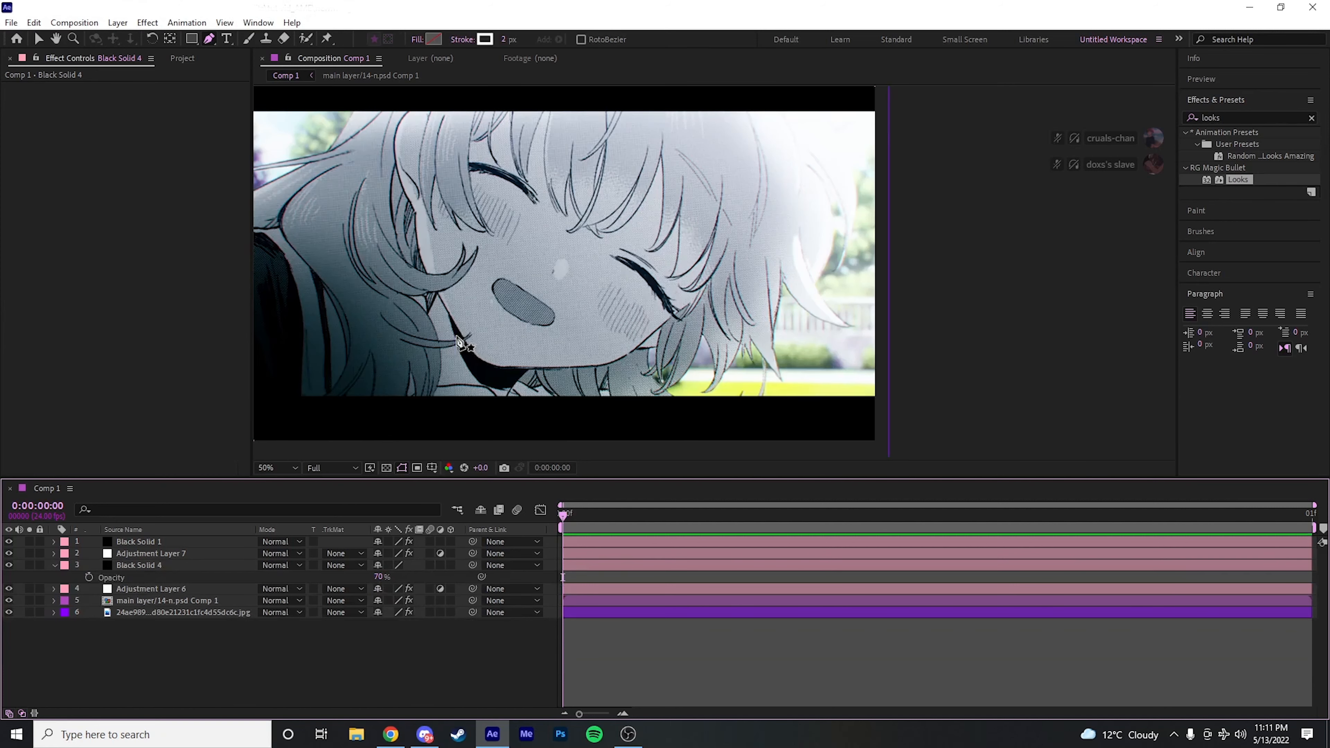
drag(381, 579, 370, 580)
click(411, 641)
scroll(418, 407, up, 2)
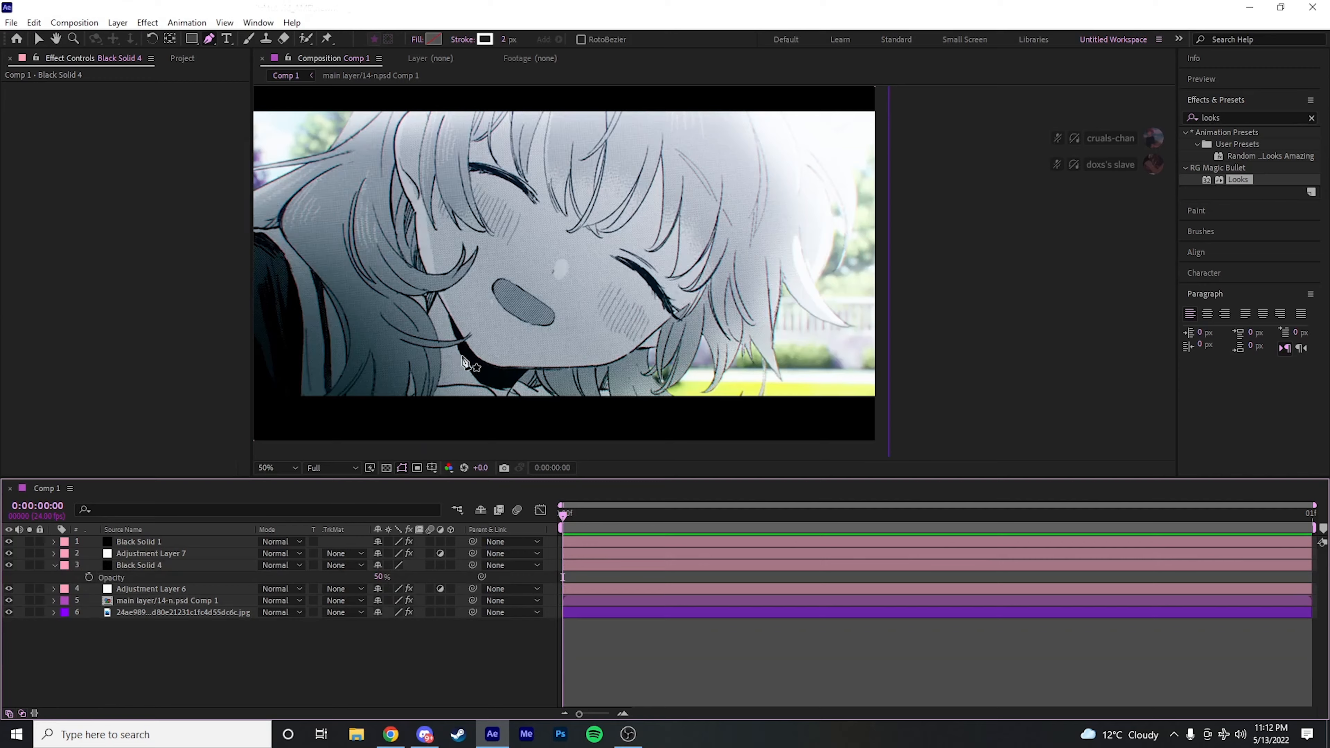
Step: Try moving the YY_Ramp+ start point on Adjustment Layer 6 closer to the frame, to about 3200, -736
key(h)
drag(570, 333, 754, 345)
scroll(730, 355, down, 2)
click(751, 631)
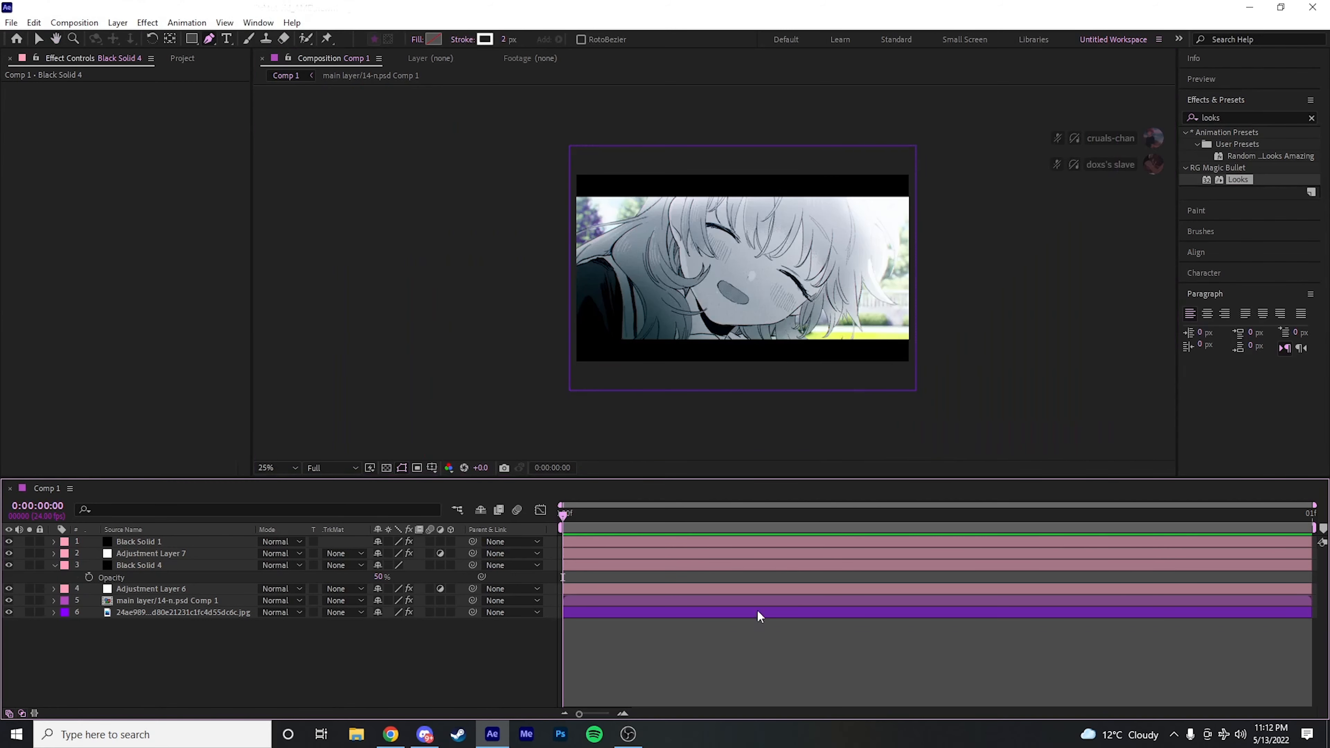
click(659, 589)
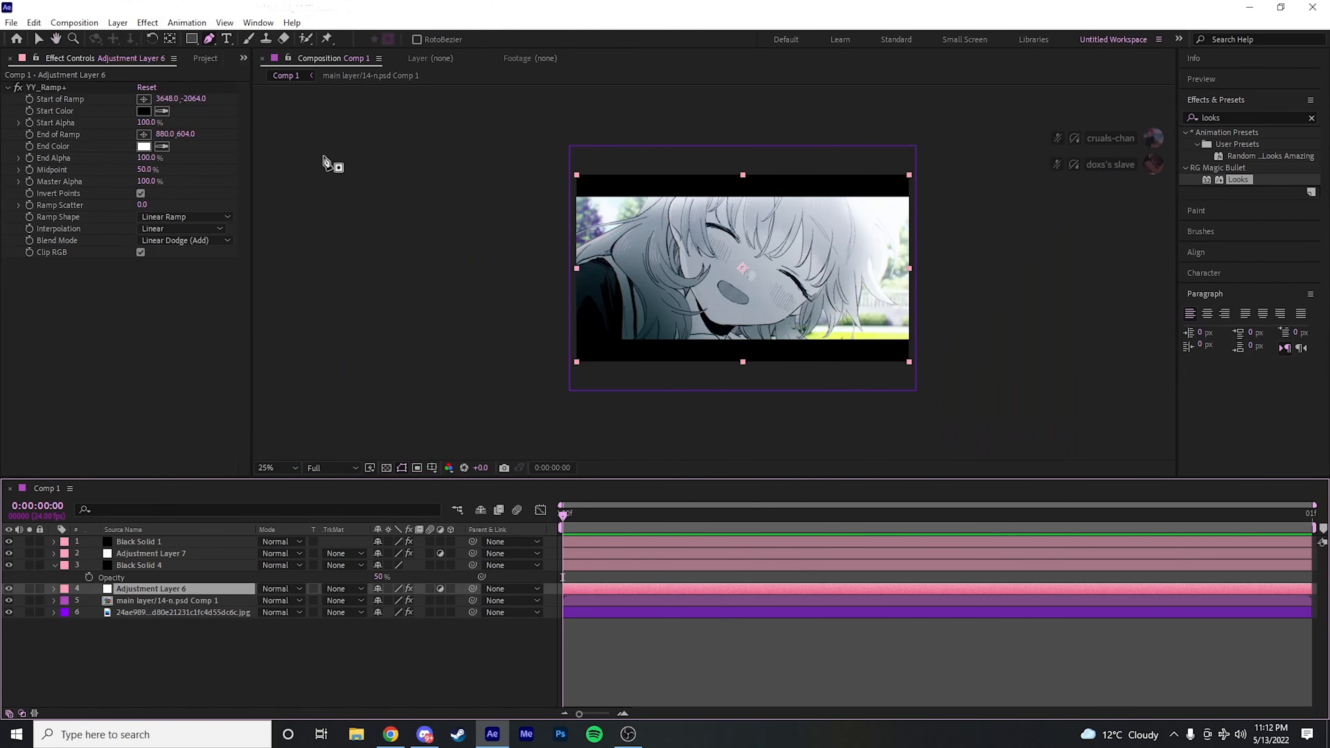
click(46, 87)
click(38, 39)
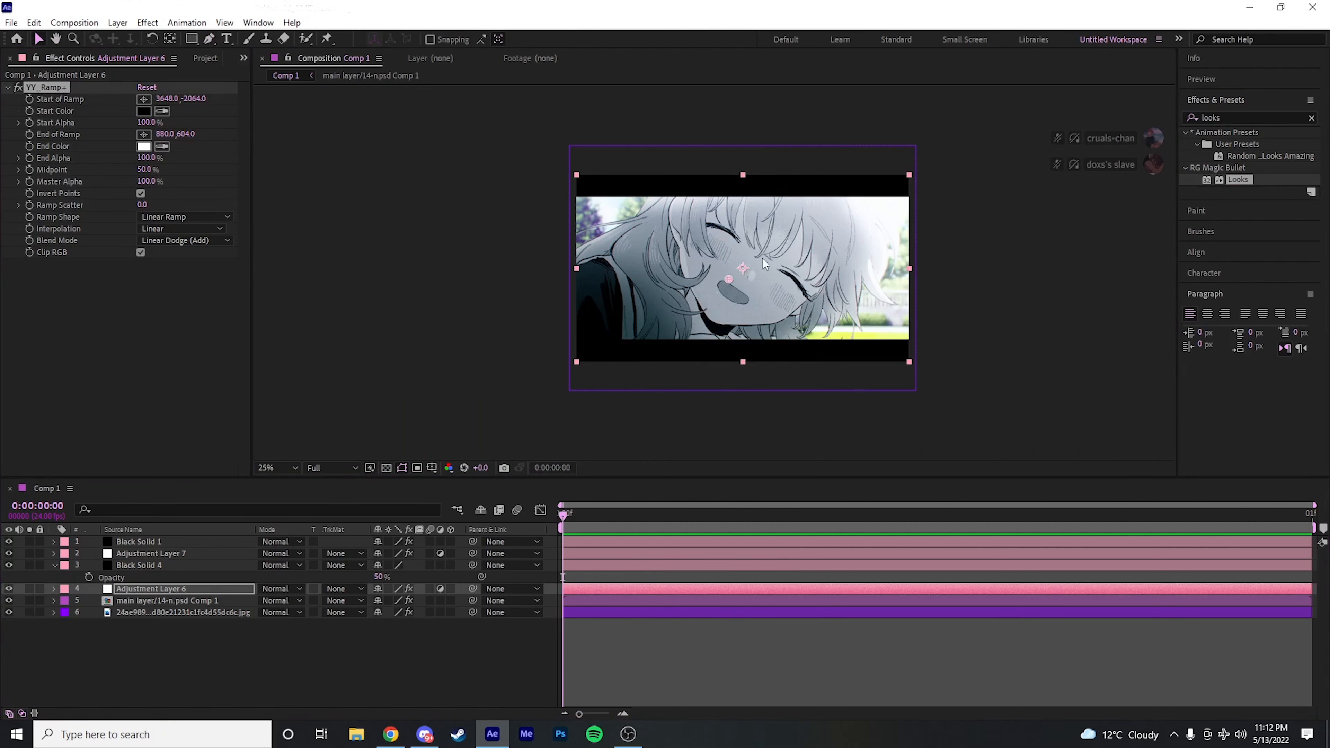
scroll(855, 208, down, 2)
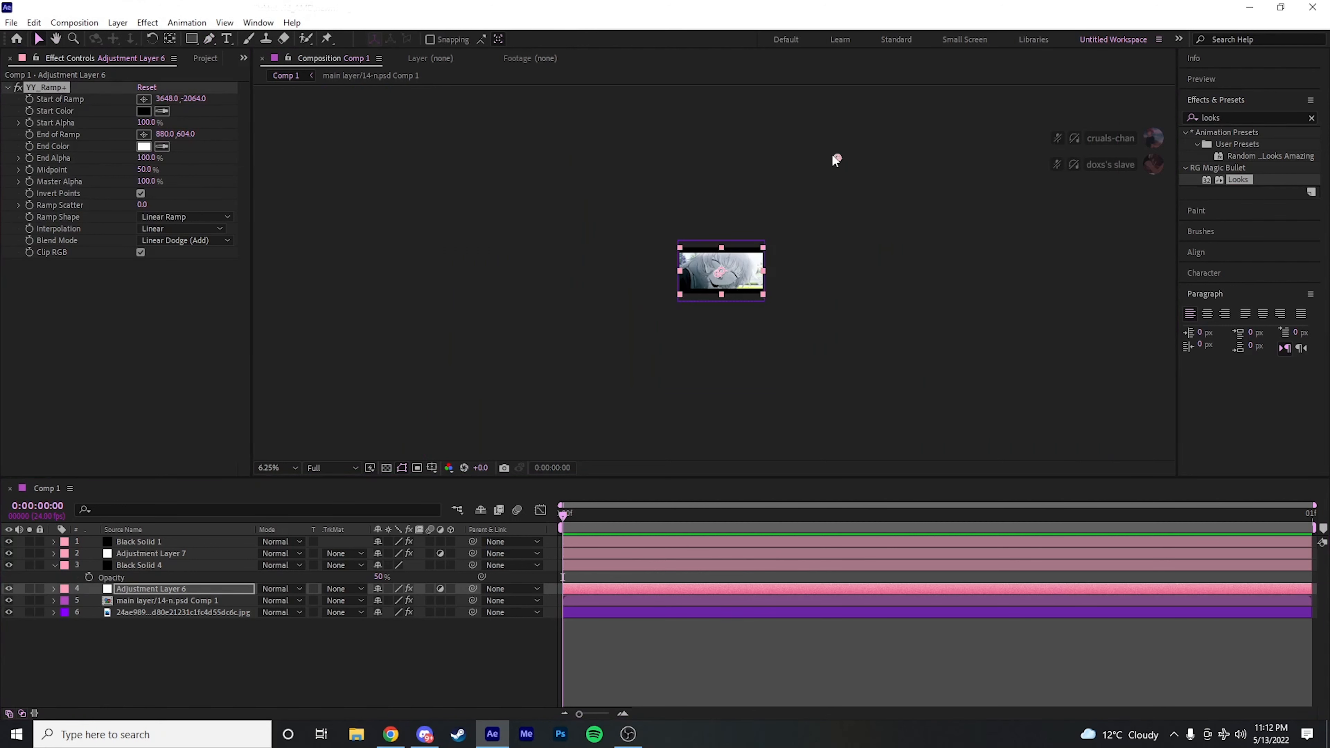
drag(832, 155, 824, 223)
click(50, 87)
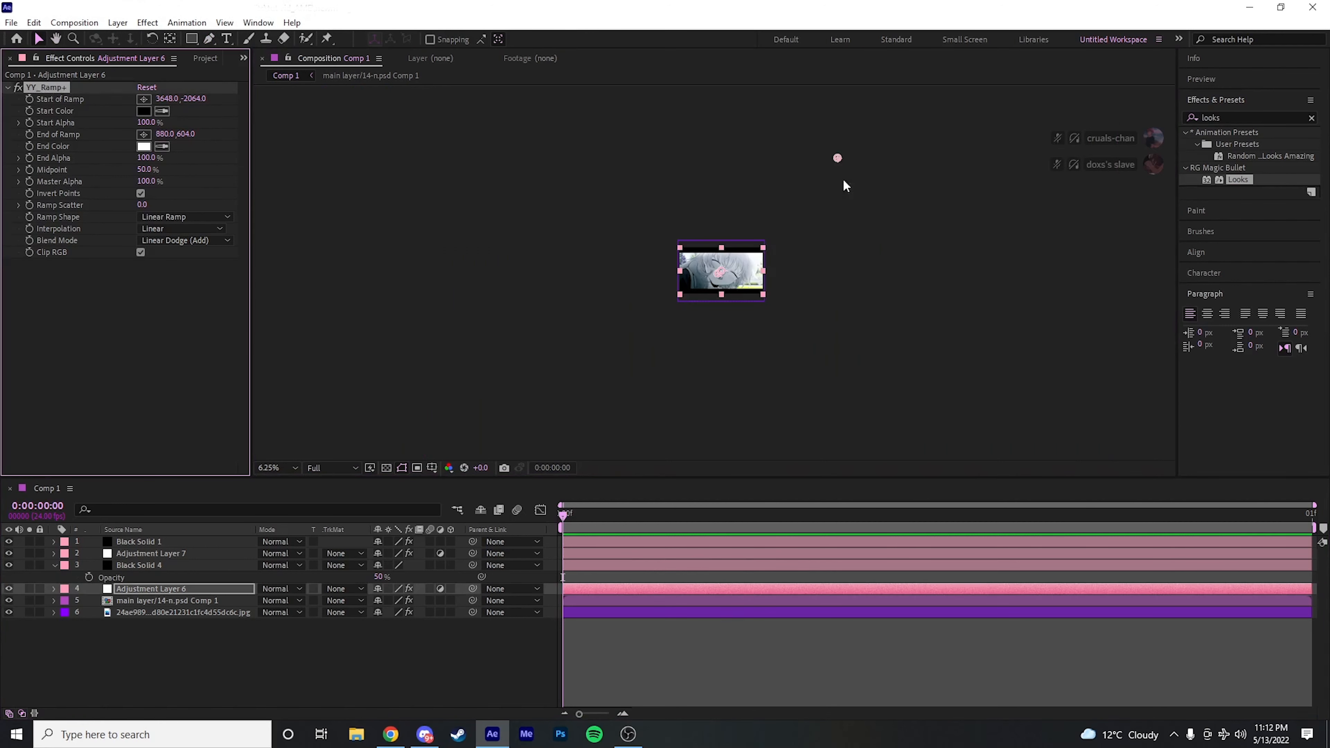
drag(834, 160, 825, 202)
scroll(820, 214, up, 6)
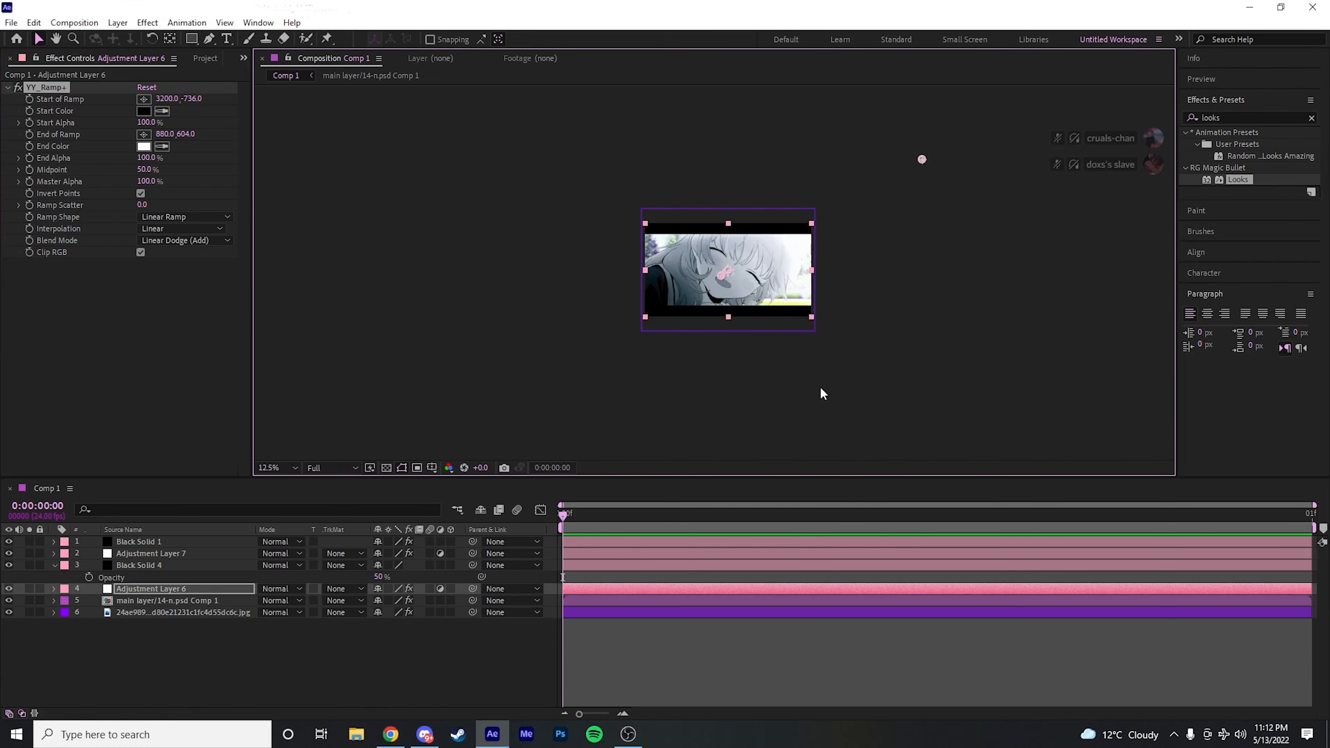
click(816, 380)
Step: Reposition the YY_Ramp+ start point on Adjustment Layer 6 to about 3392, -1504
scroll(809, 344, down, 4)
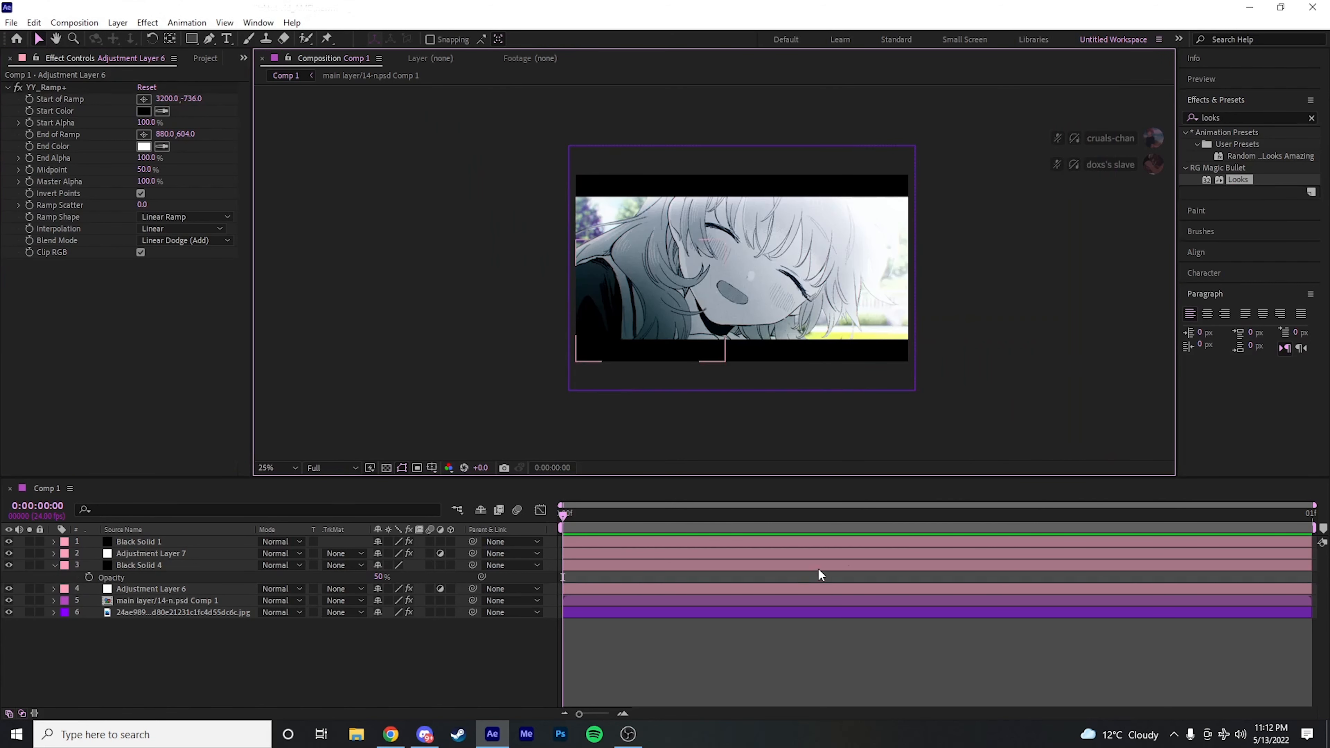
scroll(844, 187, down, 3)
click(42, 87)
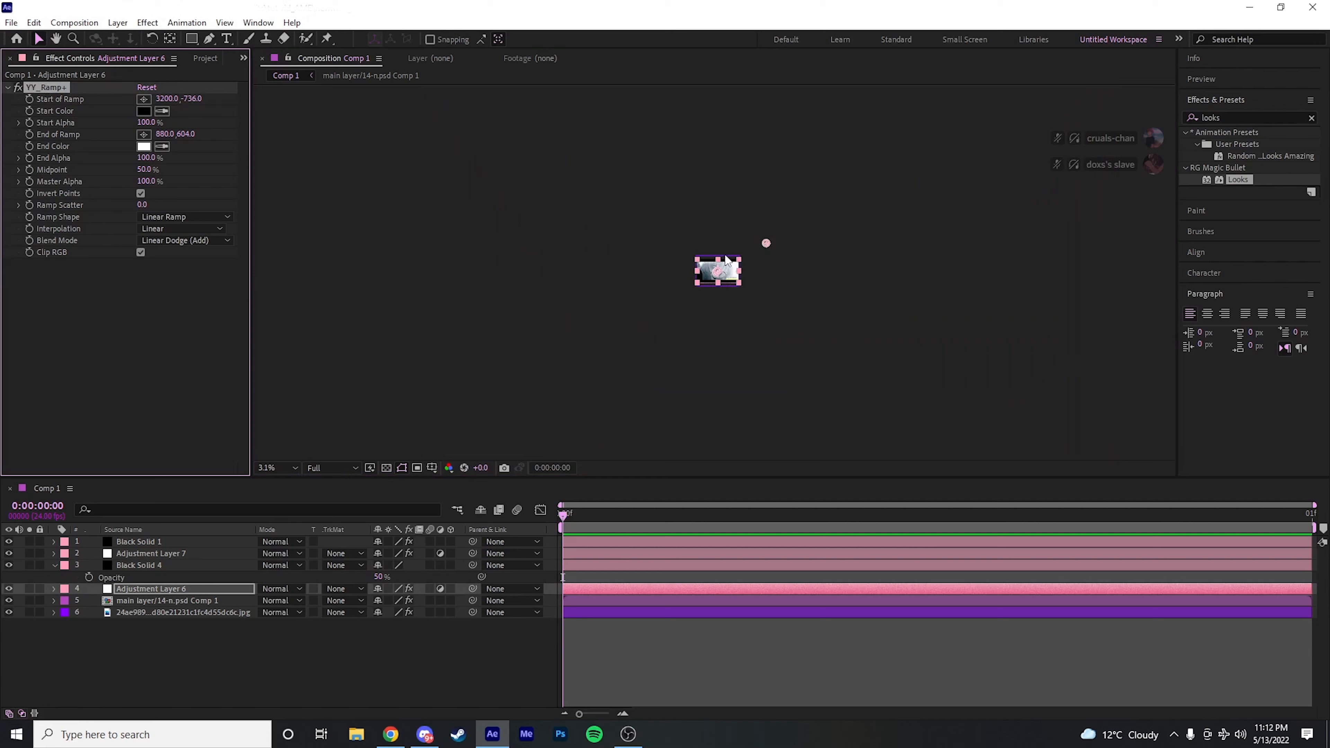
drag(765, 243, 769, 229)
click(822, 627)
scroll(753, 346, up, 3)
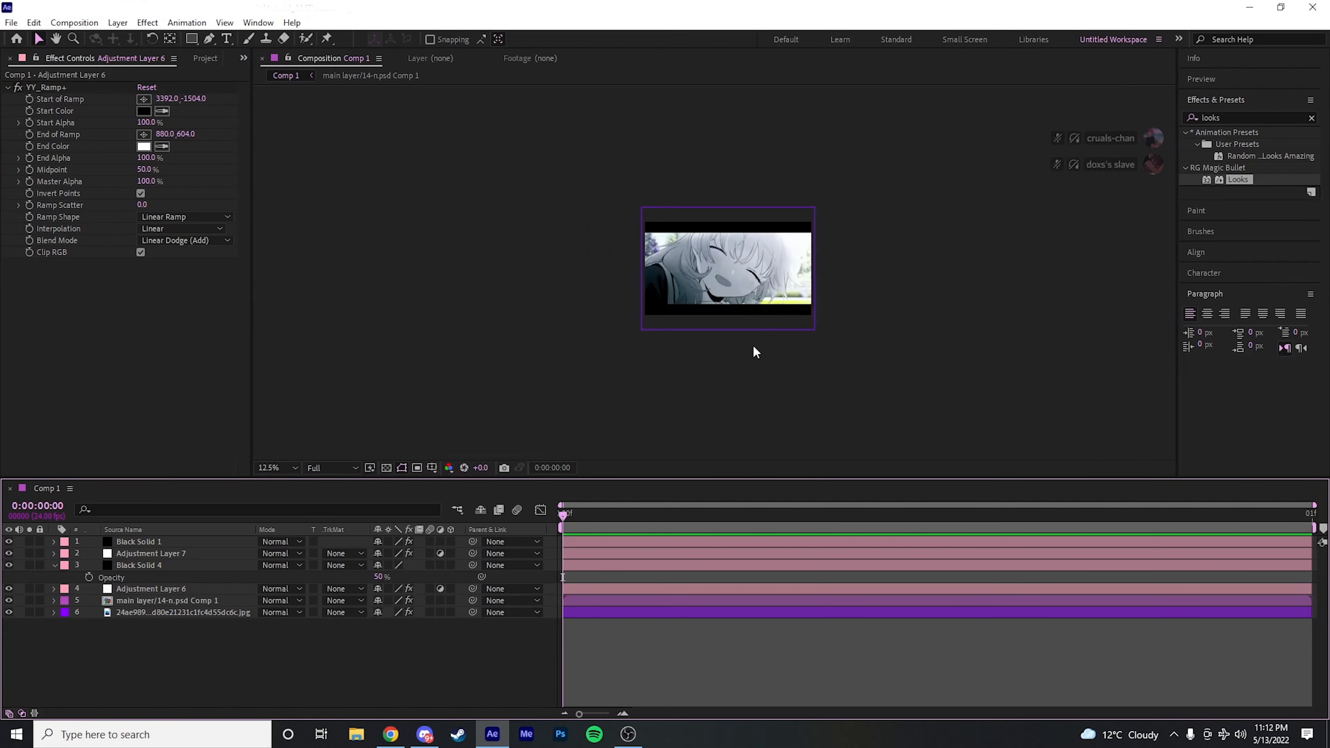
scroll(861, 314, up, 2)
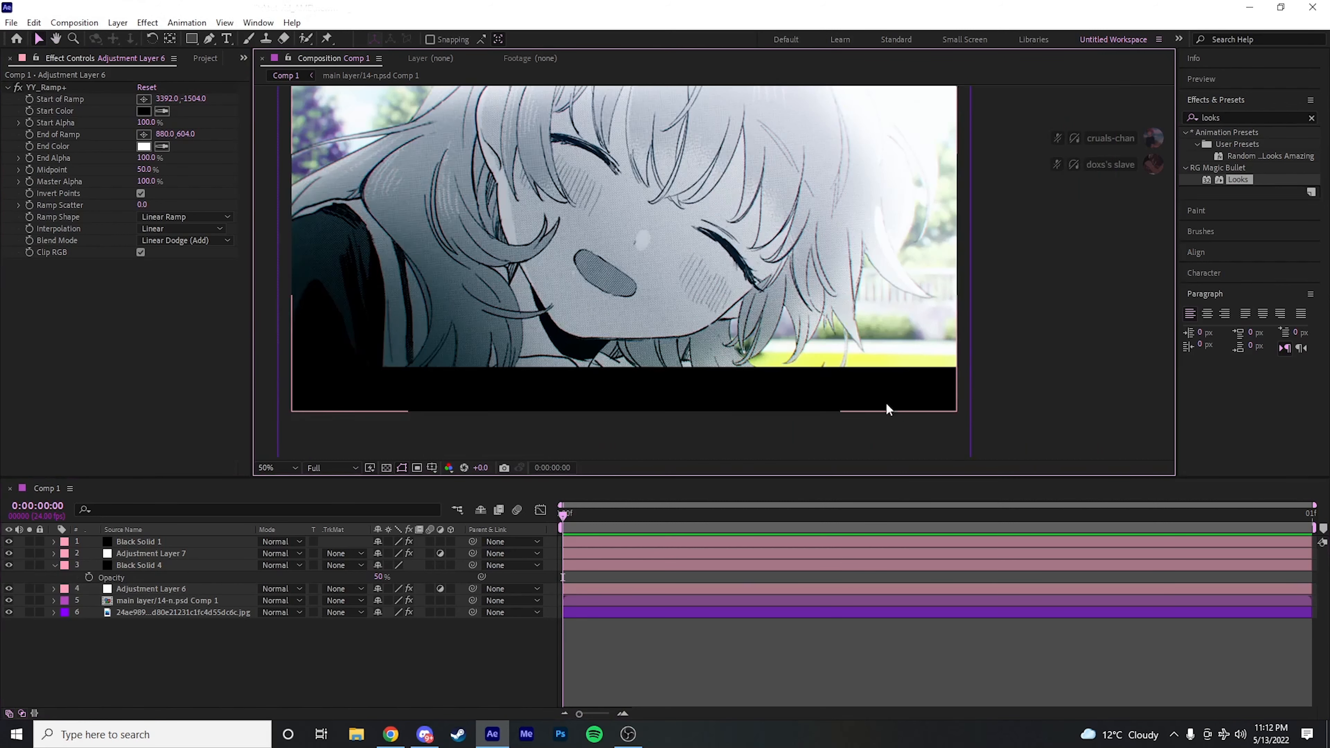
Step: Create a new adjustment layer directly above Adjustment Layer 7 and apply the Optical Flares effect to it
click(596, 555)
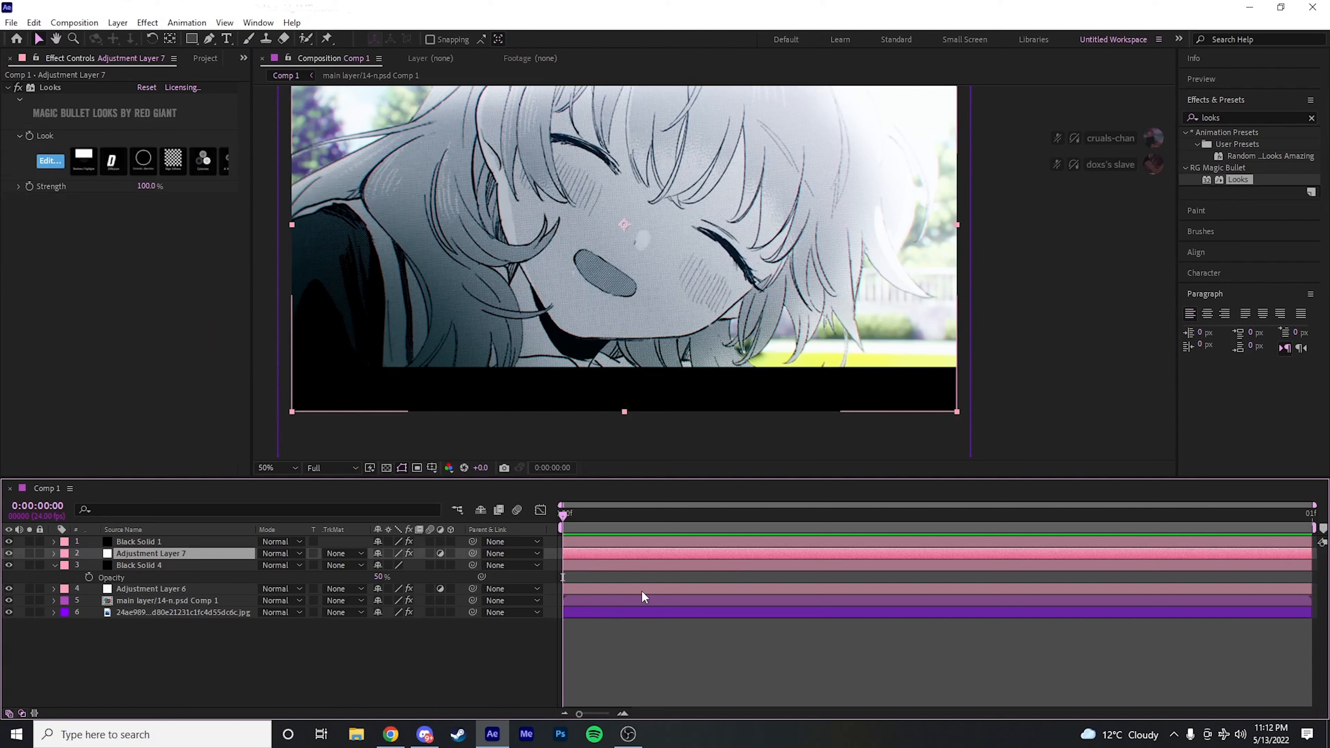
key(ctrl+alt+y)
click(1249, 109)
key(ctrl+f)
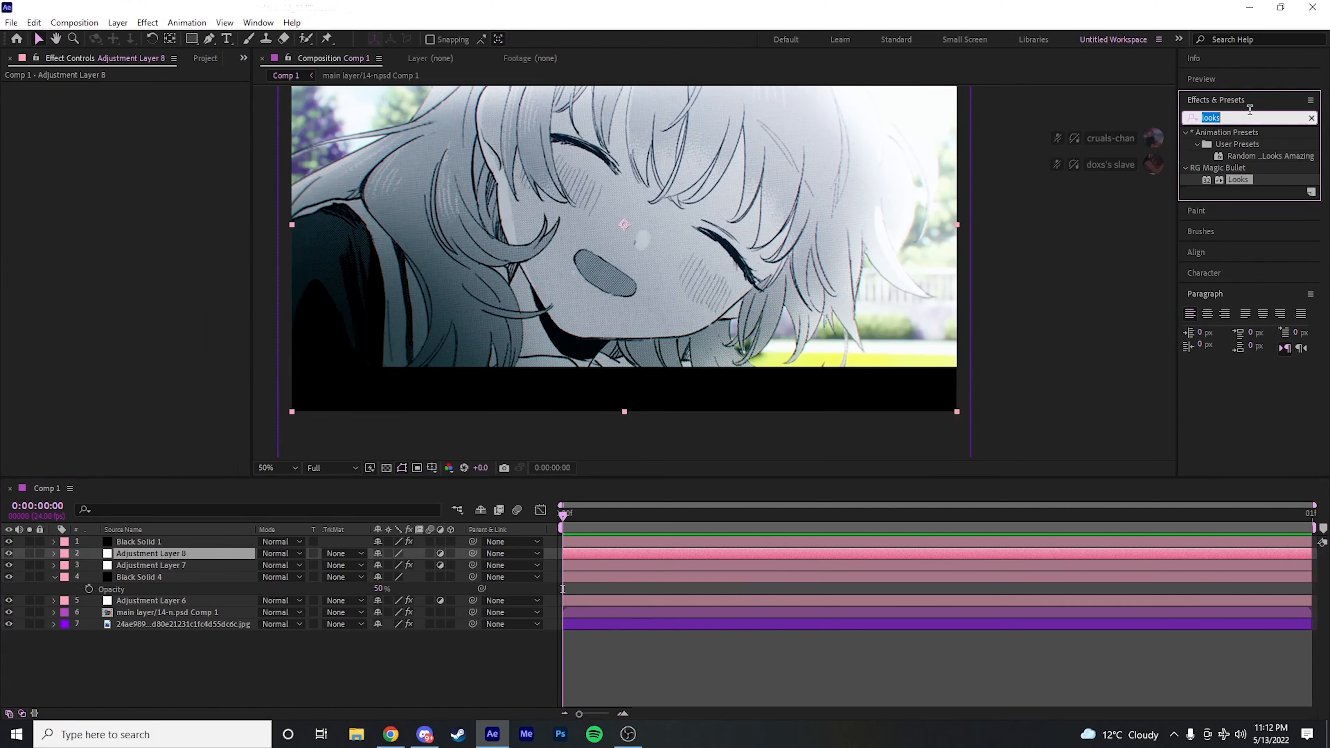
text(optical)
double_click(1270, 193)
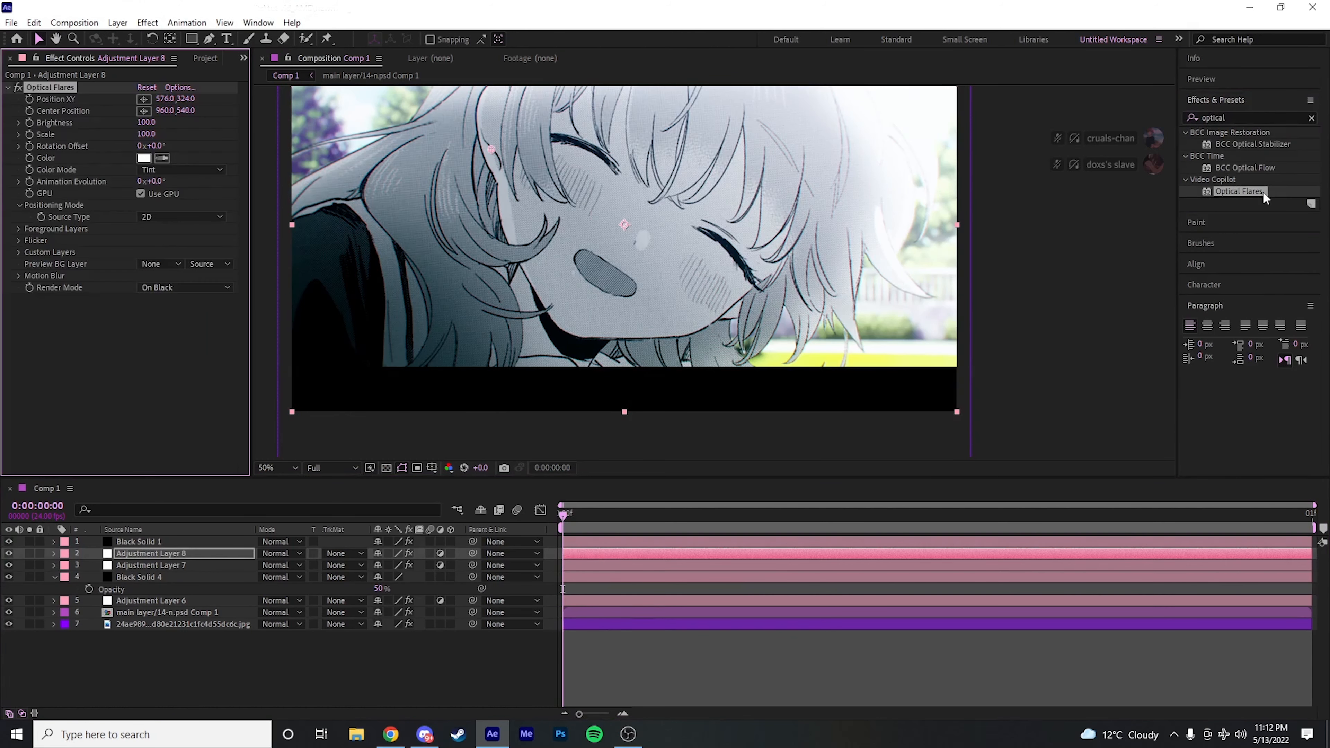
Step: Load the Screen Glare flare from the custom presets in the Optical Flares options
click(179, 87)
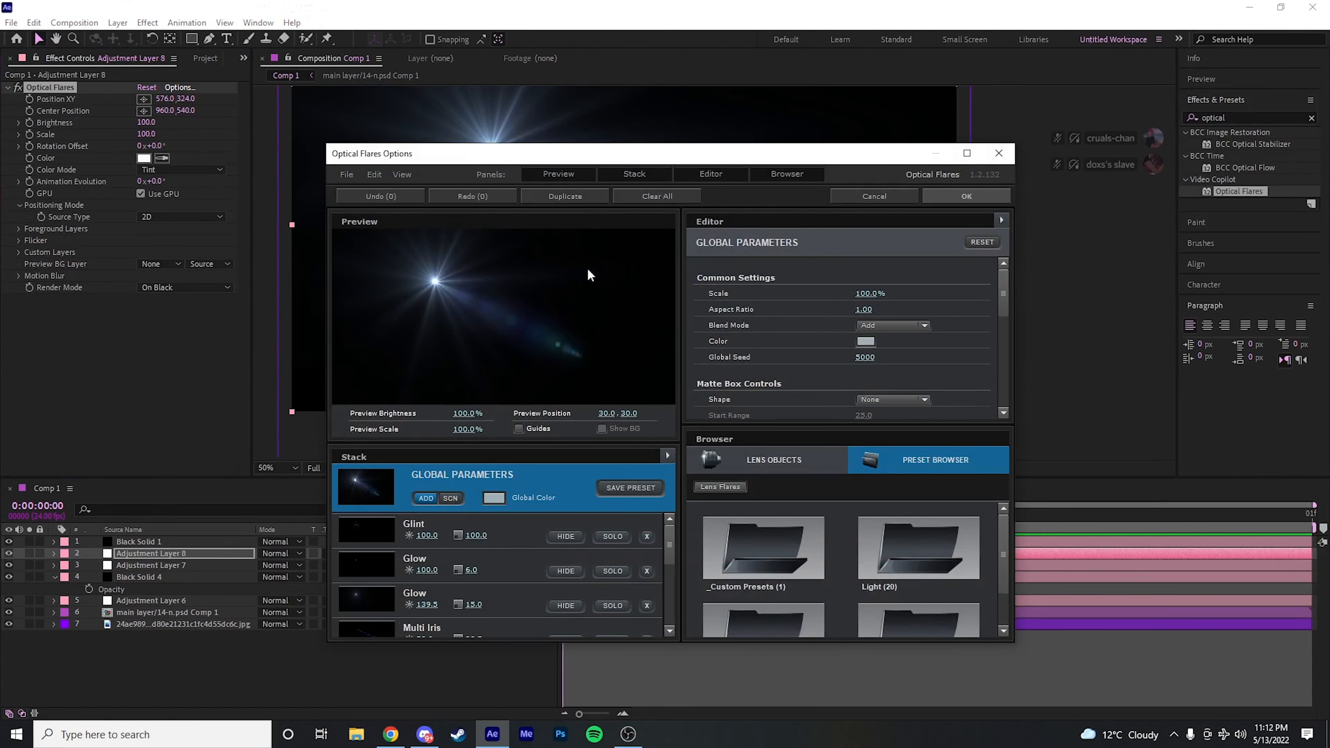
click(756, 462)
scroll(805, 609, down, 3)
click(906, 455)
click(764, 523)
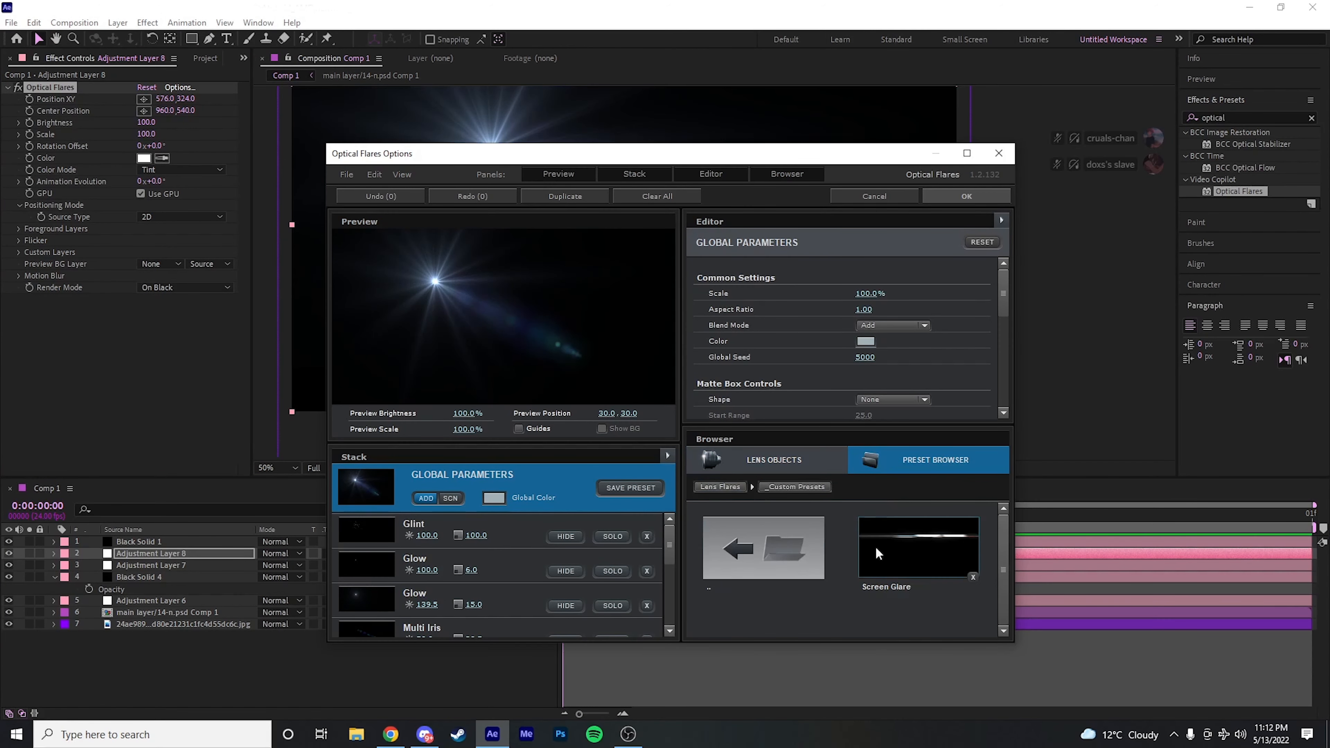
click(911, 543)
Step: Examine the Screen Glare flare's stacked elements, the basic lens objects and the Motion Graphics presets
scroll(461, 524, down, 2)
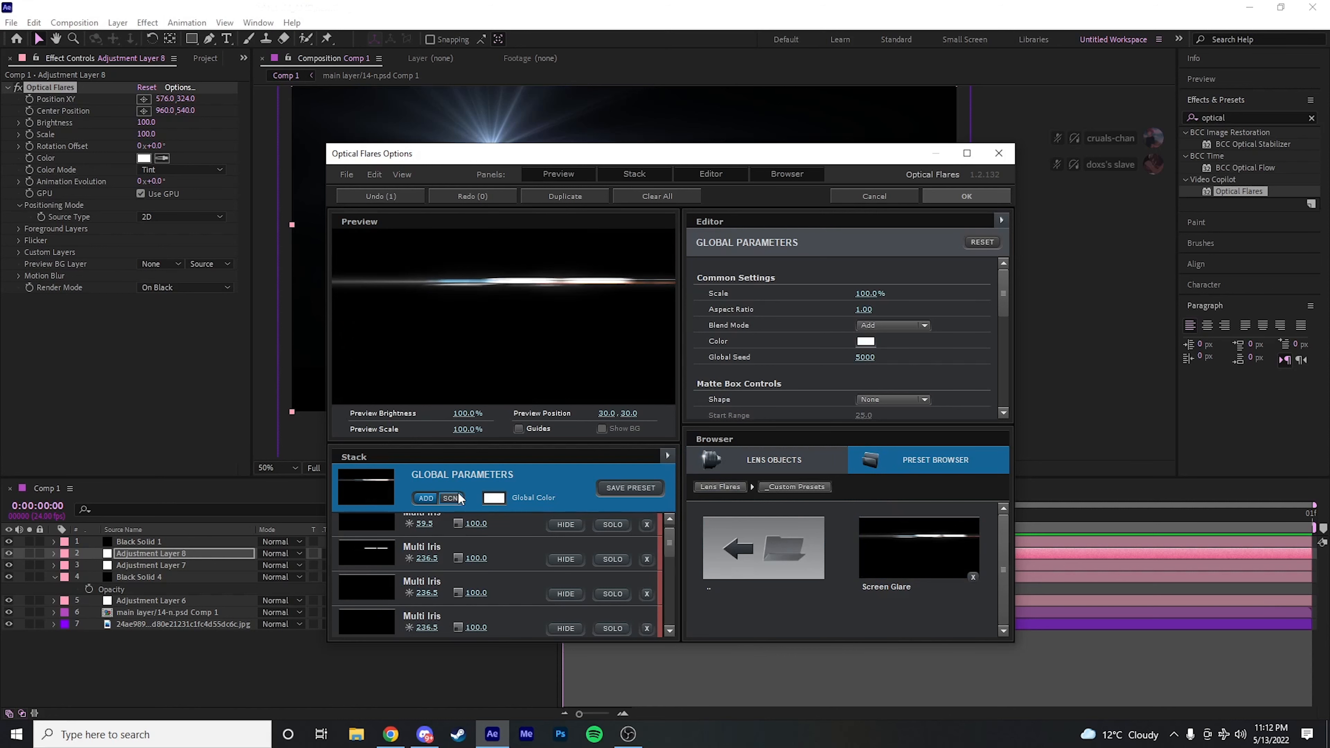
scroll(399, 585, down, 3)
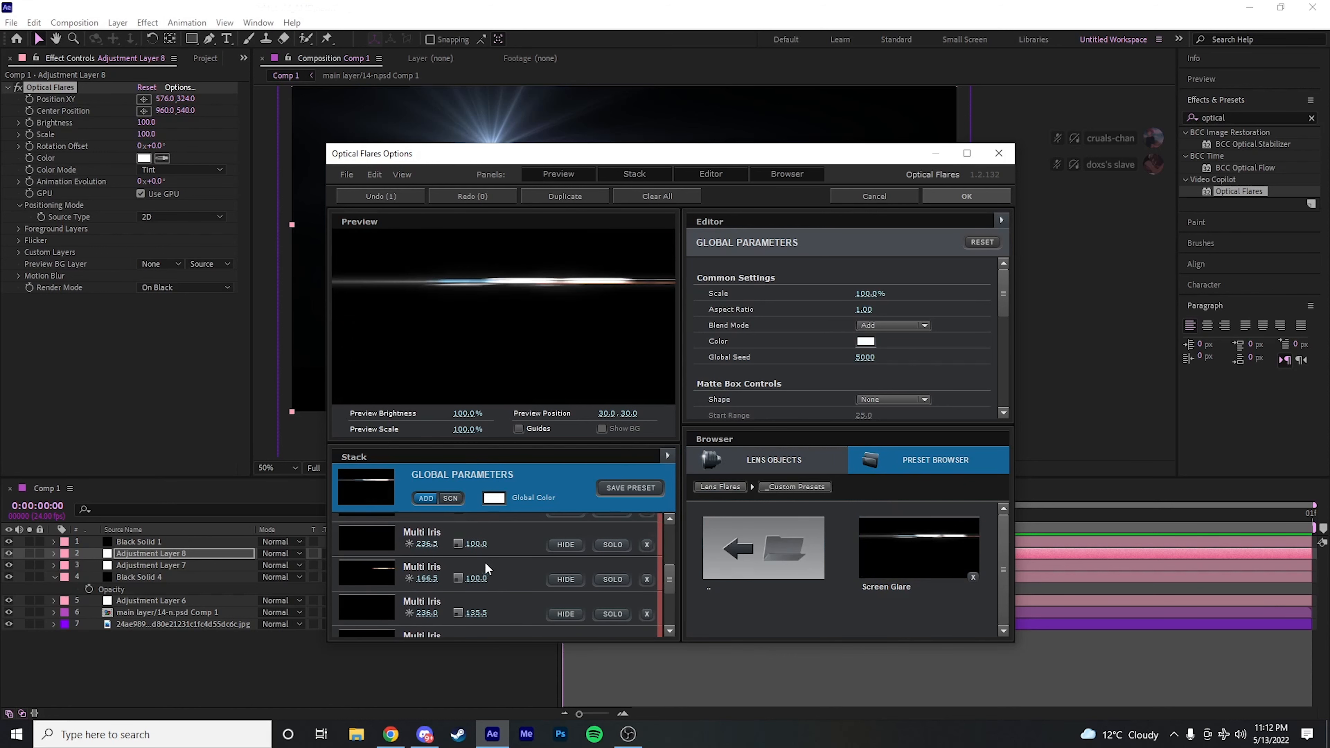
click(818, 454)
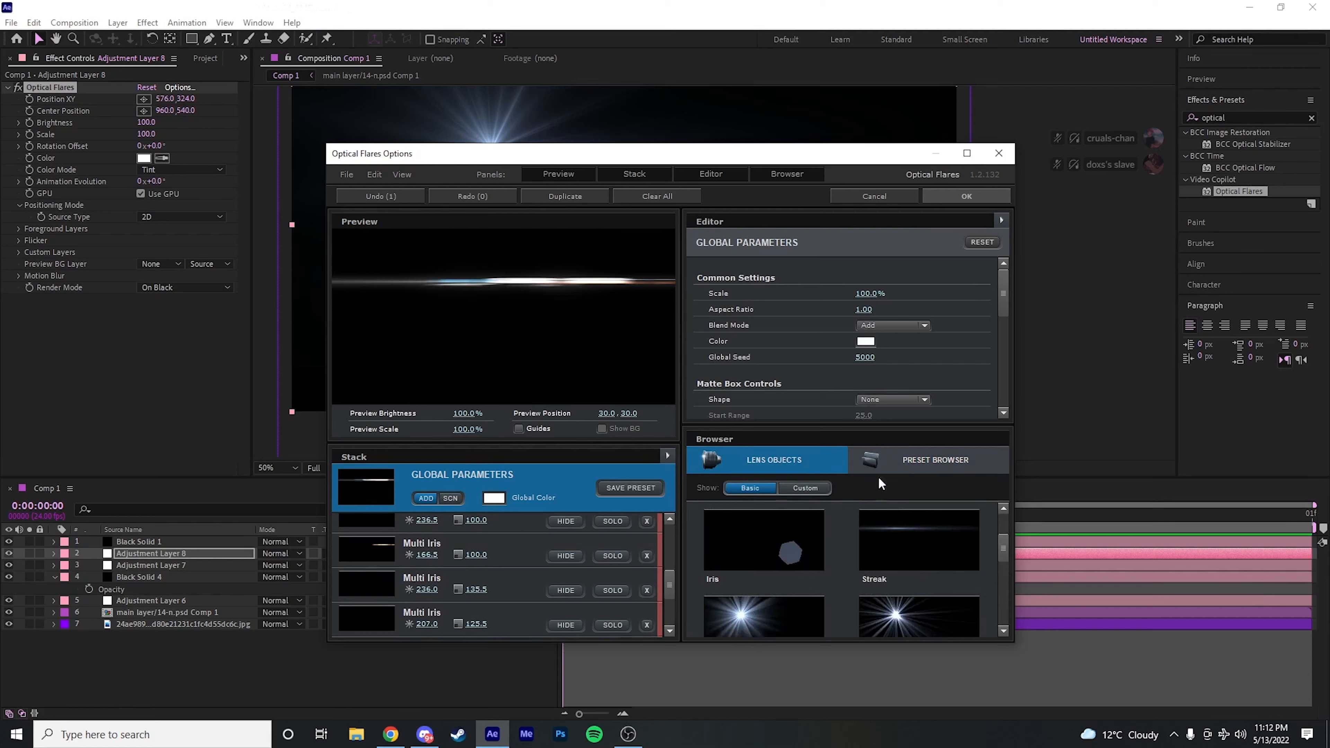
click(893, 461)
click(727, 481)
click(759, 464)
scroll(840, 517, down, 2)
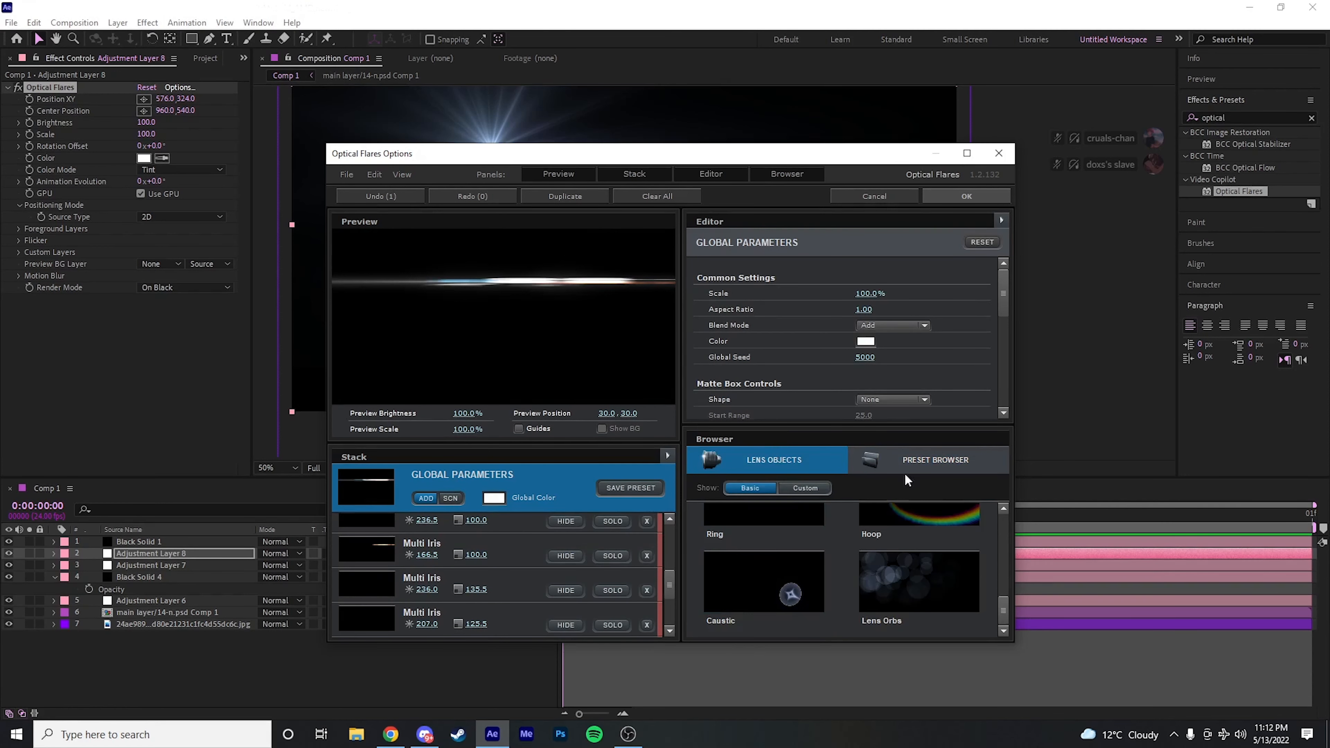
click(894, 468)
scroll(816, 560, down, 2)
click(799, 583)
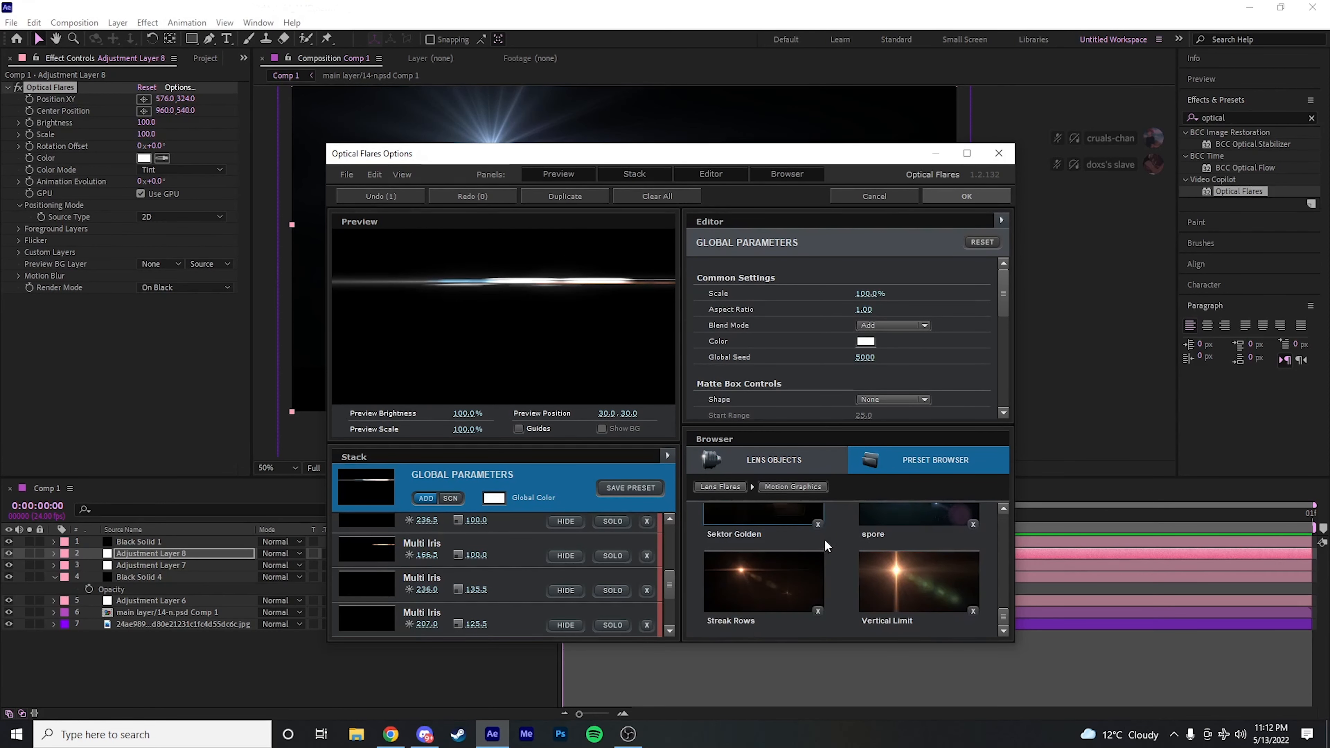
click(822, 461)
click(904, 464)
scroll(899, 571, up, 10)
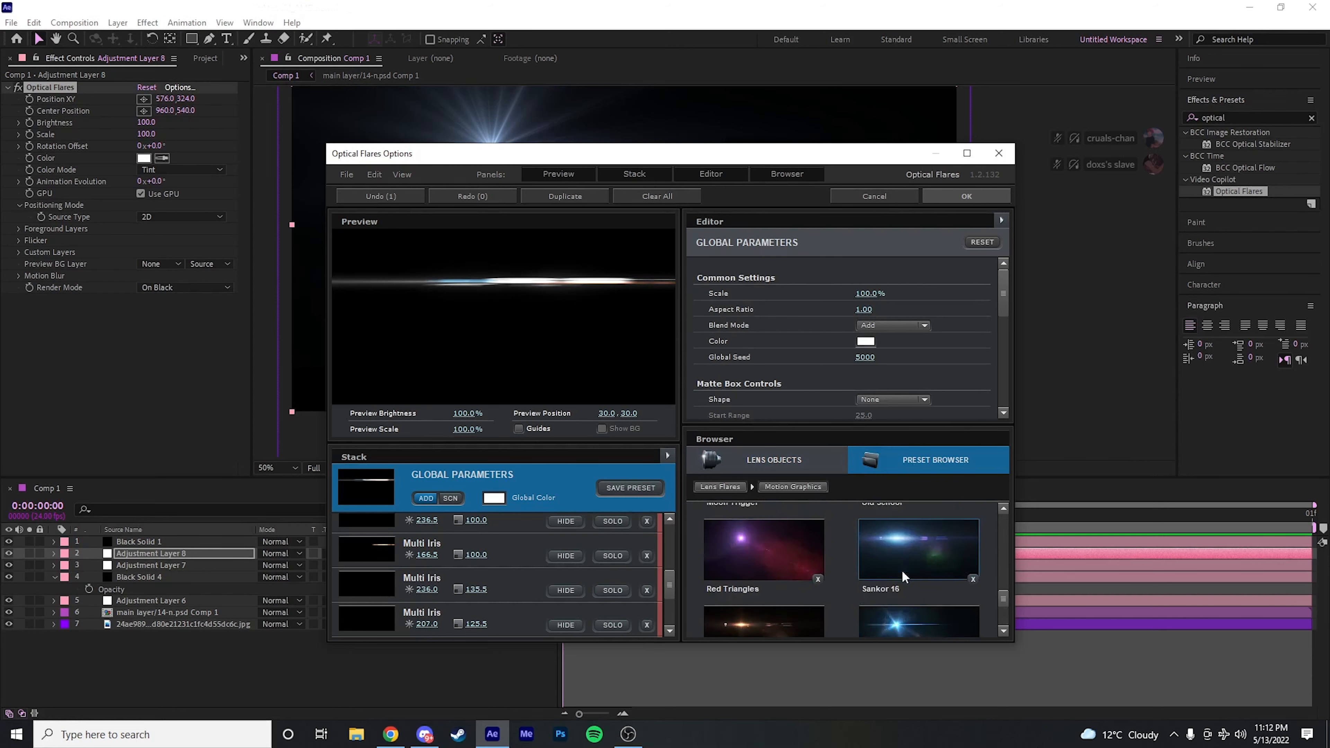
click(770, 547)
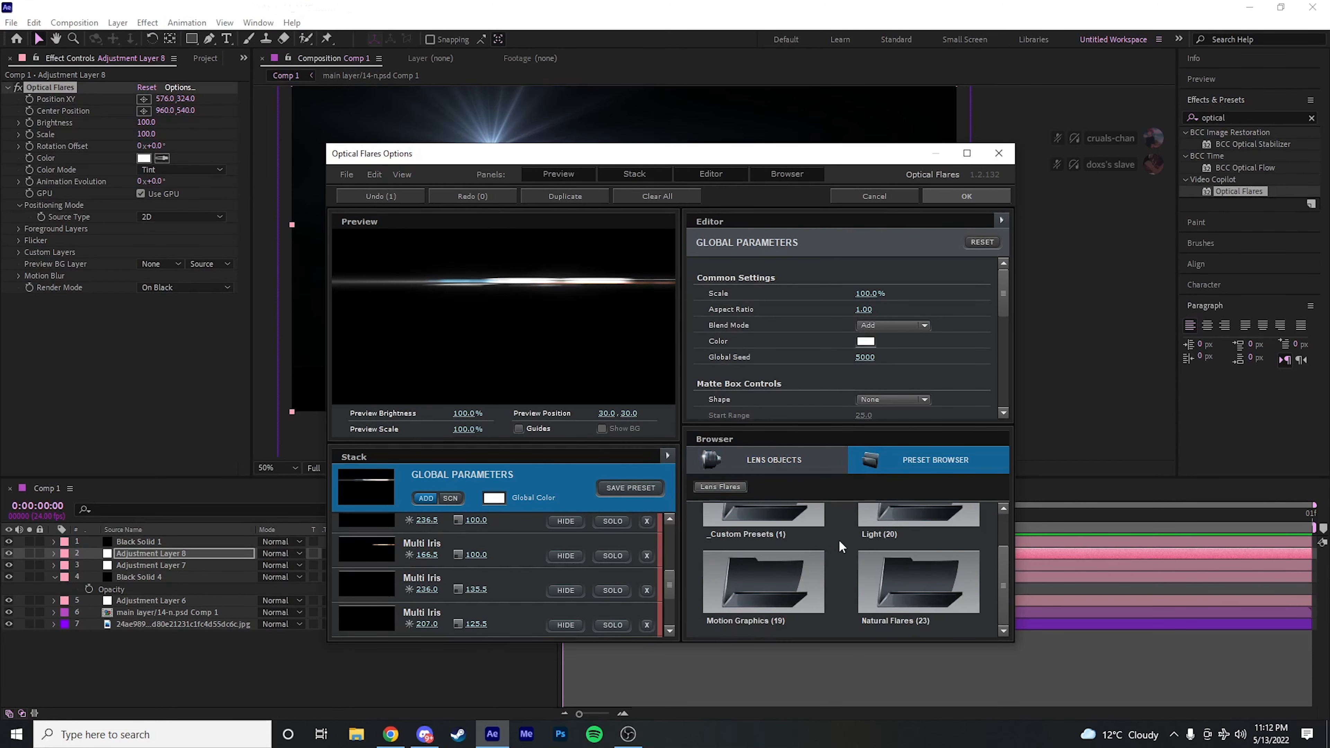
scroll(880, 550, up, 2)
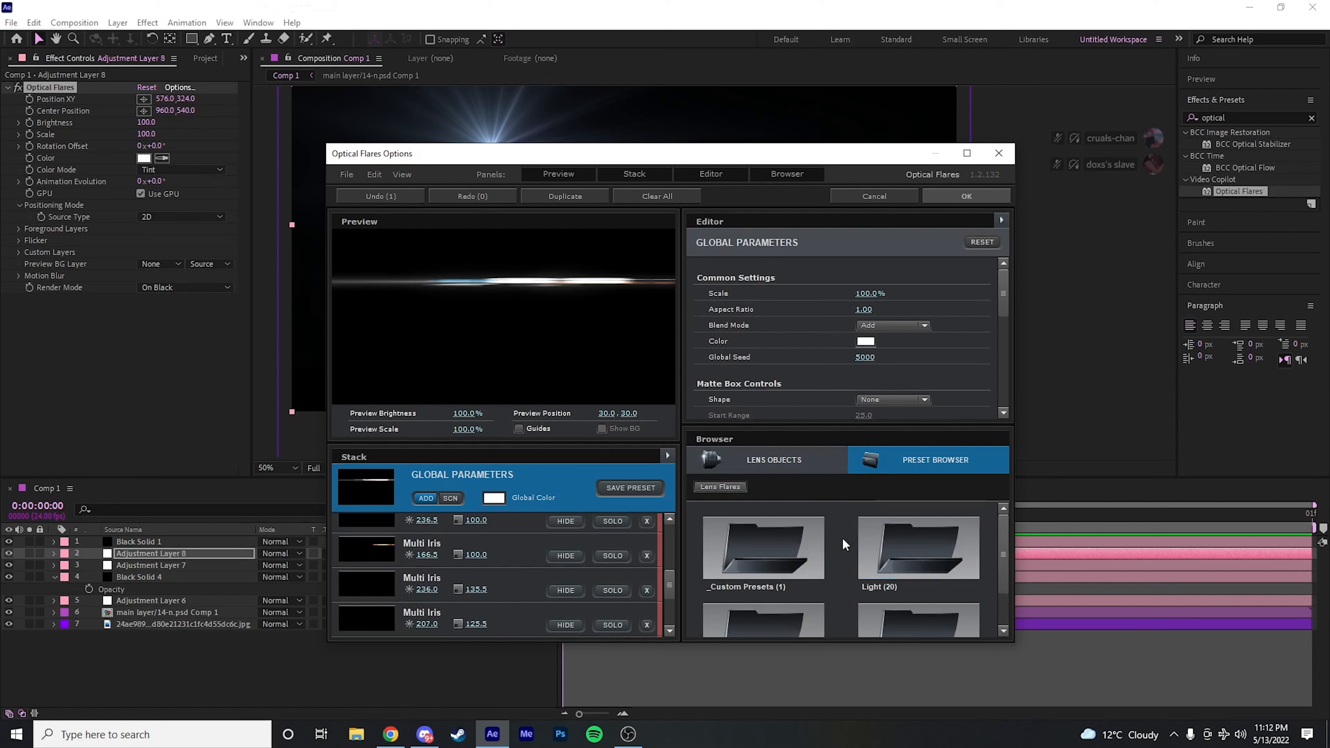
click(838, 534)
Step: Accept the Screen Glare flare and set Adjustment Layer 8's Optical Flares render mode to Over Original
click(968, 197)
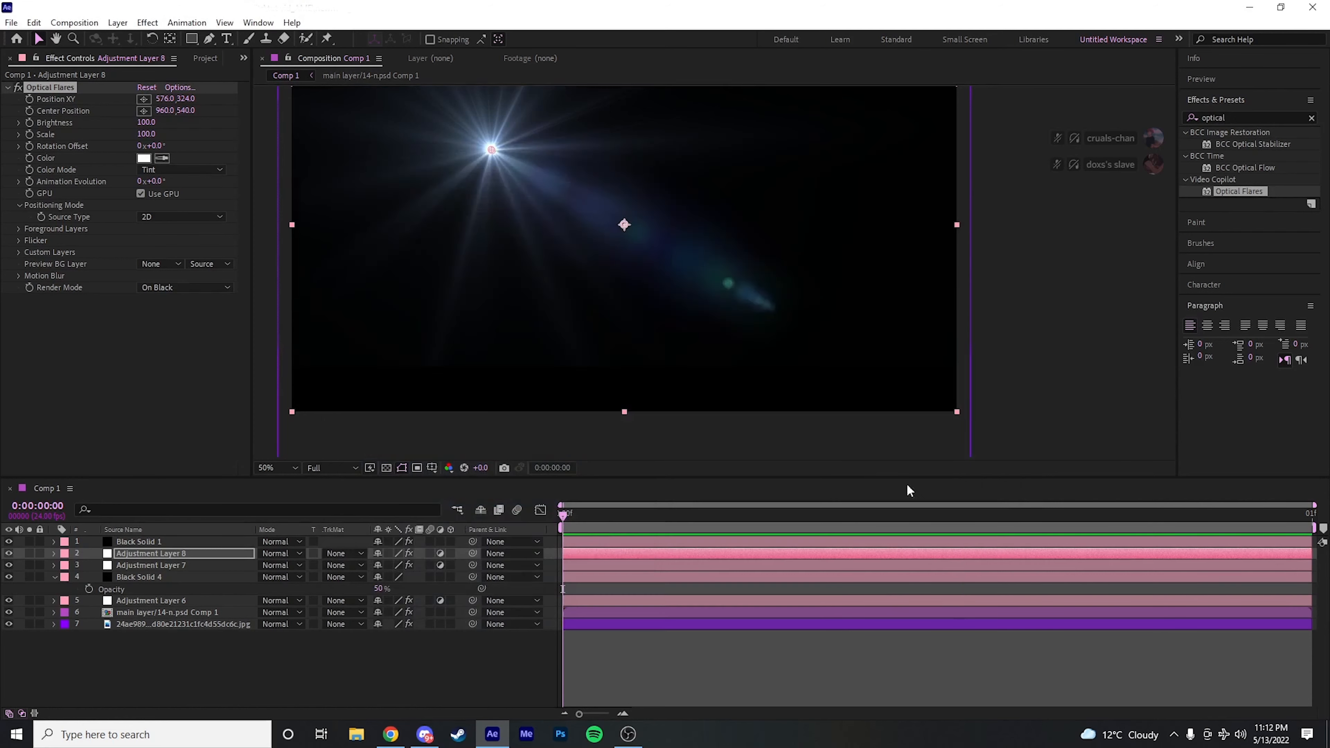
click(760, 614)
scroll(501, 316, down, 2)
click(645, 555)
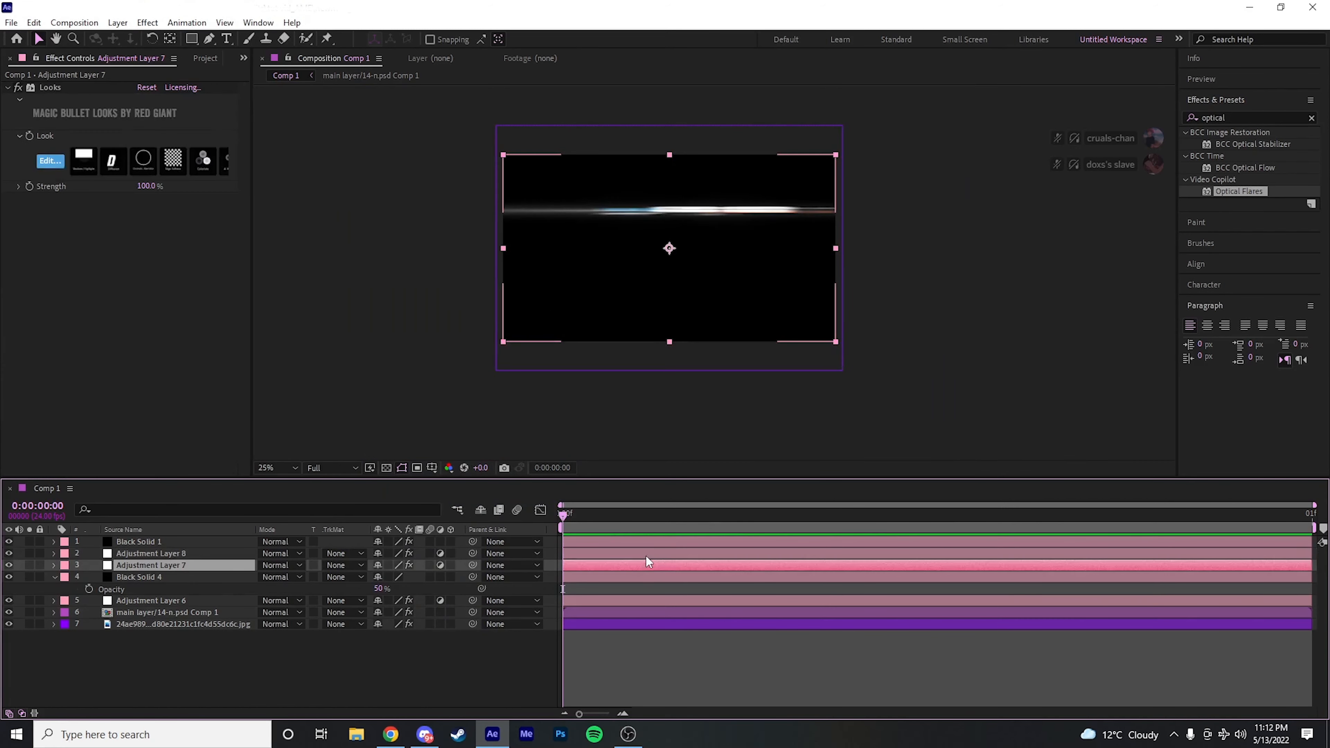
click(184, 288)
click(68, 311)
click(183, 291)
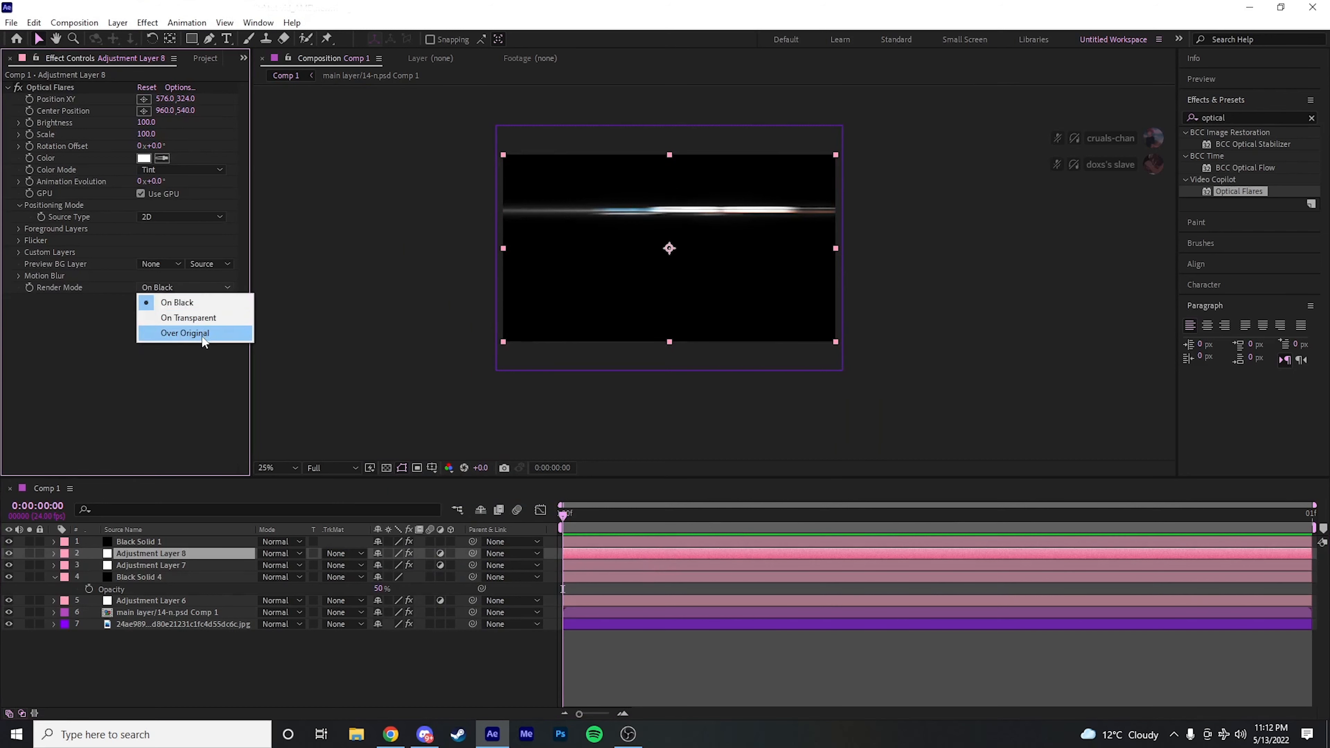
click(173, 333)
Step: Try placing the flare's position beyond the frame's right edge at about 2963, 340 and its center position at about 1144, 692
click(143, 98)
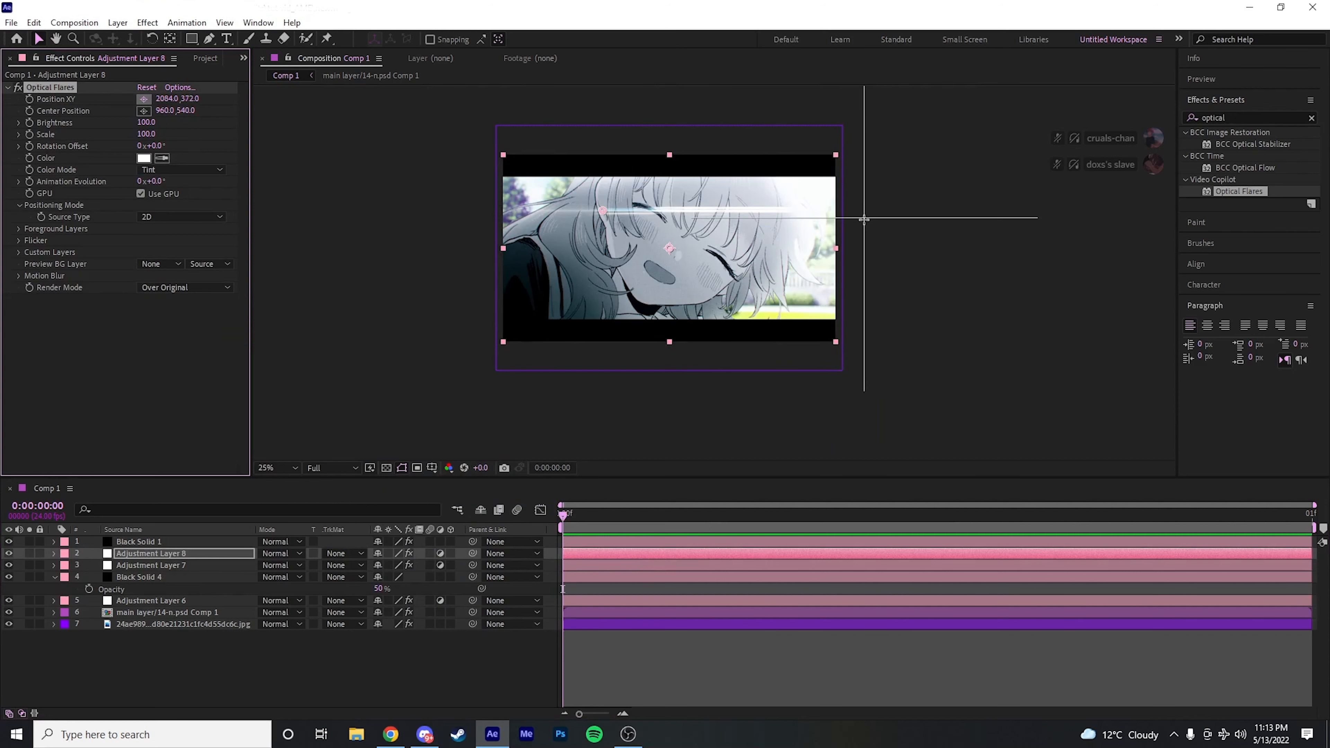
click(863, 220)
click(145, 112)
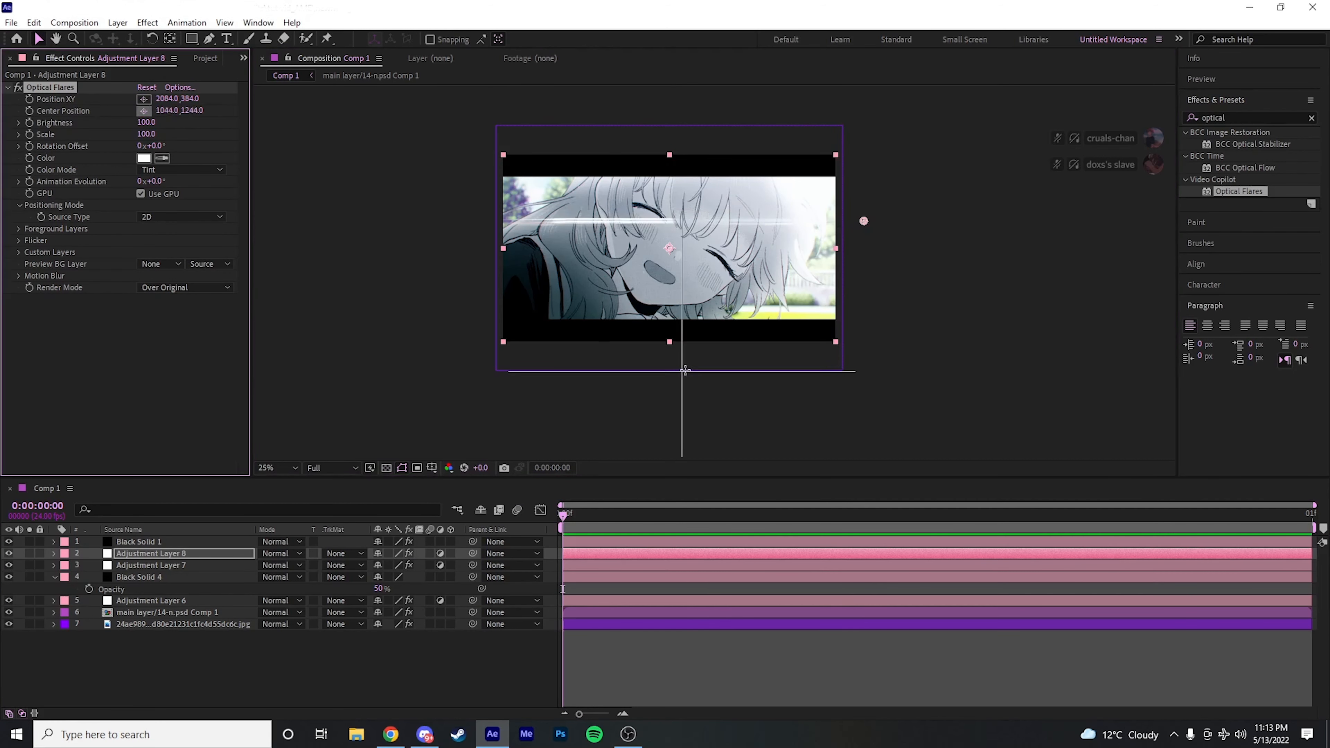
click(695, 346)
mouse_move(160, 100)
mouse_down()
mouse_move(280, 102)
mouse_move(84, 146)
mouse_up()
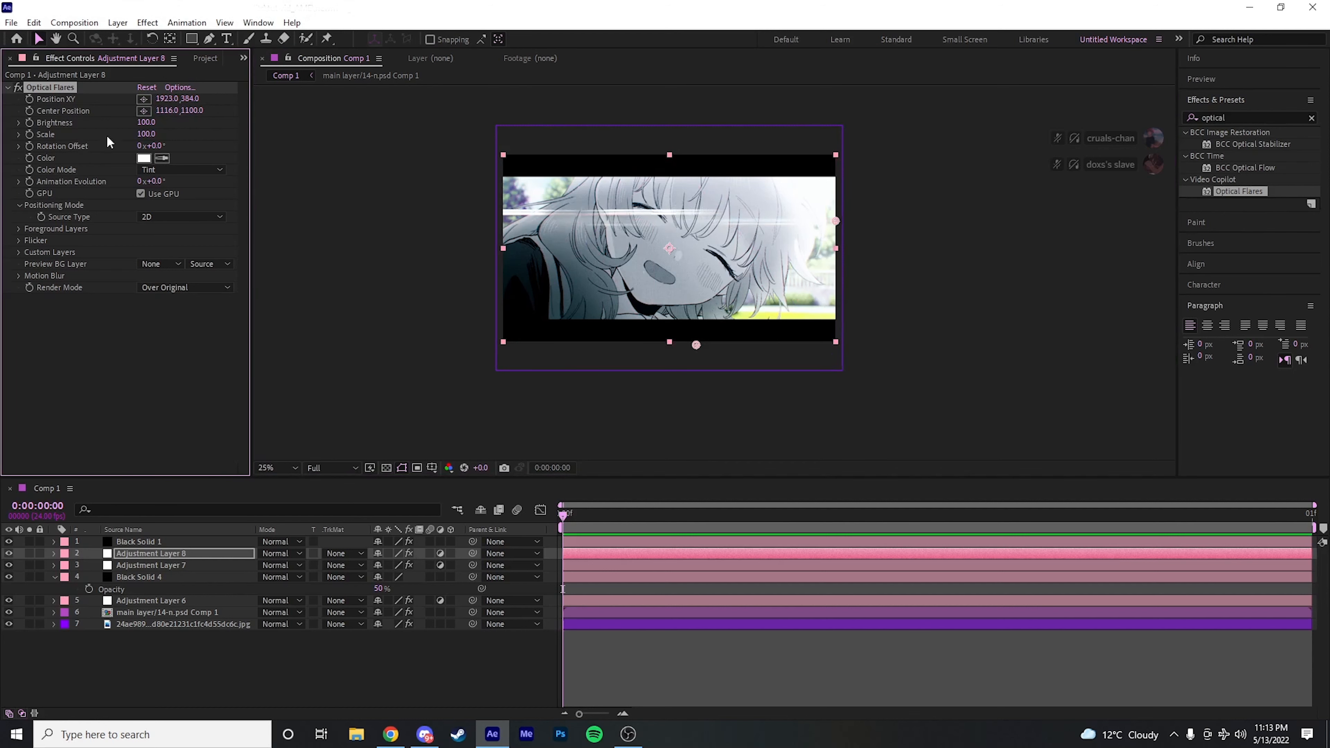
mouse_move(836, 220)
mouse_down()
mouse_move(749, 241)
mouse_move(782, 211)
mouse_up()
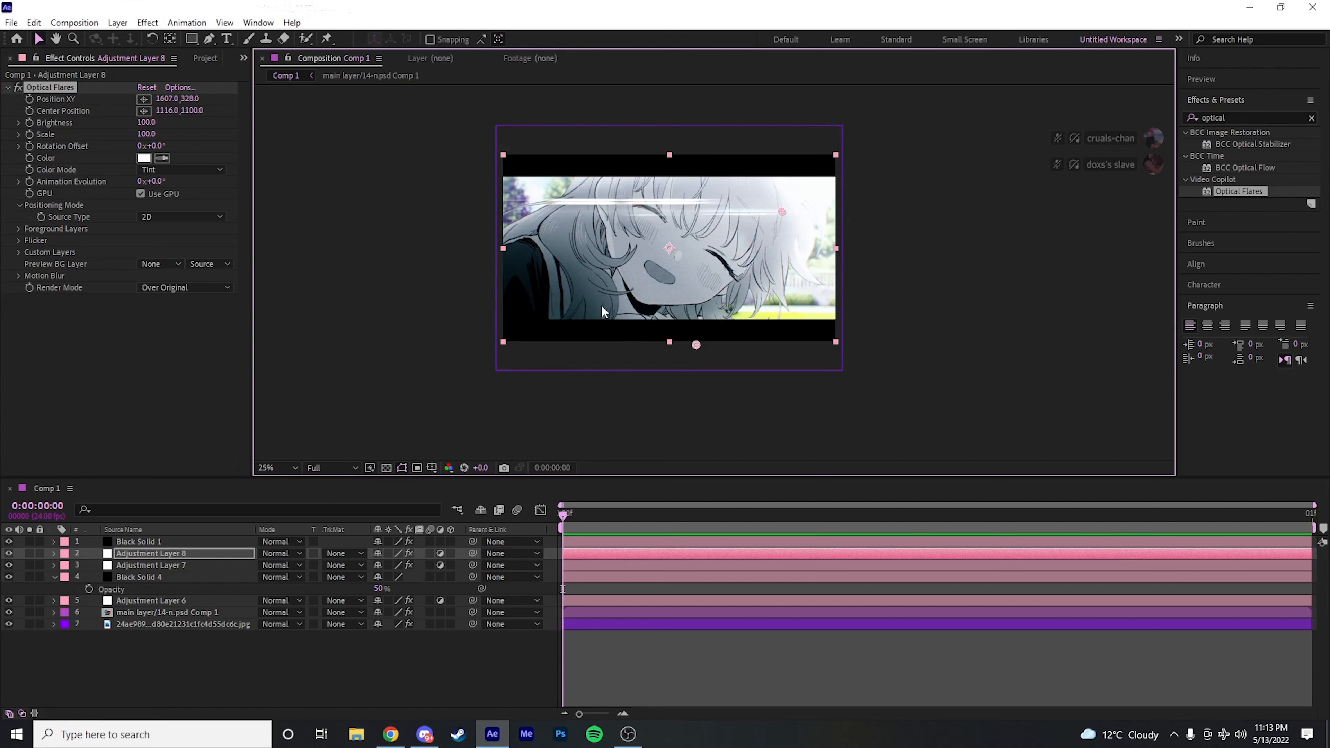
drag(604, 323, 732, 329)
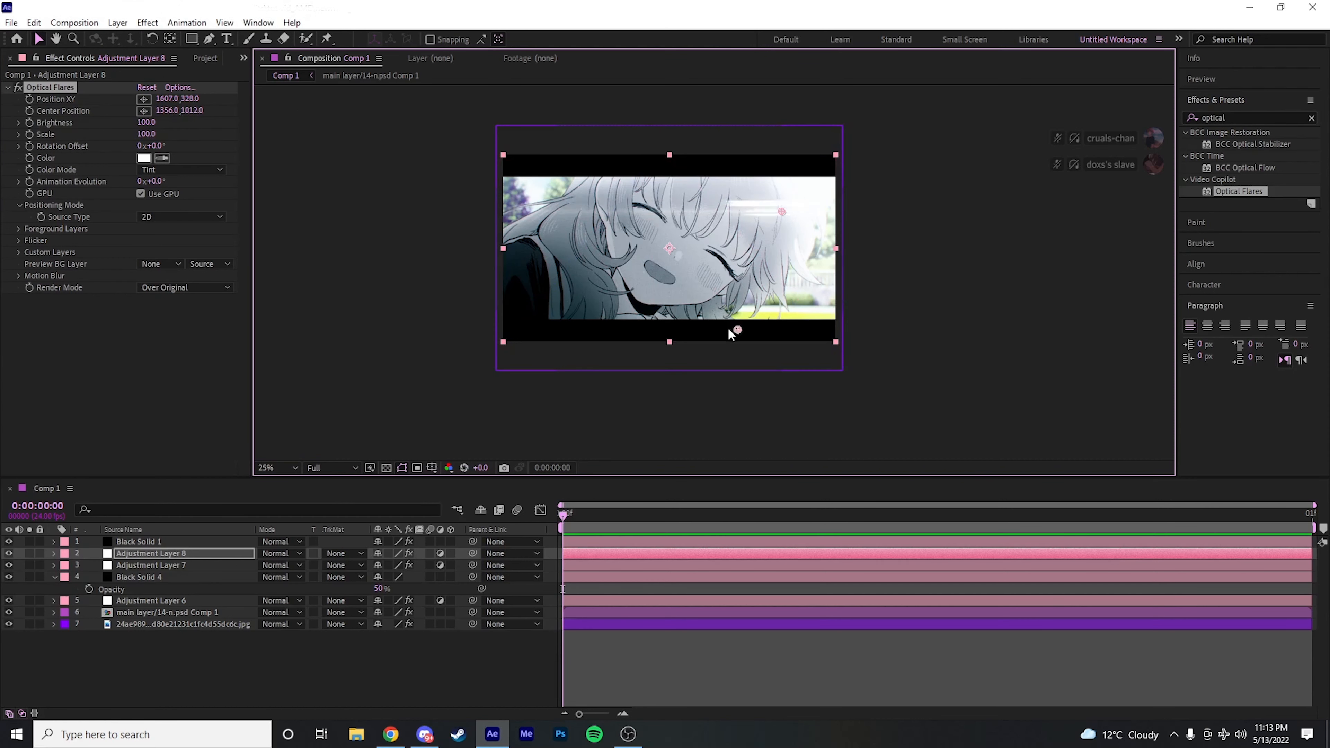
drag(782, 208, 848, 226)
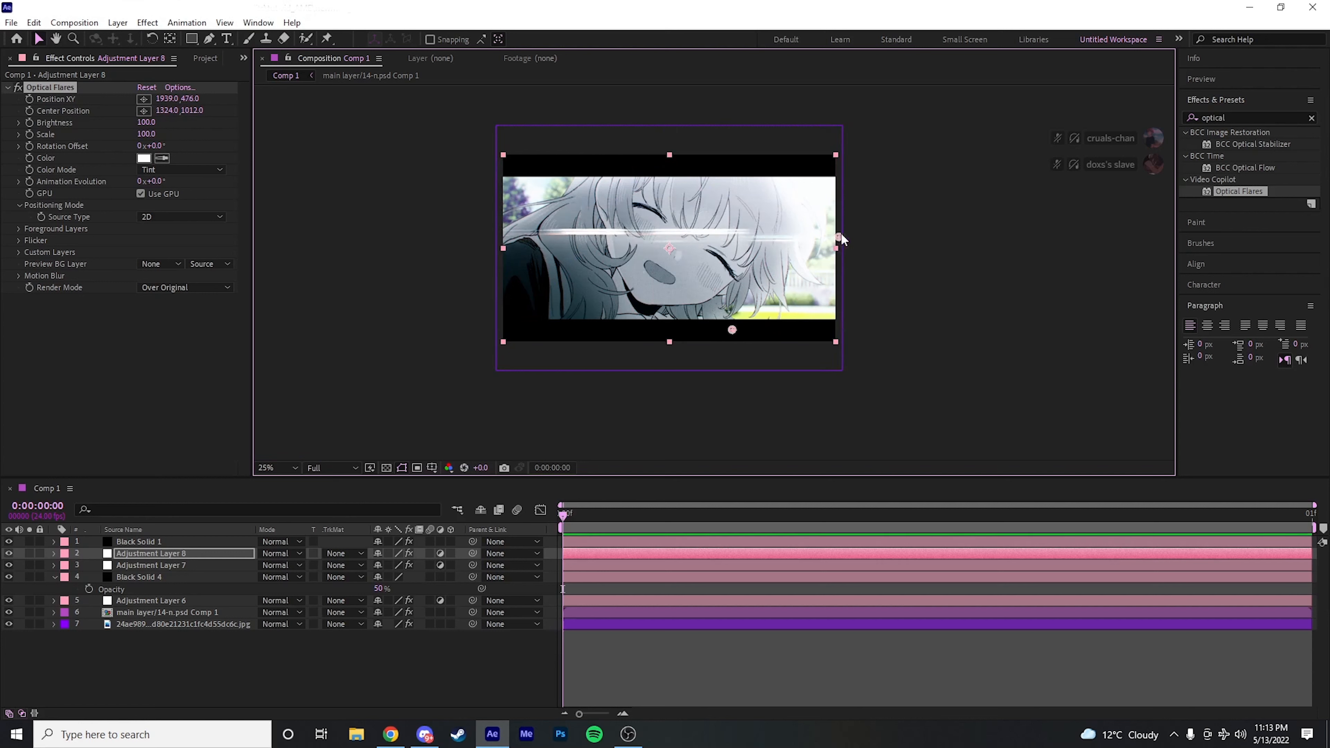
drag(731, 329, 706, 283)
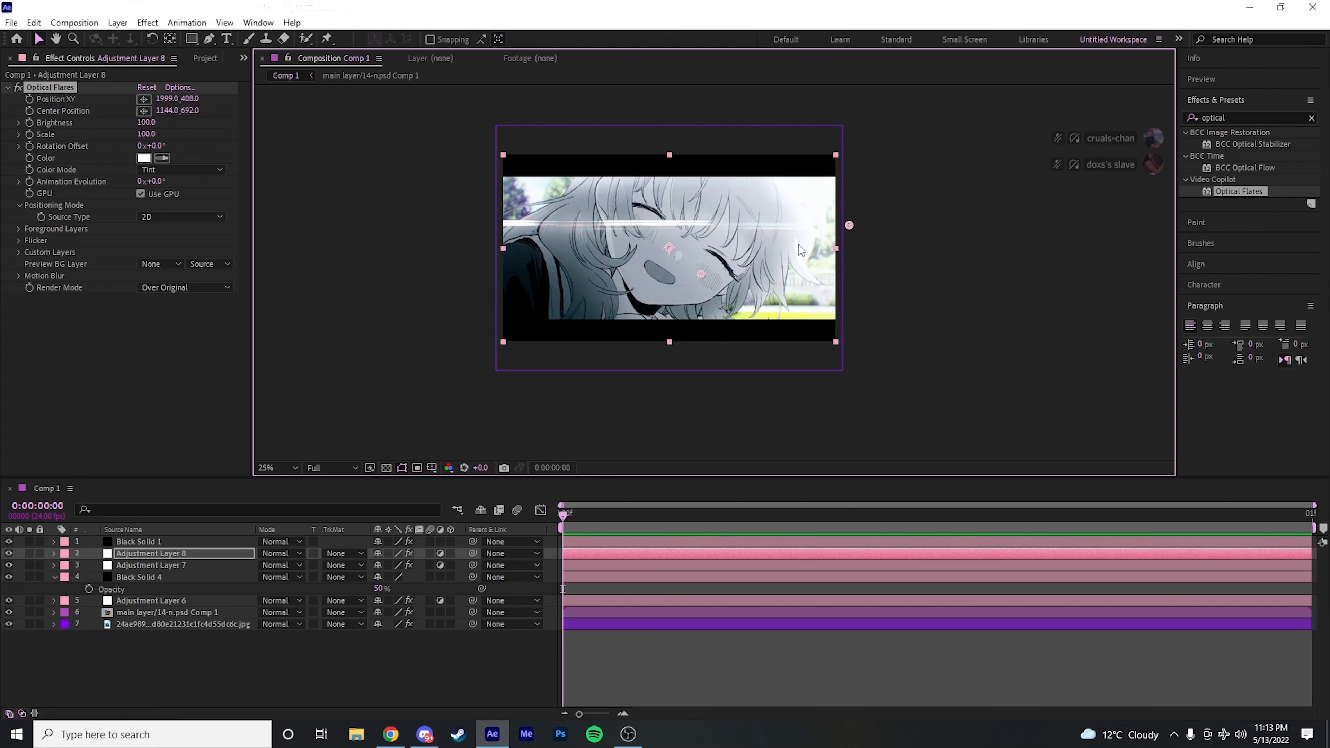
drag(856, 225, 1015, 213)
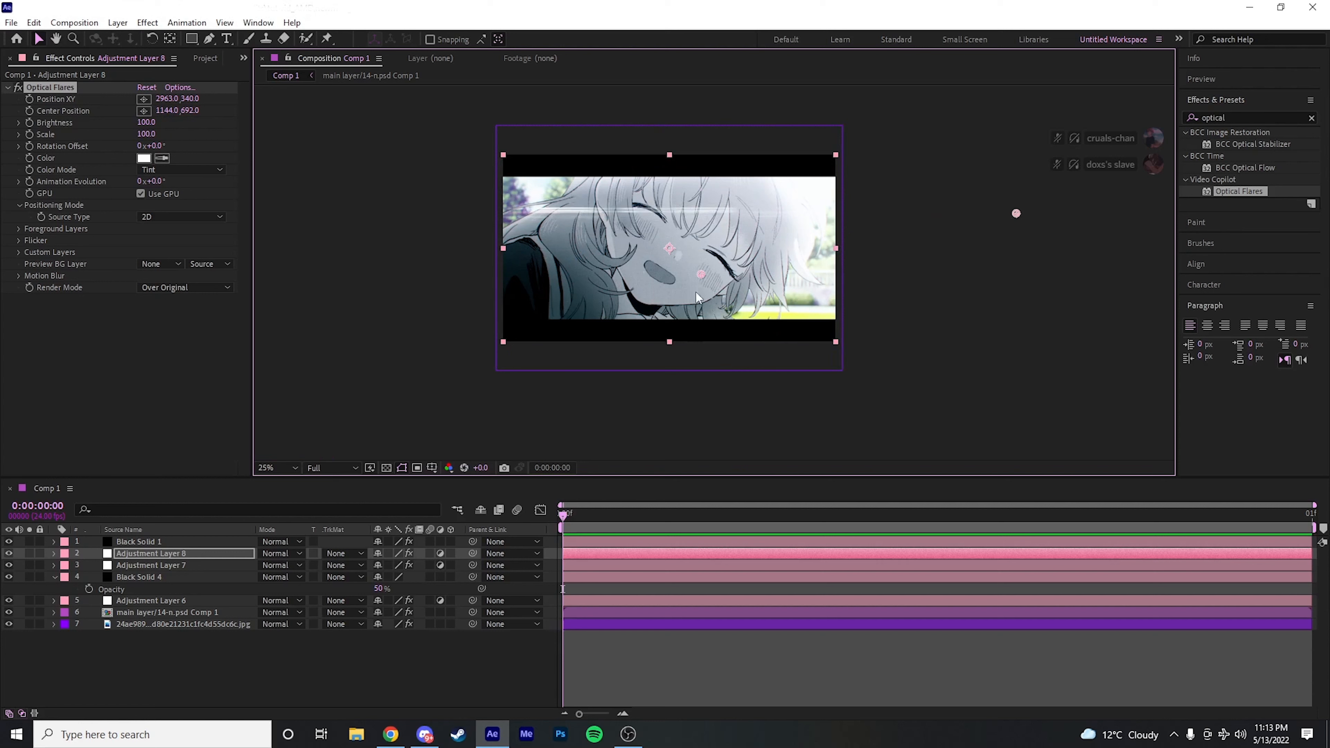
Step: Reposition the flare to about 2368, 380 and its center position below the frame to about 1668, 1384
drag(686, 313, 686, 314)
drag(168, 99, 6, 269)
mouse_move(932, 214)
mouse_down()
mouse_move(356, 222)
mouse_move(466, 178)
mouse_move(483, 221)
mouse_move(883, 240)
mouse_move(918, 201)
mouse_up()
drag(629, 320, 815, 386)
mouse_move(914, 211)
mouse_down()
mouse_move(912, 241)
mouse_move(911, 218)
mouse_up()
mouse_move(817, 385)
mouse_down()
mouse_move(787, 386)
mouse_move(843, 386)
mouse_move(779, 392)
mouse_move(793, 394)
mouse_up()
Step: Set the optical flare's brightness to 30 and its scale to 120
drag(144, 125, 142, 124)
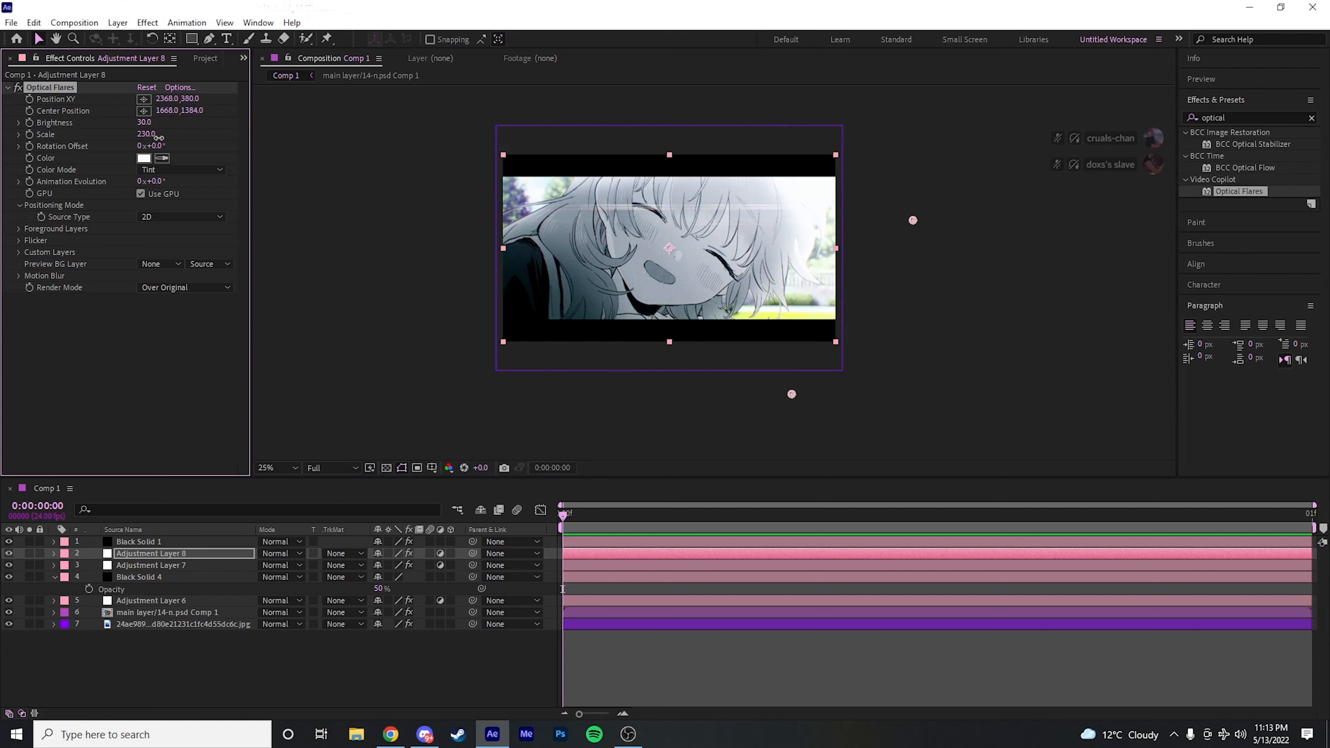
drag(159, 137, 157, 144)
click(300, 229)
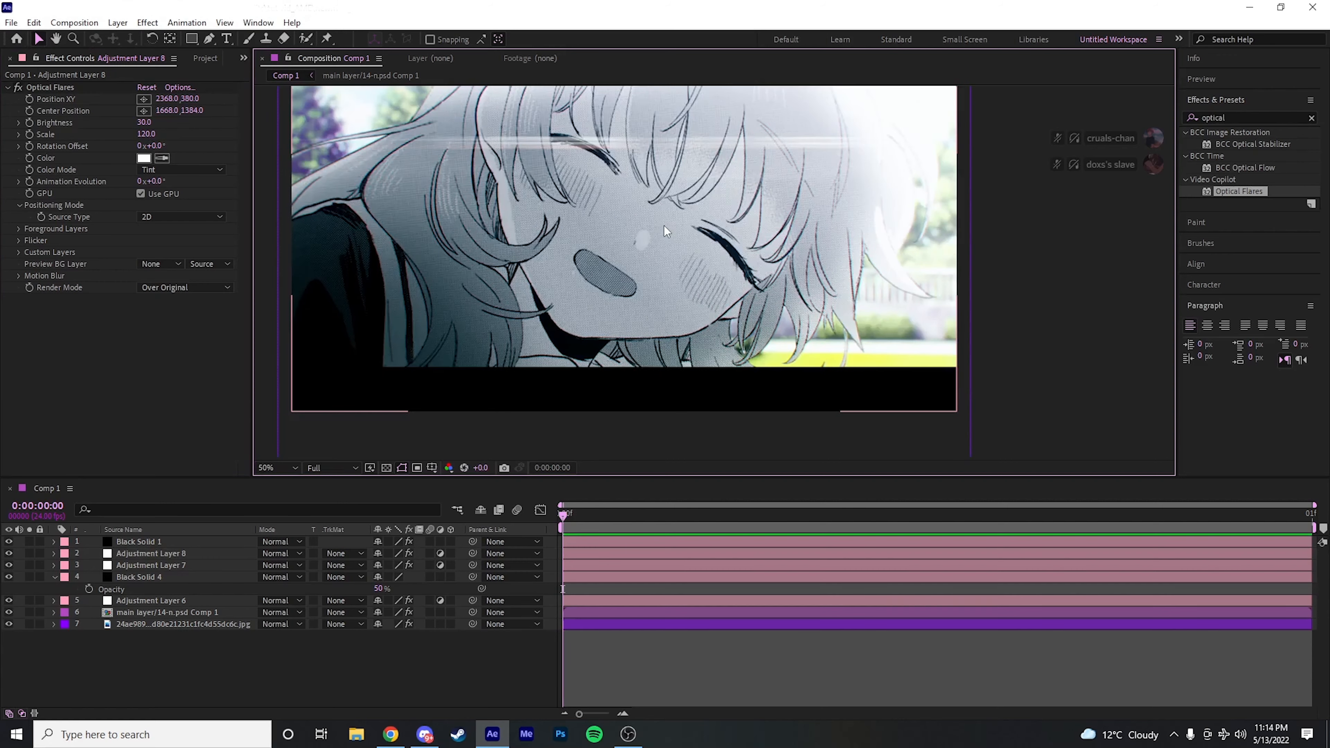
scroll(757, 242, up, 1)
scroll(721, 193, down, 1)
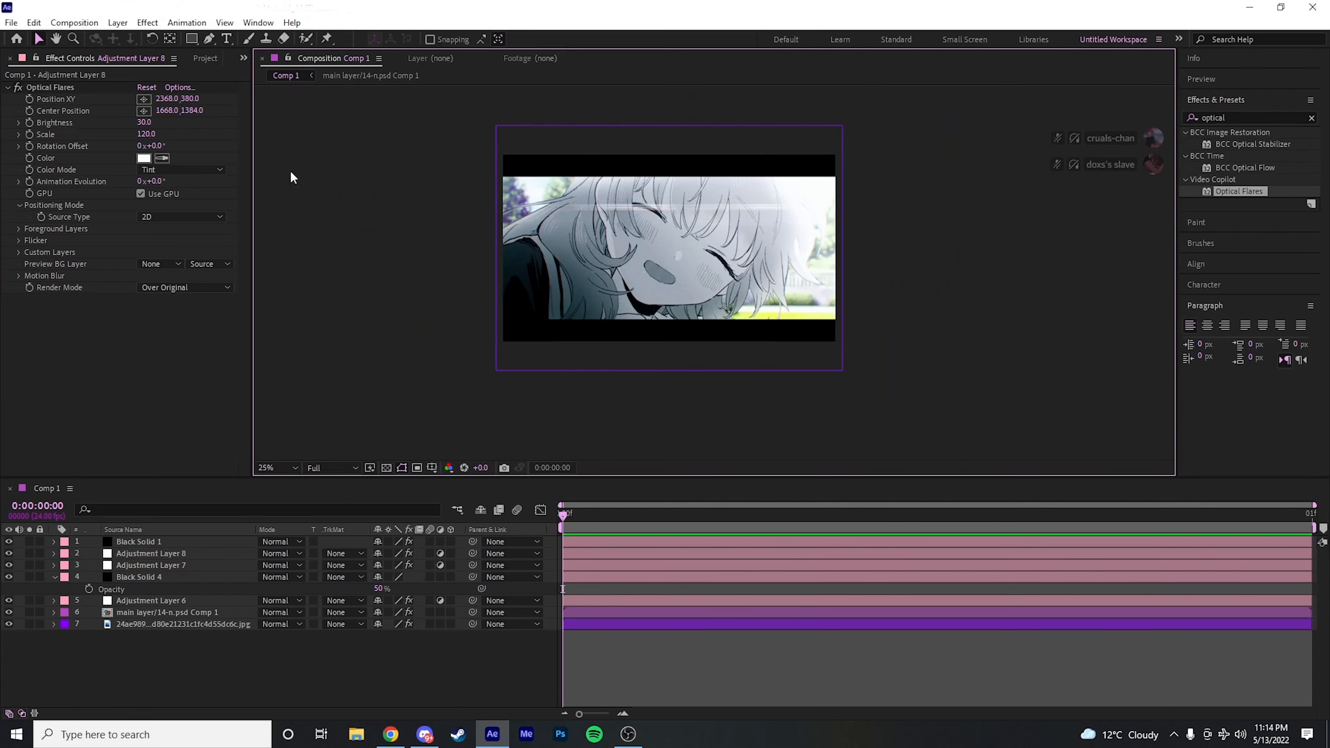
Step: Duplicate the Optical Flares effect and place the copy at about 2316, 632 with its center position at about 1108, 1020
click(71, 89)
key(ctrl+d)
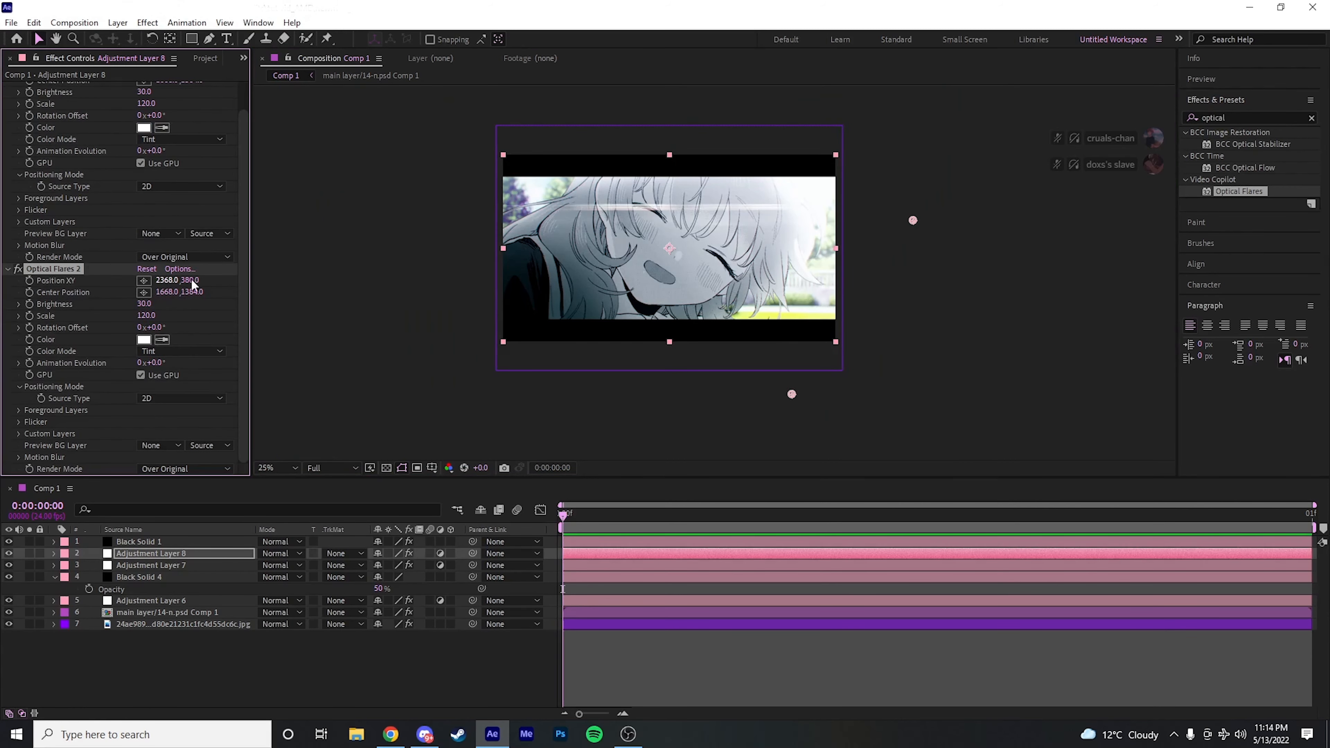
drag(912, 221, 904, 264)
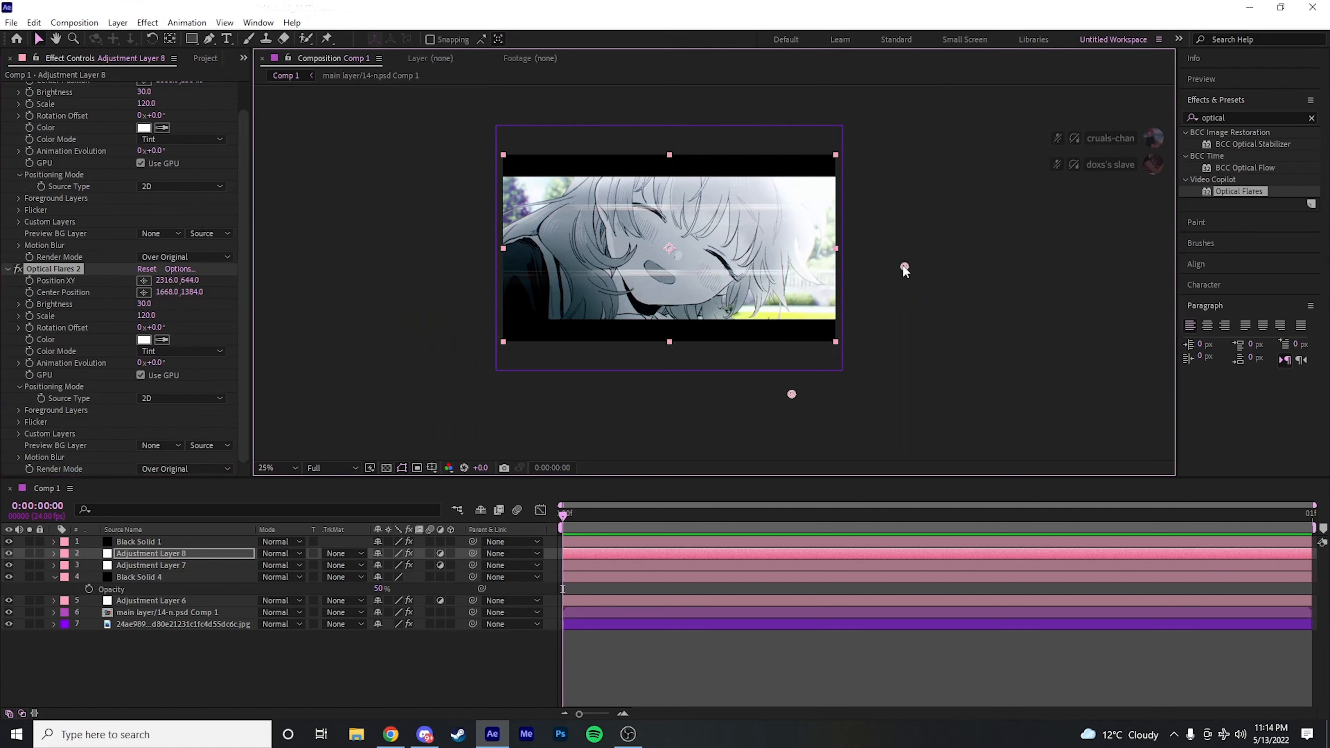
drag(793, 394, 699, 332)
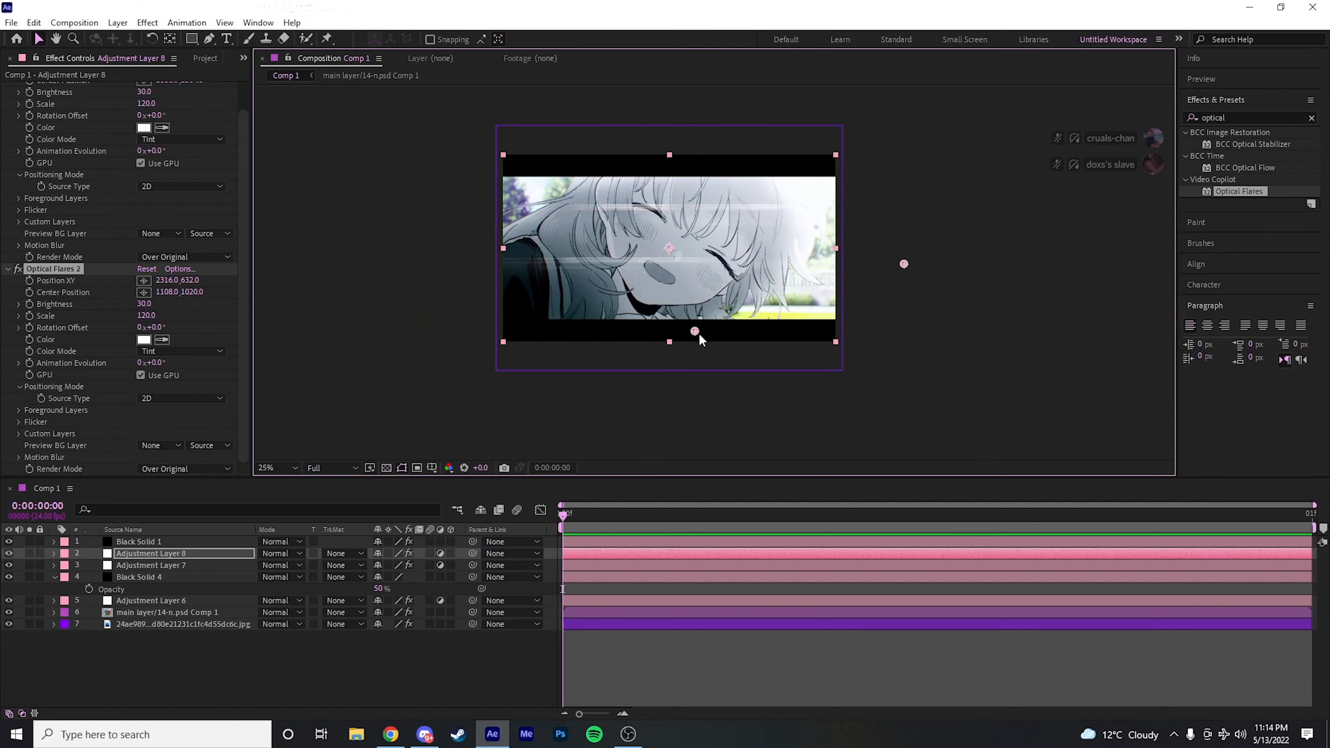
click(139, 305)
click(699, 342)
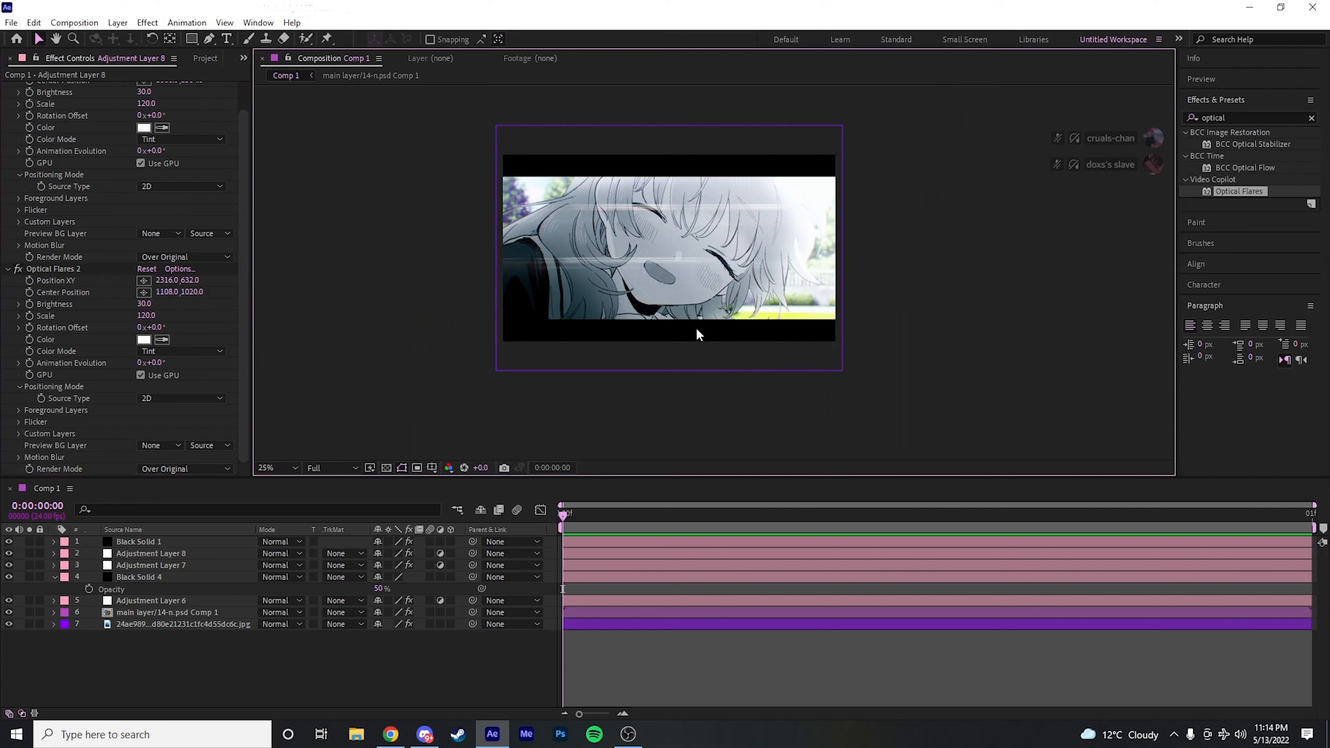
Step: Move the duplicate flare's center position to about 1940, 1200 and its position near the frame's left edge to about 124, 504
click(52, 269)
drag(696, 333, 924, 346)
drag(838, 363, 838, 363)
drag(906, 258, 668, 277)
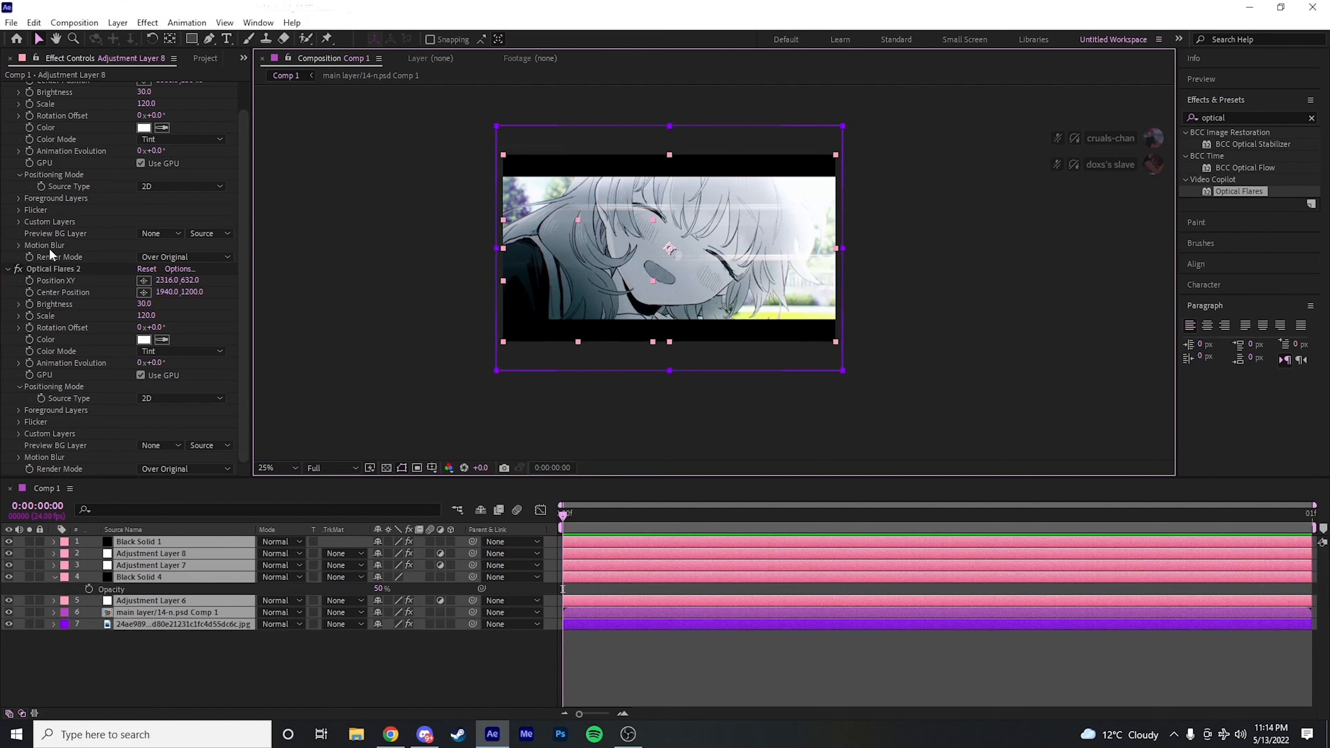
click(62, 268)
drag(901, 267, 526, 241)
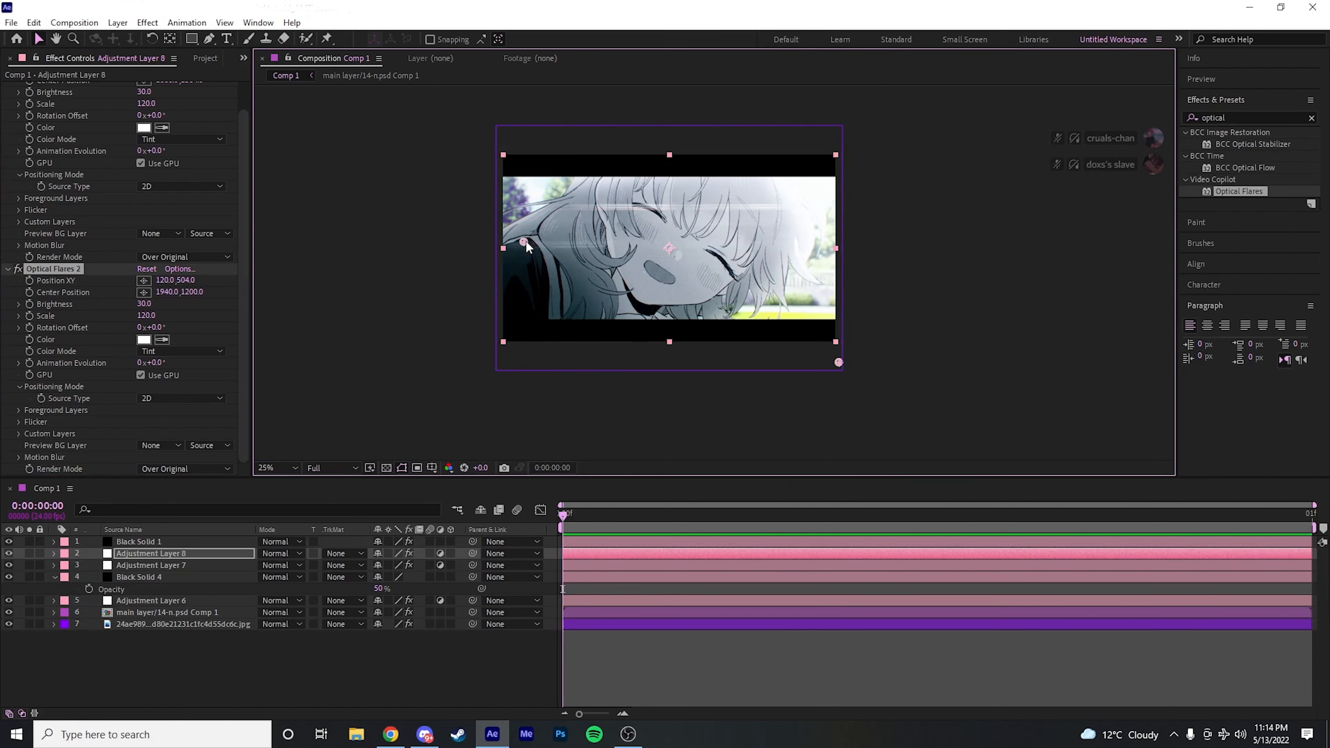
click(859, 427)
scroll(707, 274, up, 2)
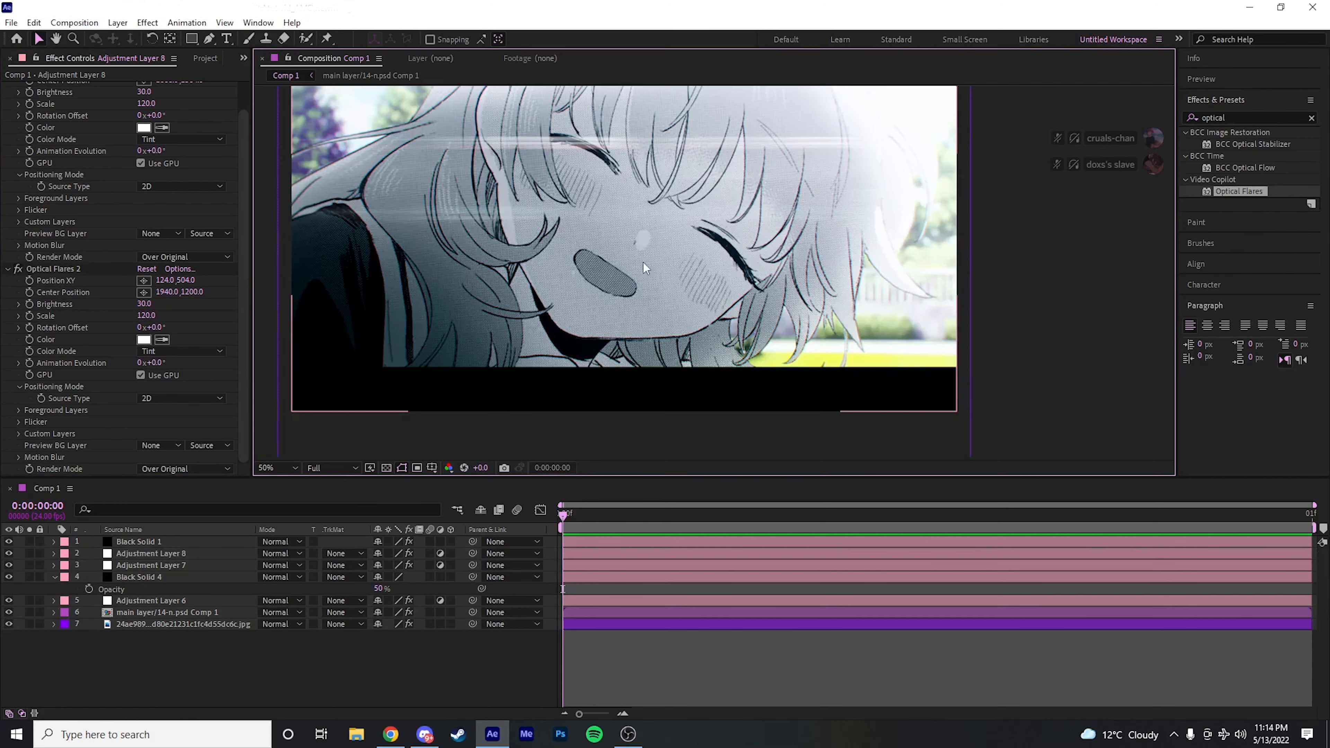
scroll(644, 261, down, 2)
scroll(605, 360, up, 2)
scroll(605, 360, down, 2)
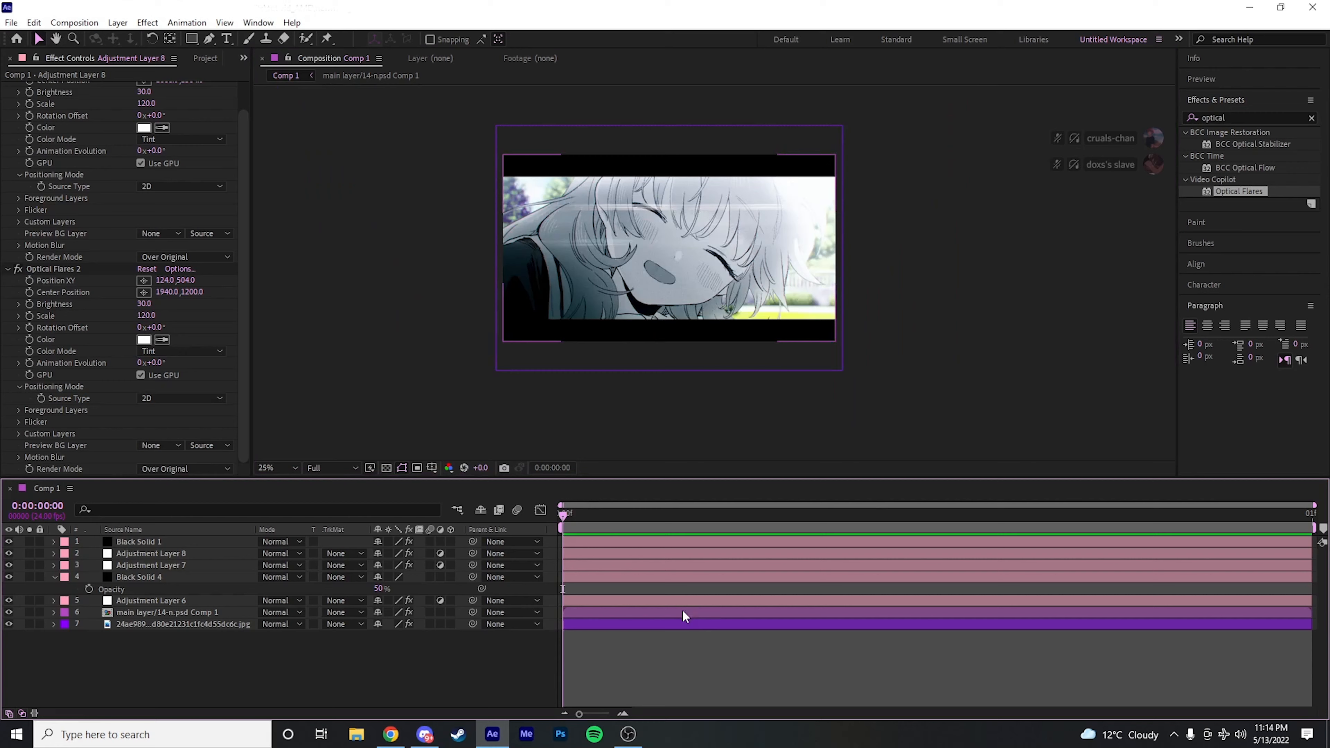
Step: Collapse the revealed layer properties and examine the two flare streaks over the character's hair and face, up close and in full frame
key(u)
scroll(728, 340, up, 2)
scroll(728, 349, down, 2)
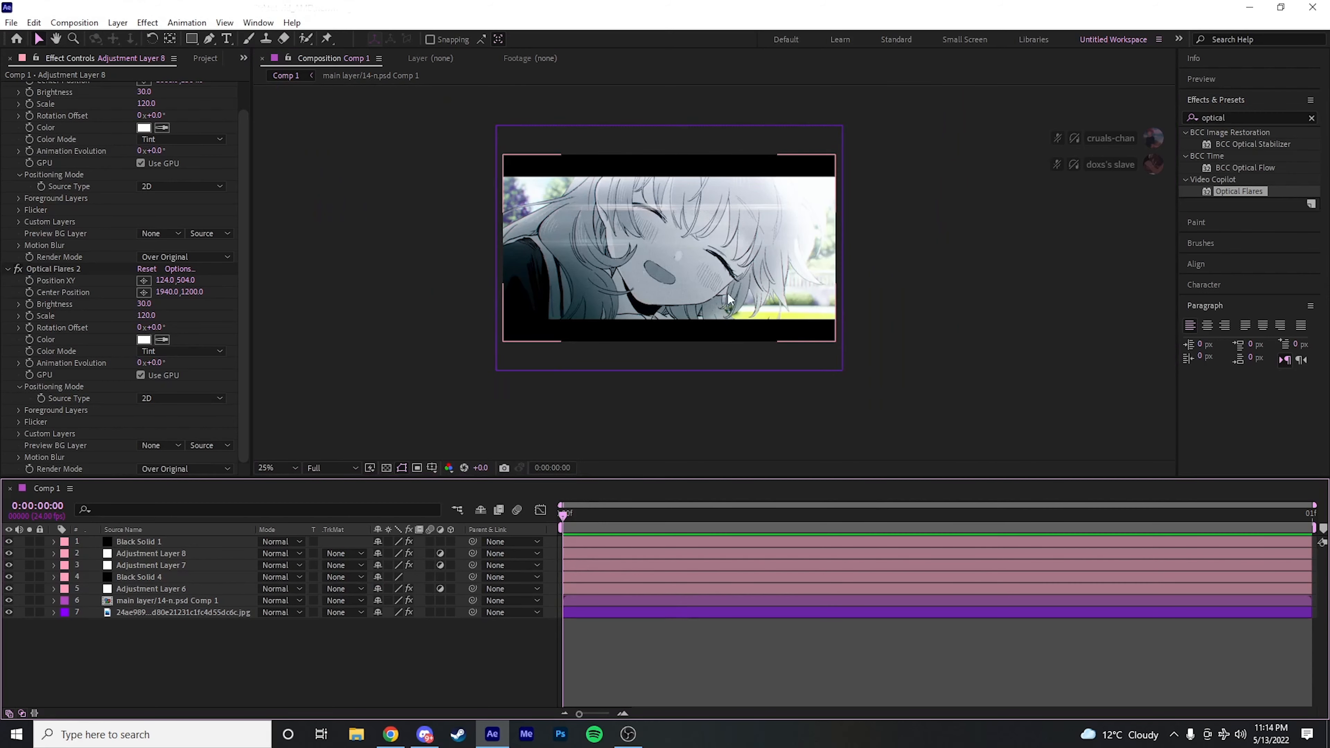
scroll(607, 240, up, 2)
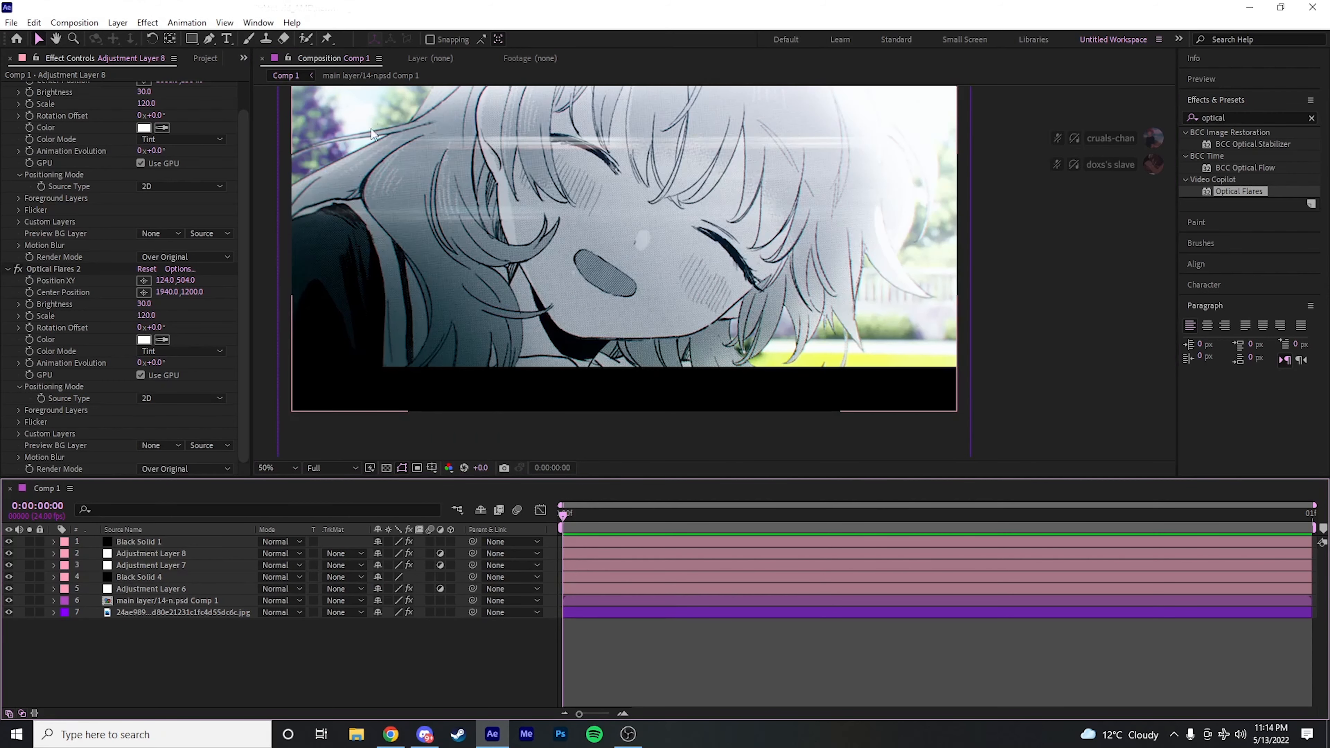
scroll(366, 176, up, 2)
scroll(523, 246, down, 2)
click(1261, 114)
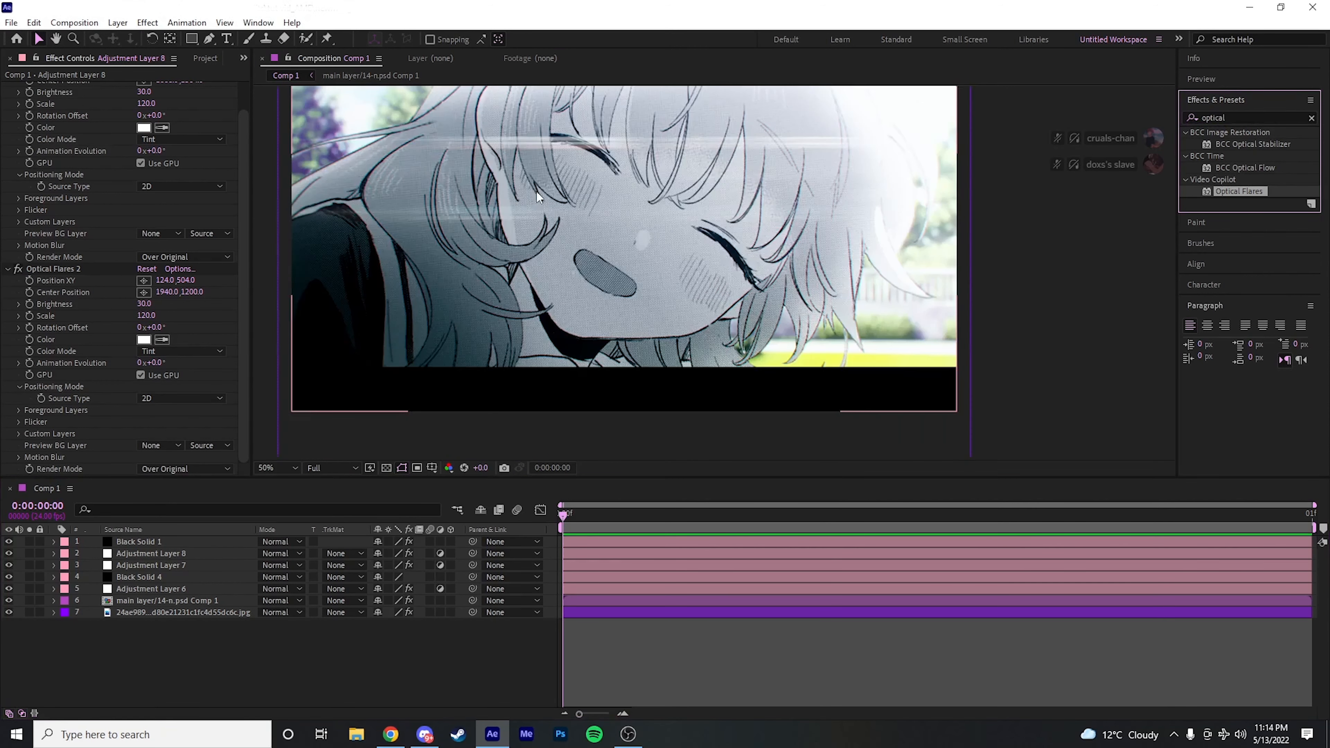
drag(525, 161, 793, 224)
scroll(628, 241, up, 2)
drag(615, 235, 774, 301)
drag(826, 207, 639, 220)
scroll(747, 261, down, 2)
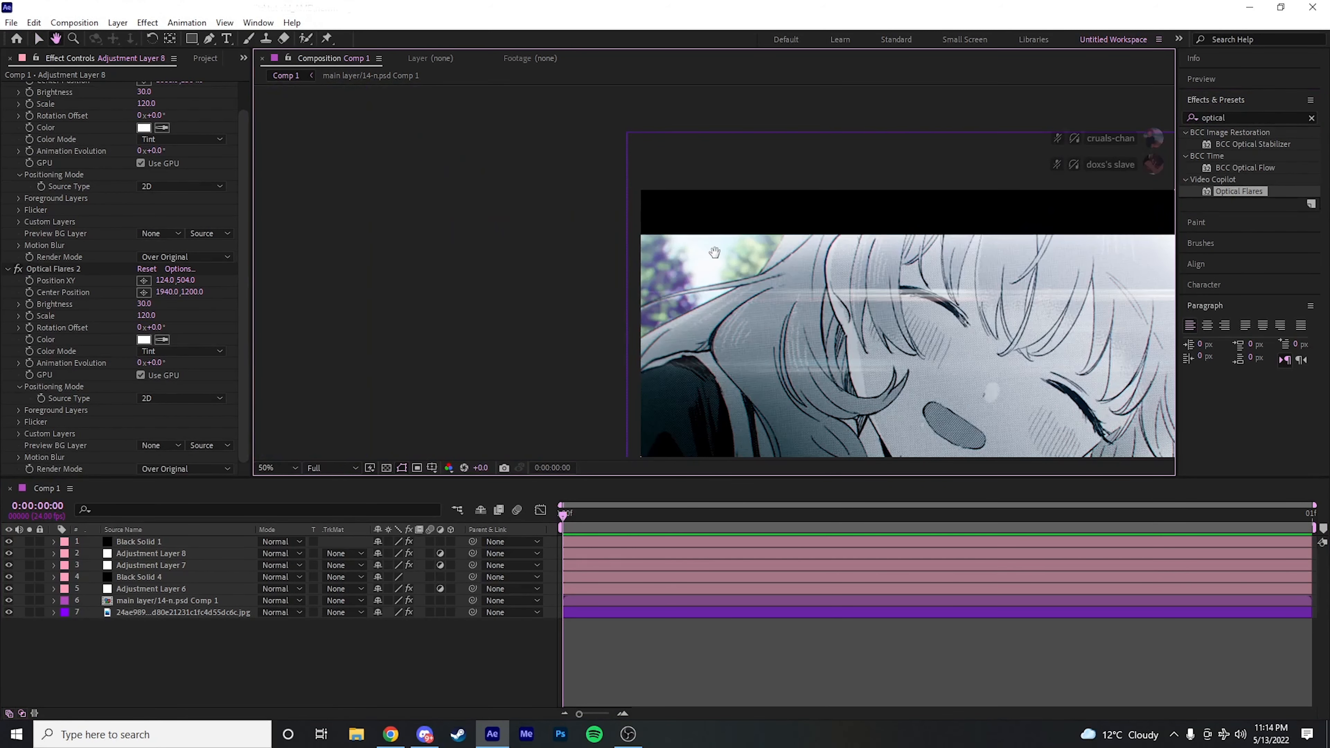
scroll(651, 288, down, 2)
scroll(809, 286, up, 2)
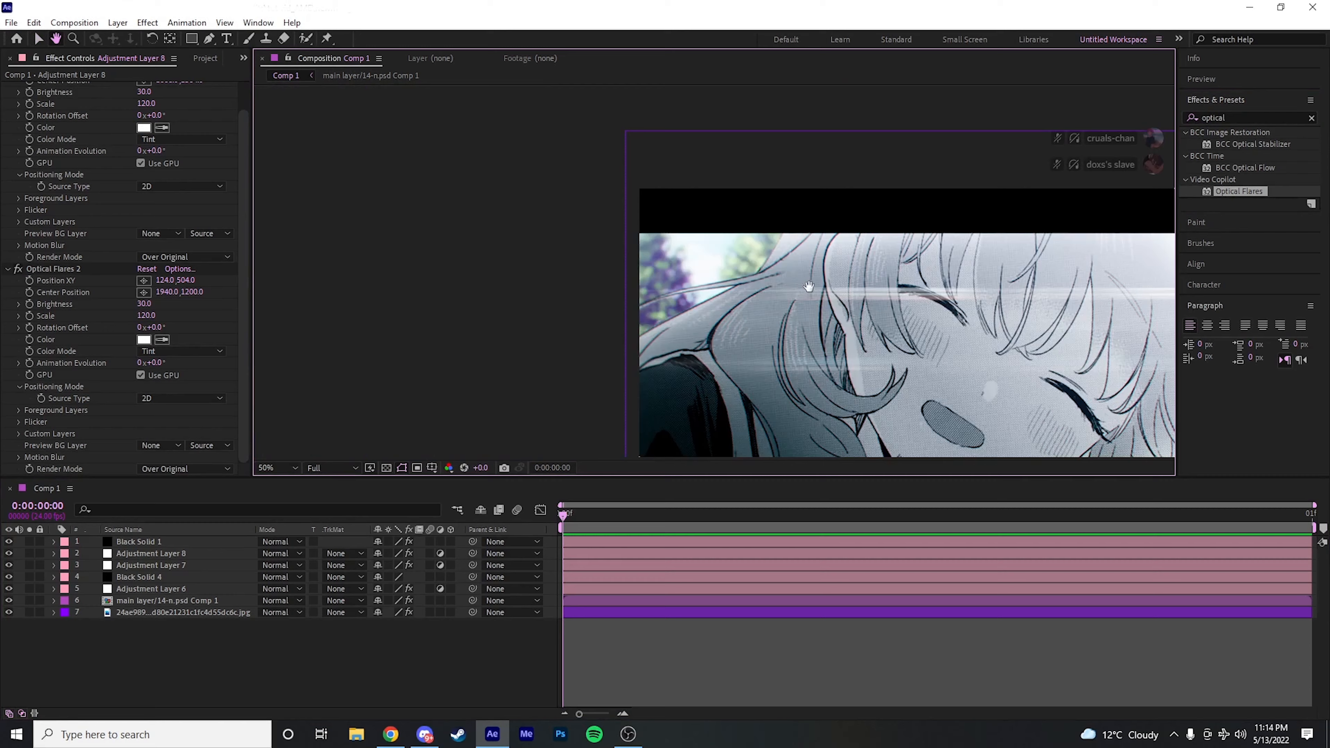
drag(976, 308, 776, 265)
scroll(713, 277, down, 2)
scroll(704, 251, up, 2)
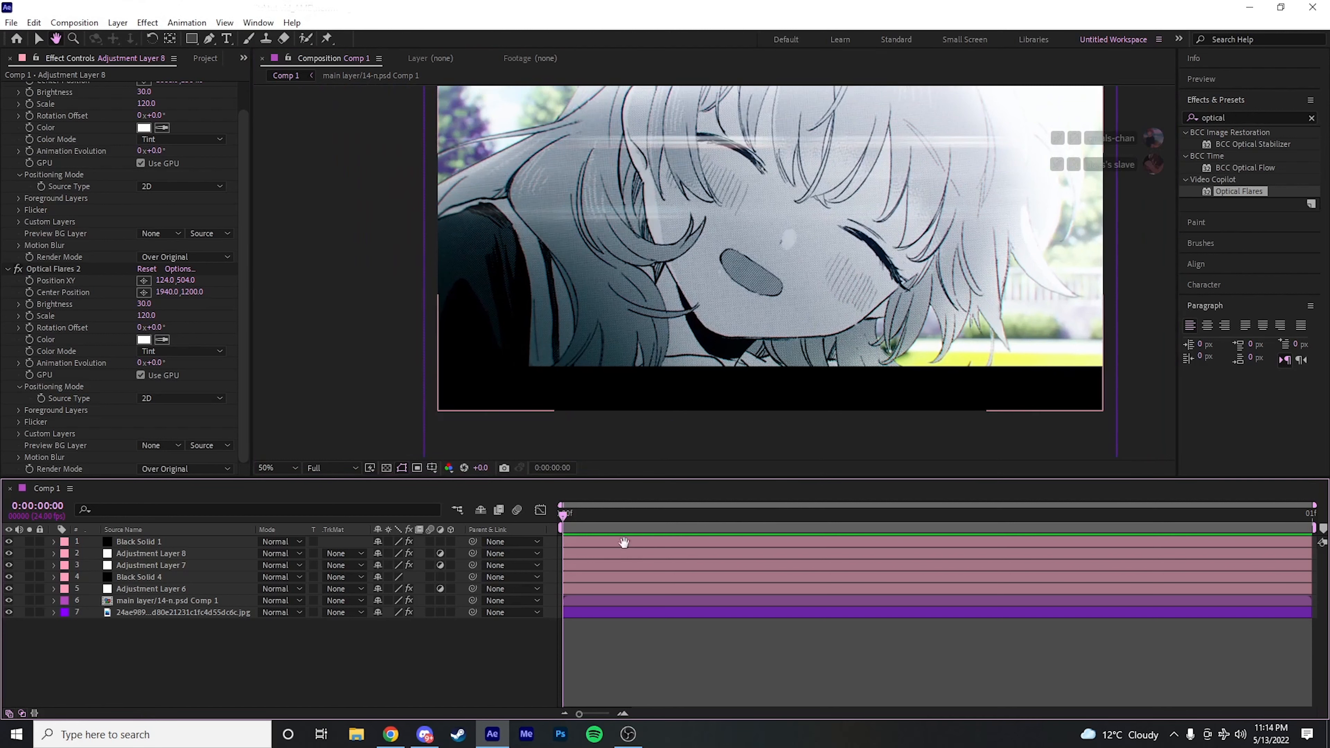
Step: Add a new adjustment layer above Adjustment Layer 8 and apply Camera Lens Blur to it
key(v)
click(583, 552)
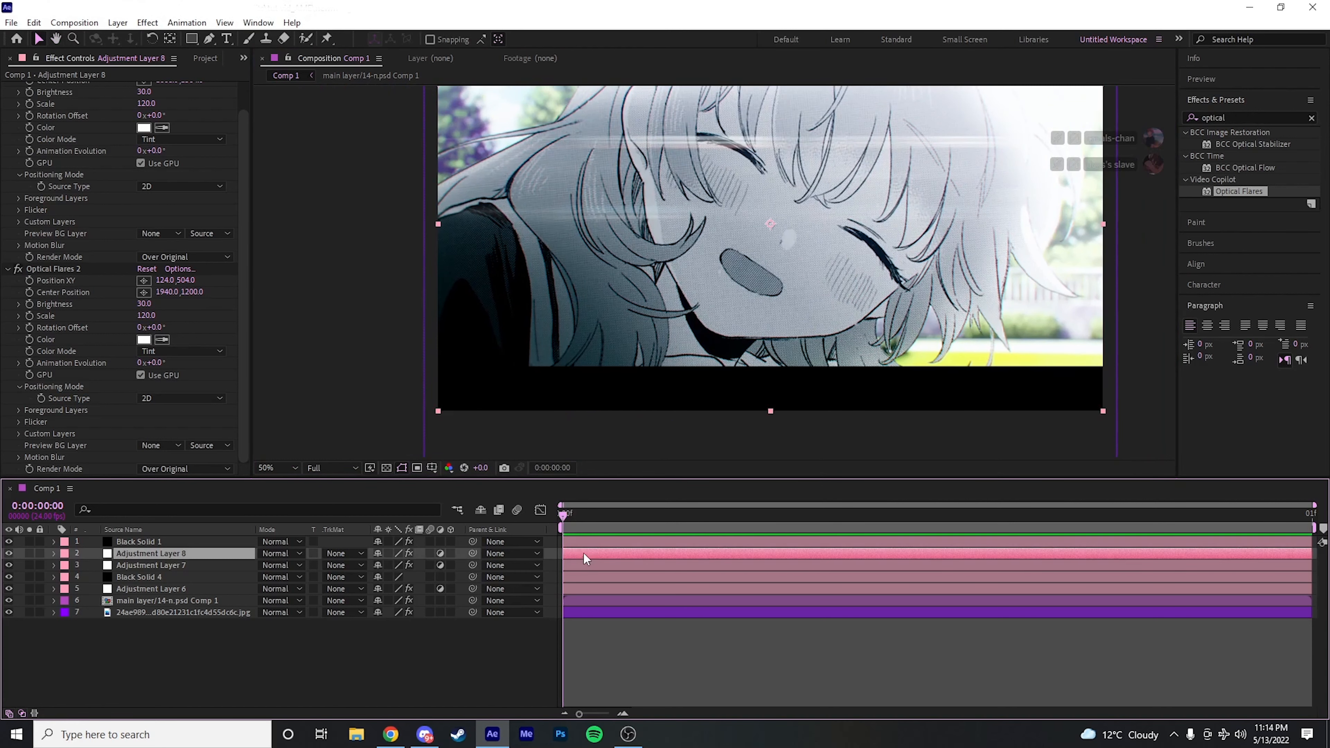
key(ctrl+alt+y)
click(1262, 119)
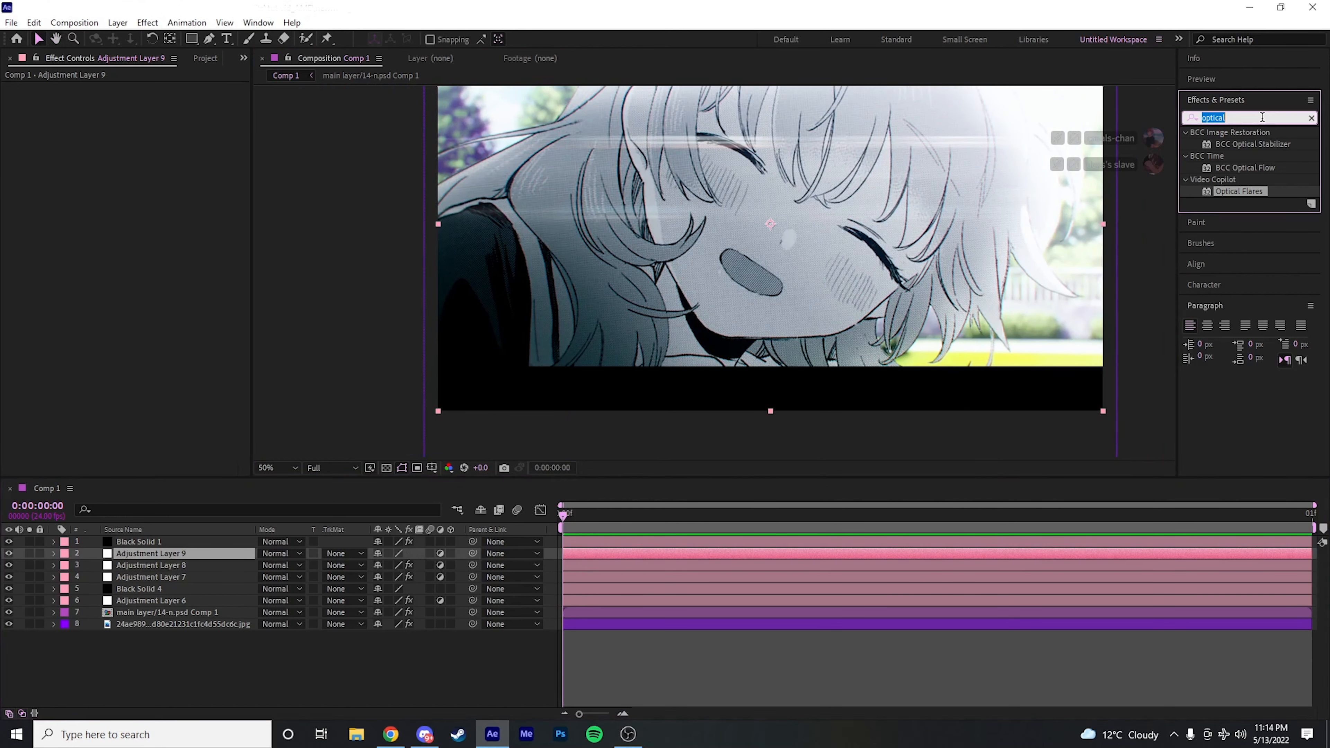
text(cam)
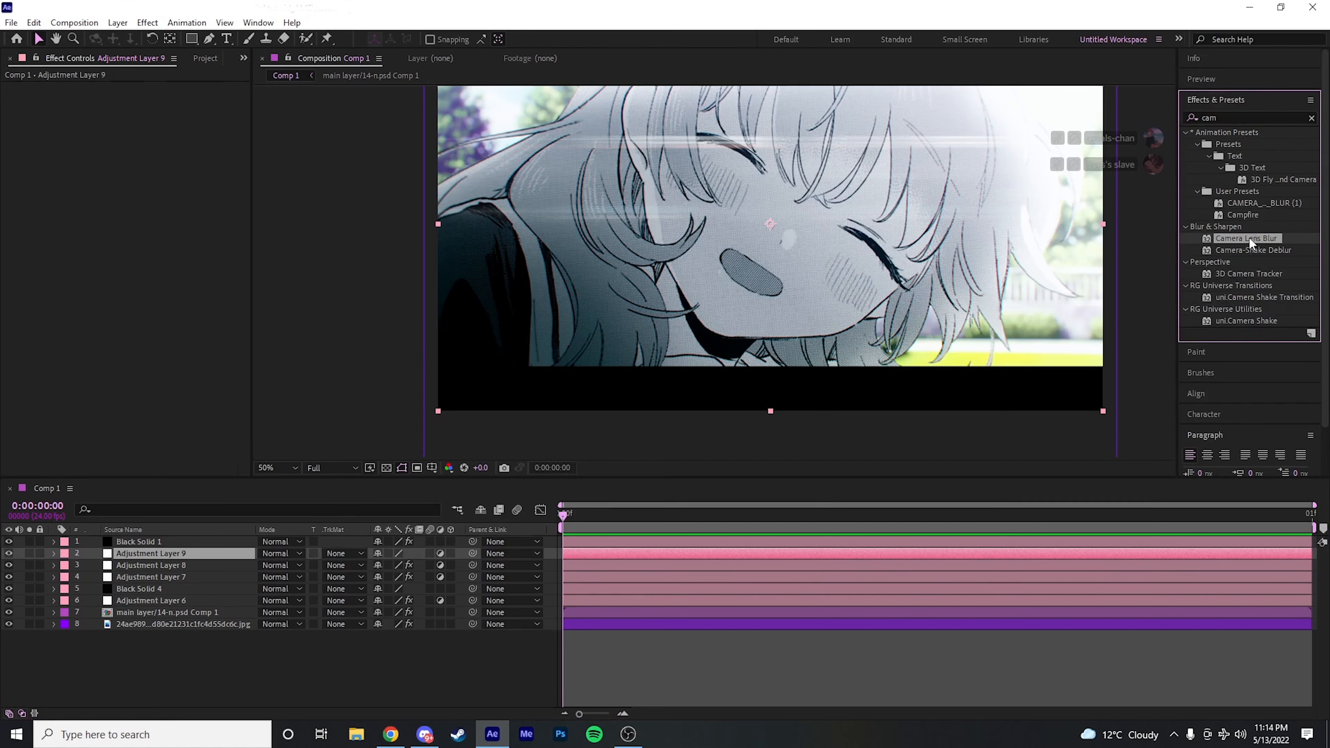
double_click(1249, 238)
scroll(657, 250, down, 2)
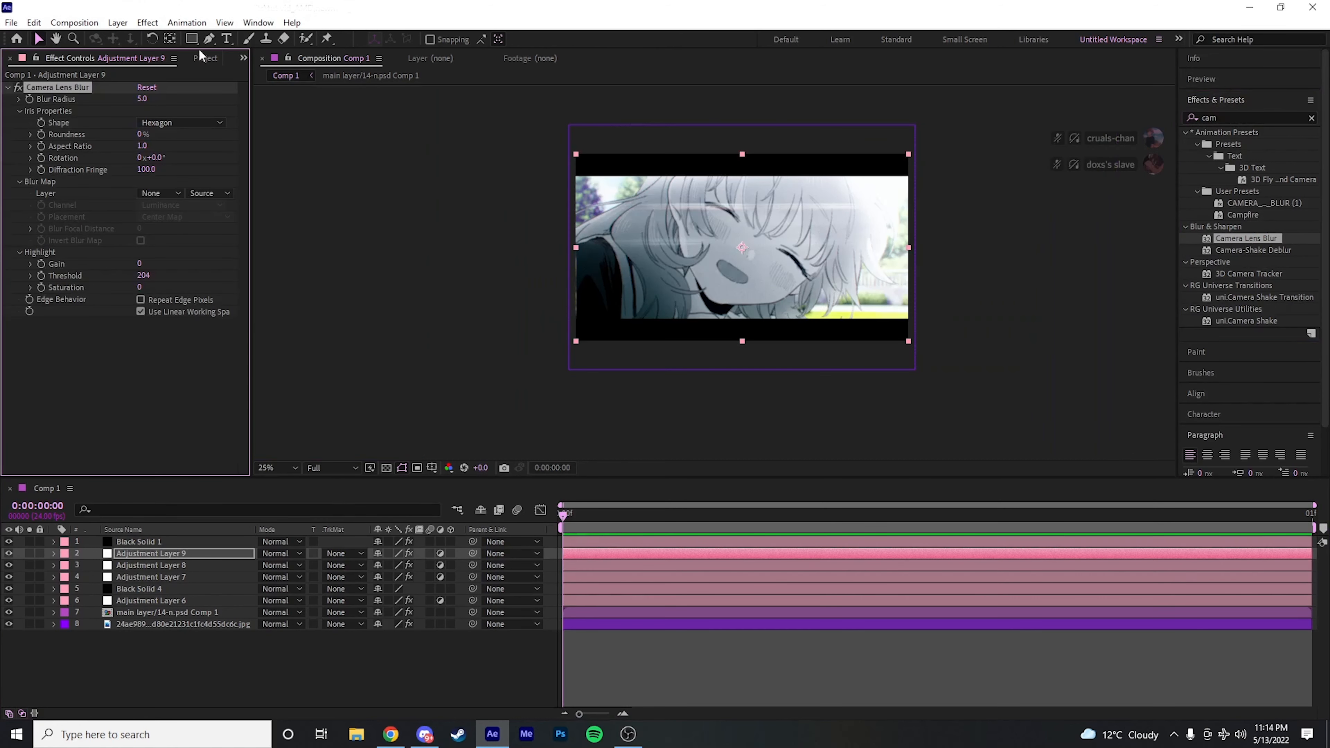
Step: Draw a closed four-point mask with a curved upper edge on the blur adjustment layer, around the area beneath the character's chin
click(210, 39)
scroll(846, 347, up, 2)
click(705, 373)
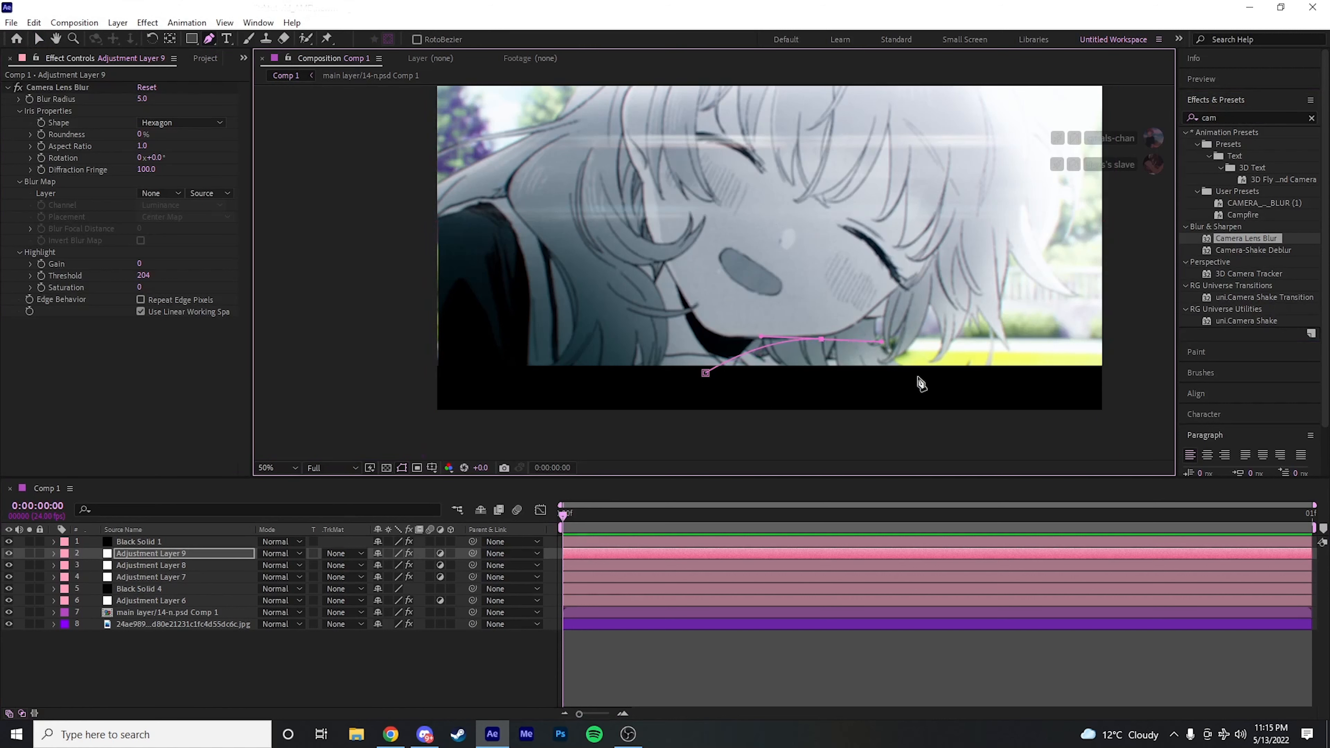
click(832, 418)
click(705, 373)
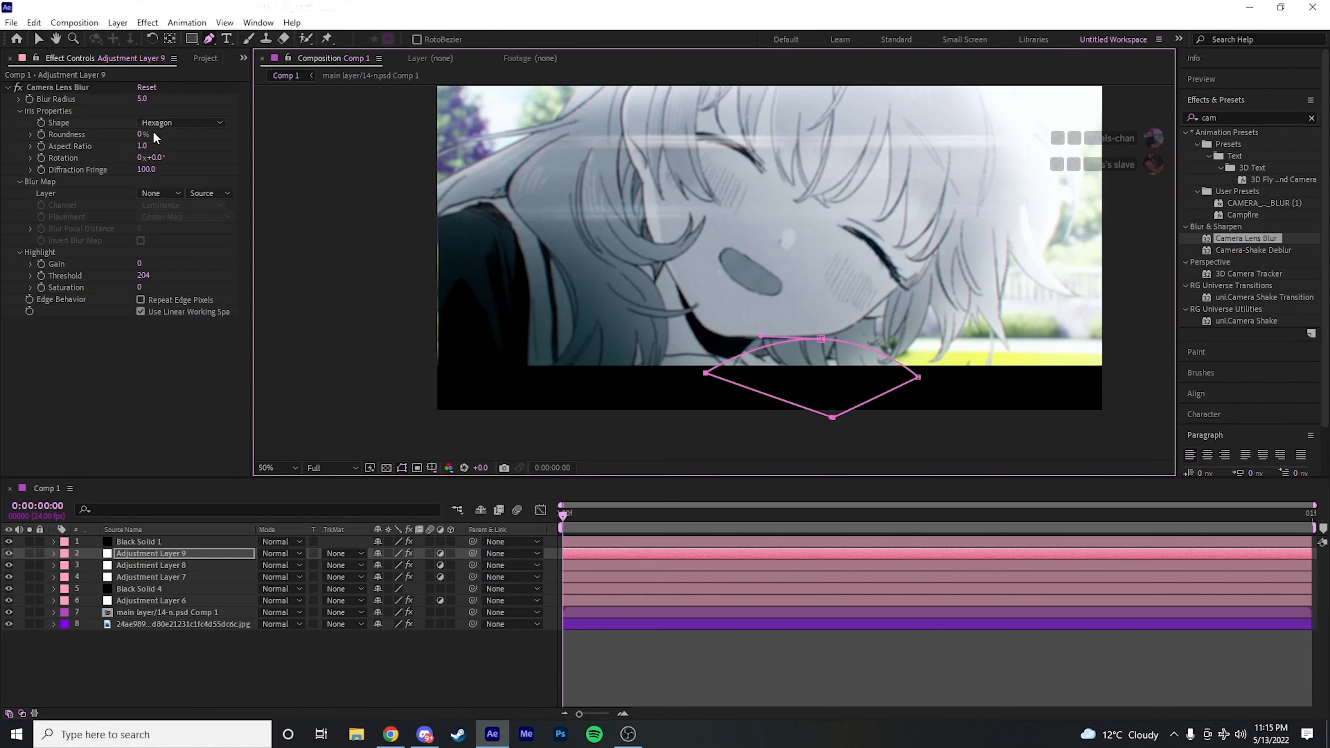
click(742, 660)
Step: Nudge the blur mask's top point slightly upward and extend its left point outward beneath the chin
click(99, 110)
click(68, 90)
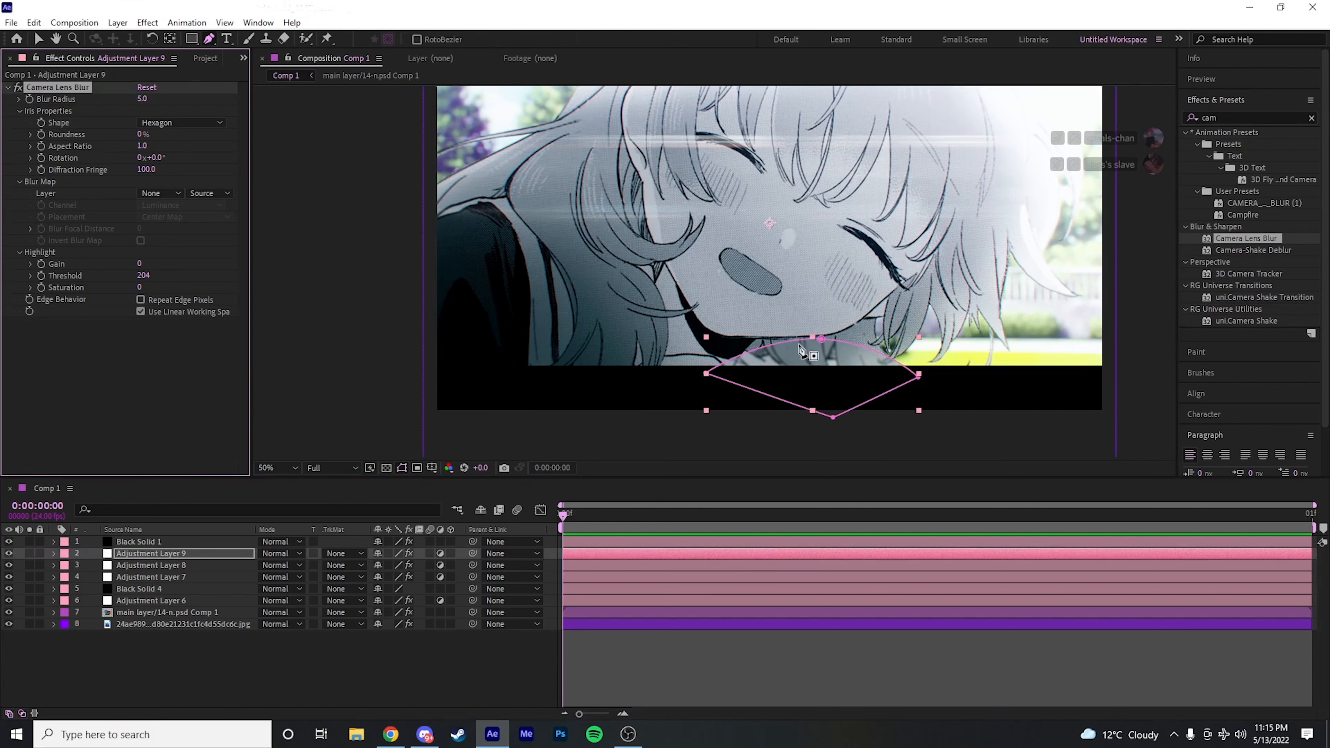
drag(821, 339, 818, 336)
drag(706, 373, 690, 372)
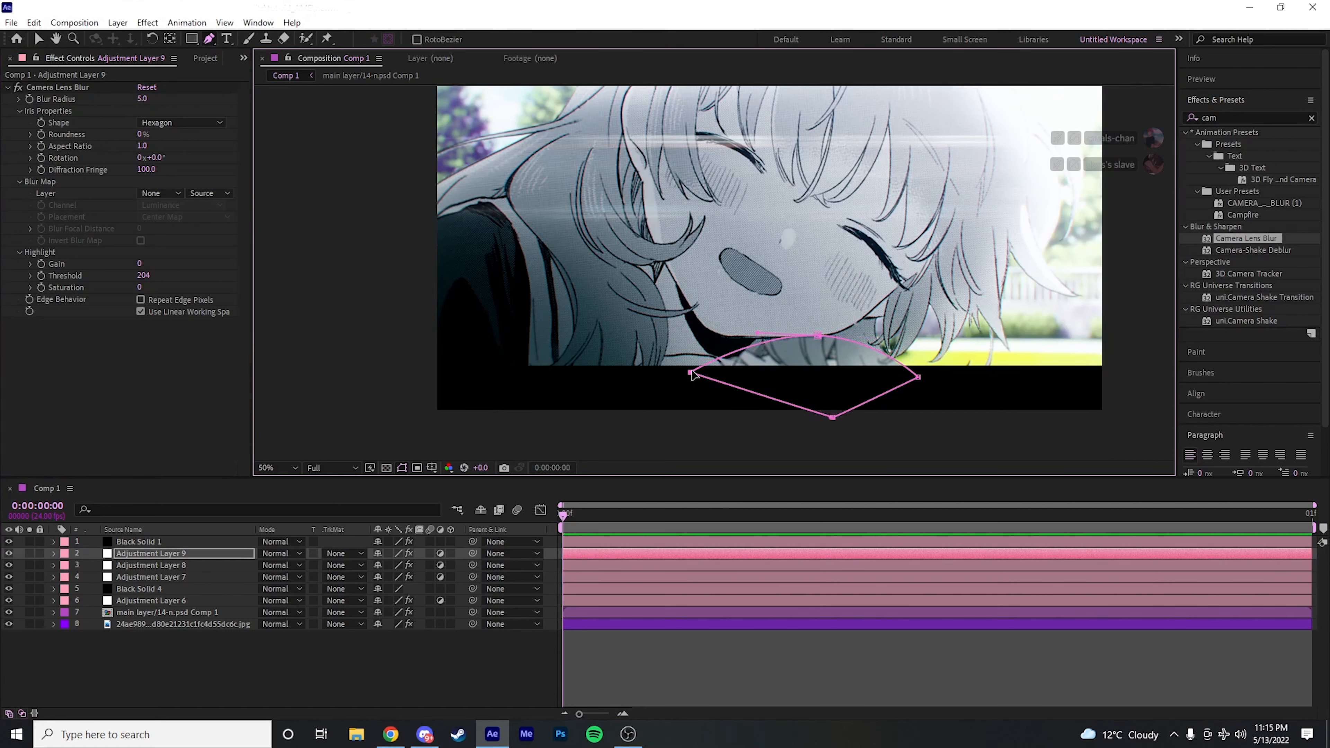
click(906, 648)
scroll(849, 332, down, 2)
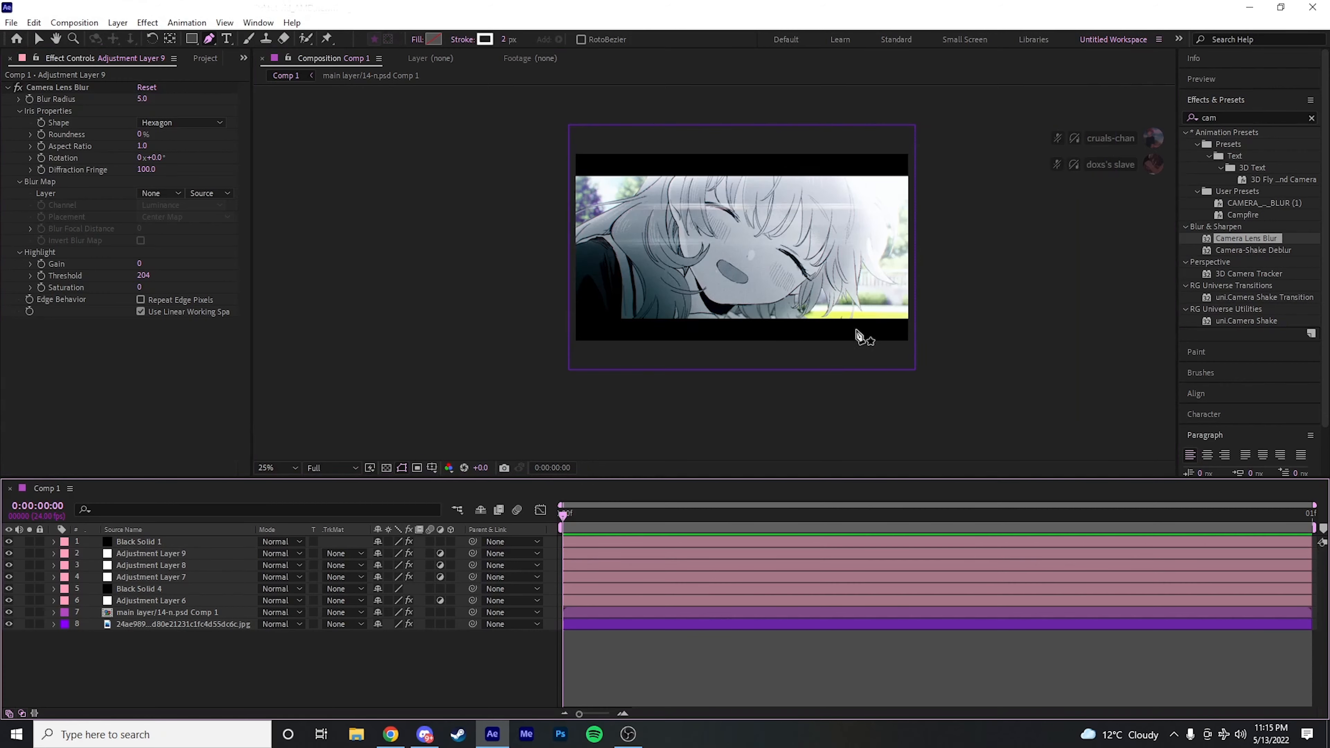
Step: Inspect the blurred area beneath the character's chin up close and compare it with the whole composite
scroll(832, 409, up, 6)
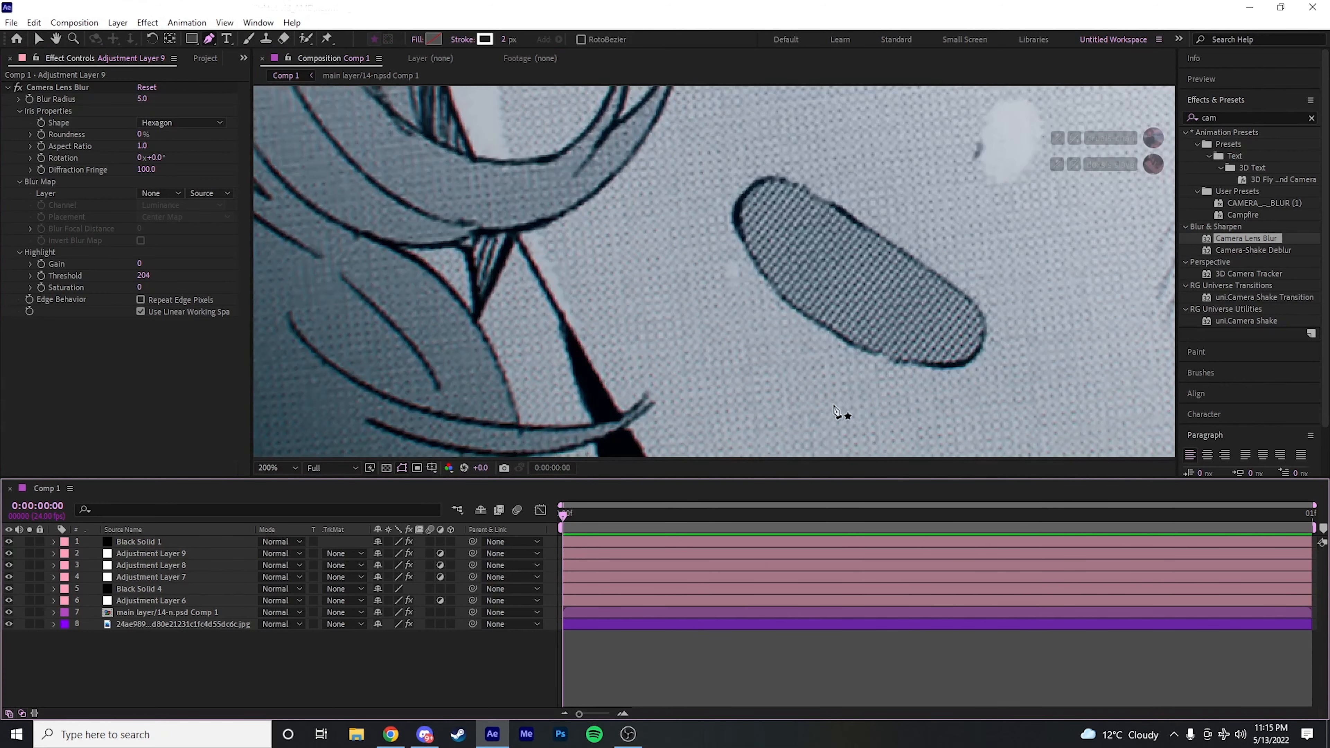
drag(863, 375, 738, 296)
scroll(737, 296, up, 1)
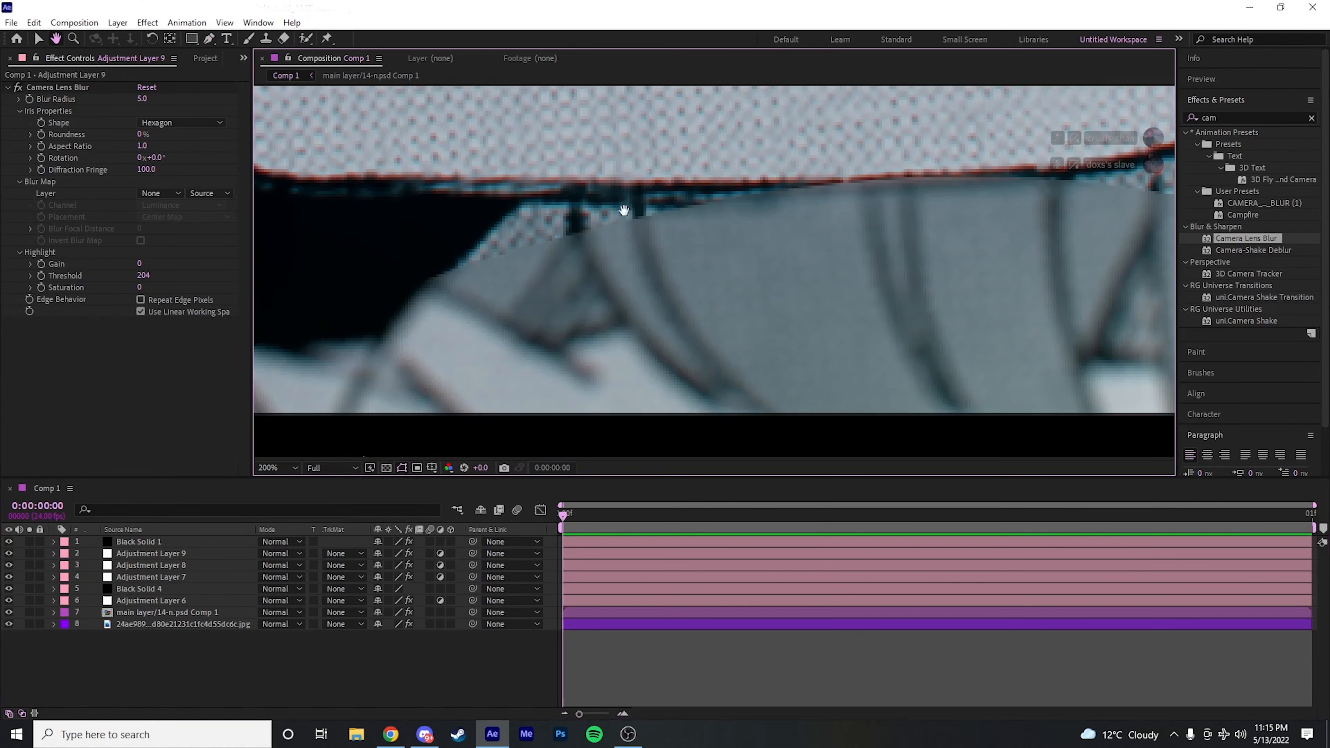
scroll(624, 210, down, 5)
scroll(726, 285, up, 3)
scroll(815, 355, down, 2)
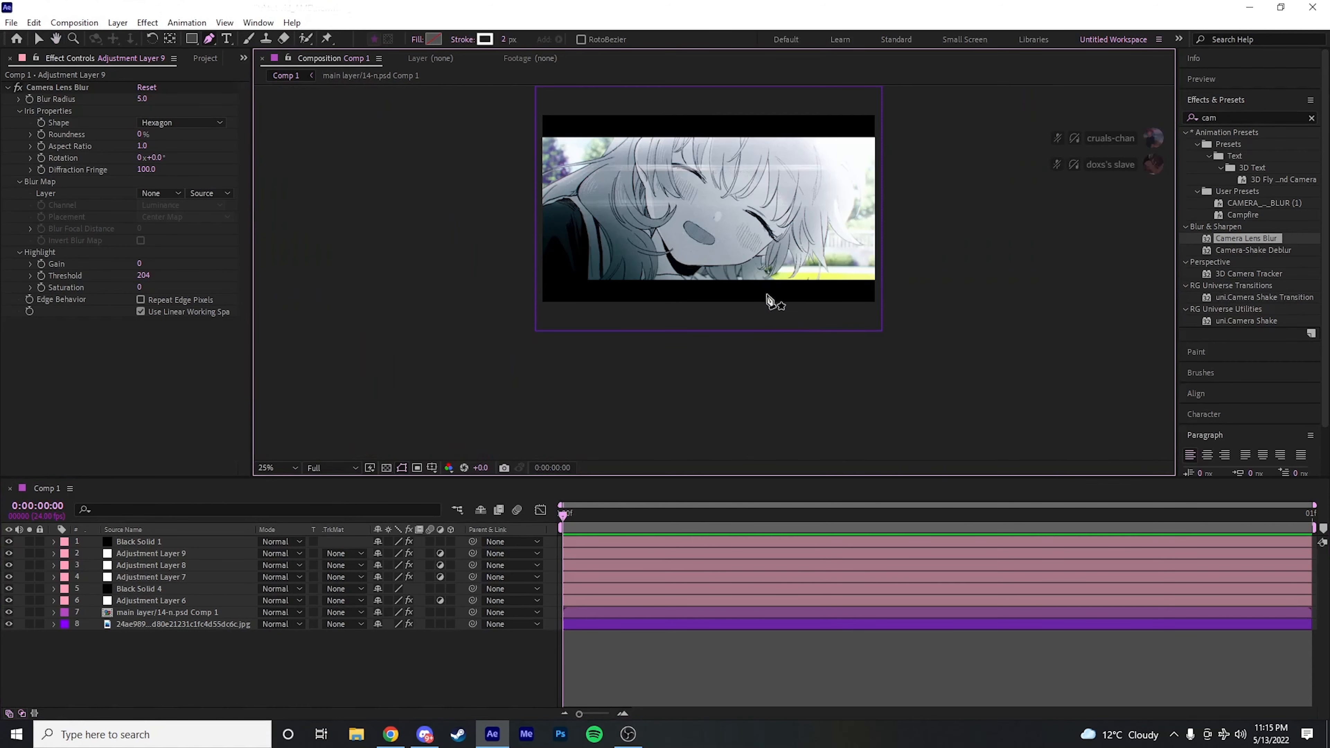
drag(764, 236, 794, 285)
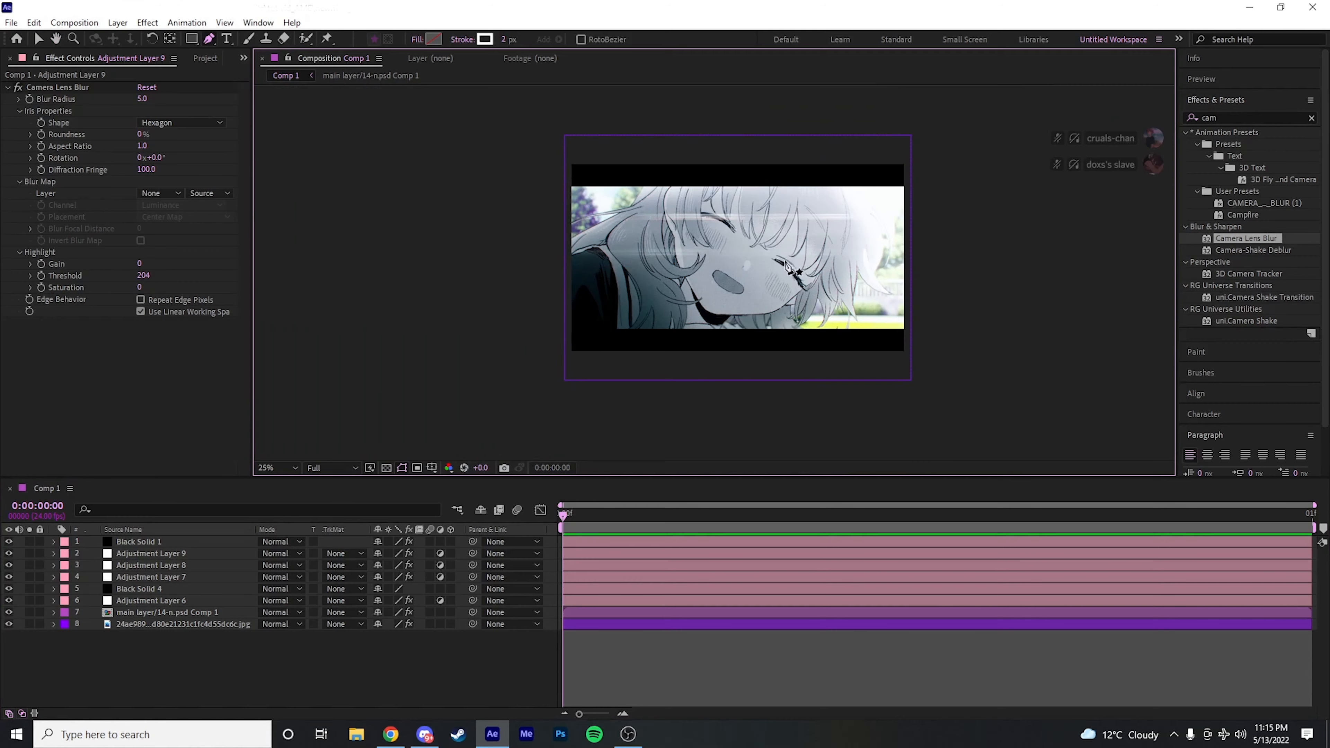
scroll(789, 268, up, 3)
scroll(858, 306, down, 3)
scroll(768, 320, up, 2)
drag(763, 220, 634, 251)
scroll(642, 260, down, 2)
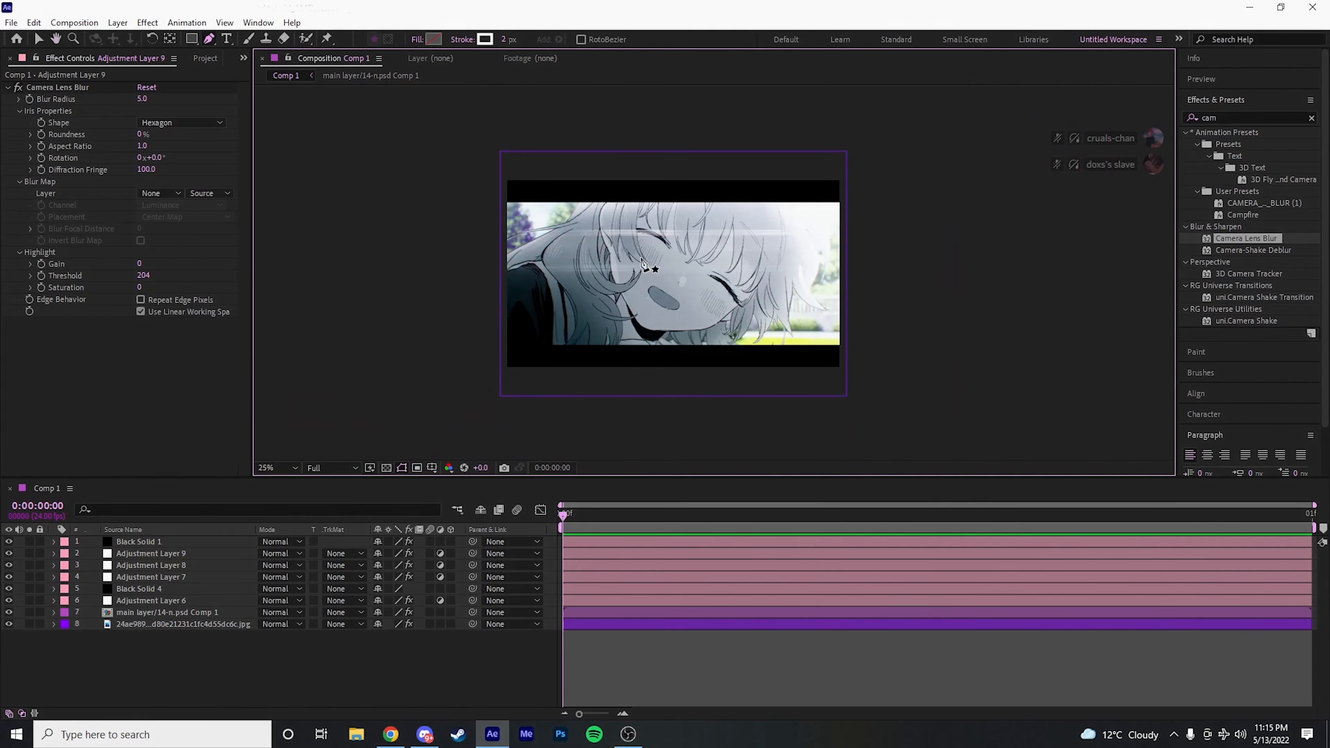
scroll(703, 295, up, 2)
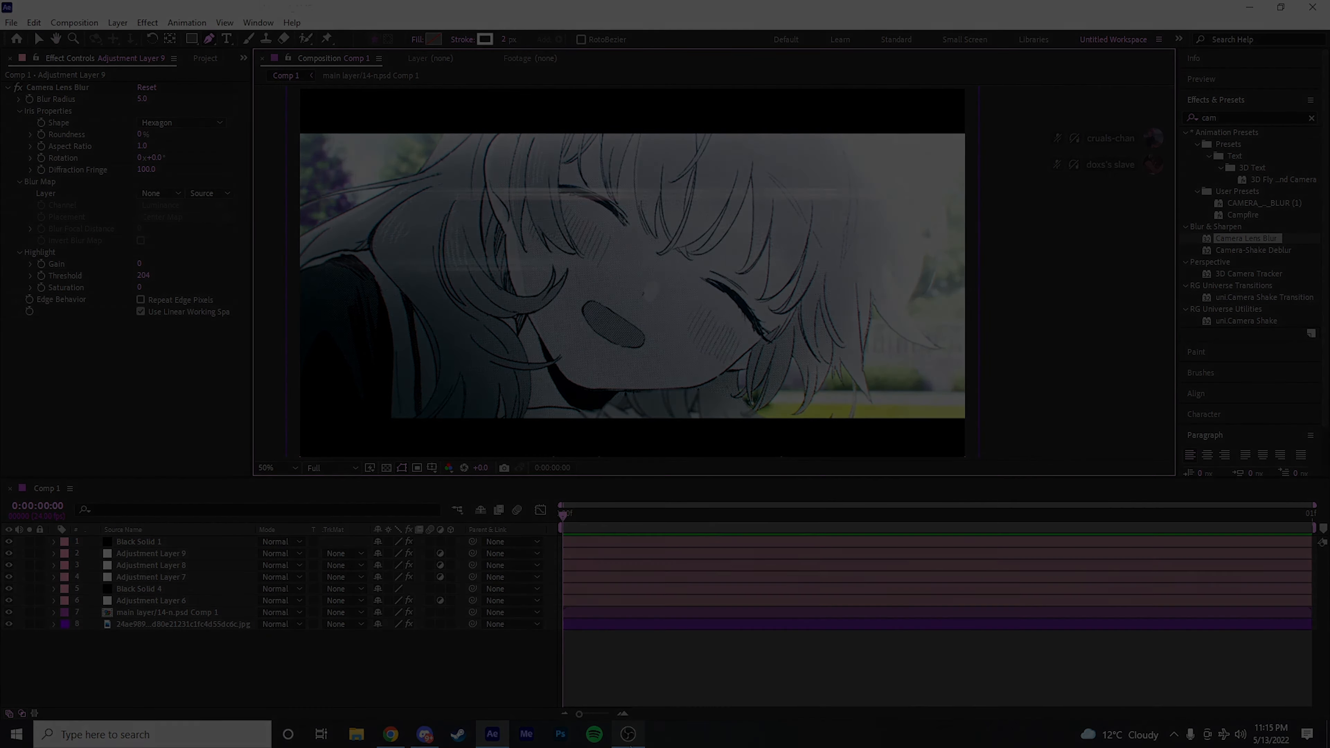
click(629, 731)
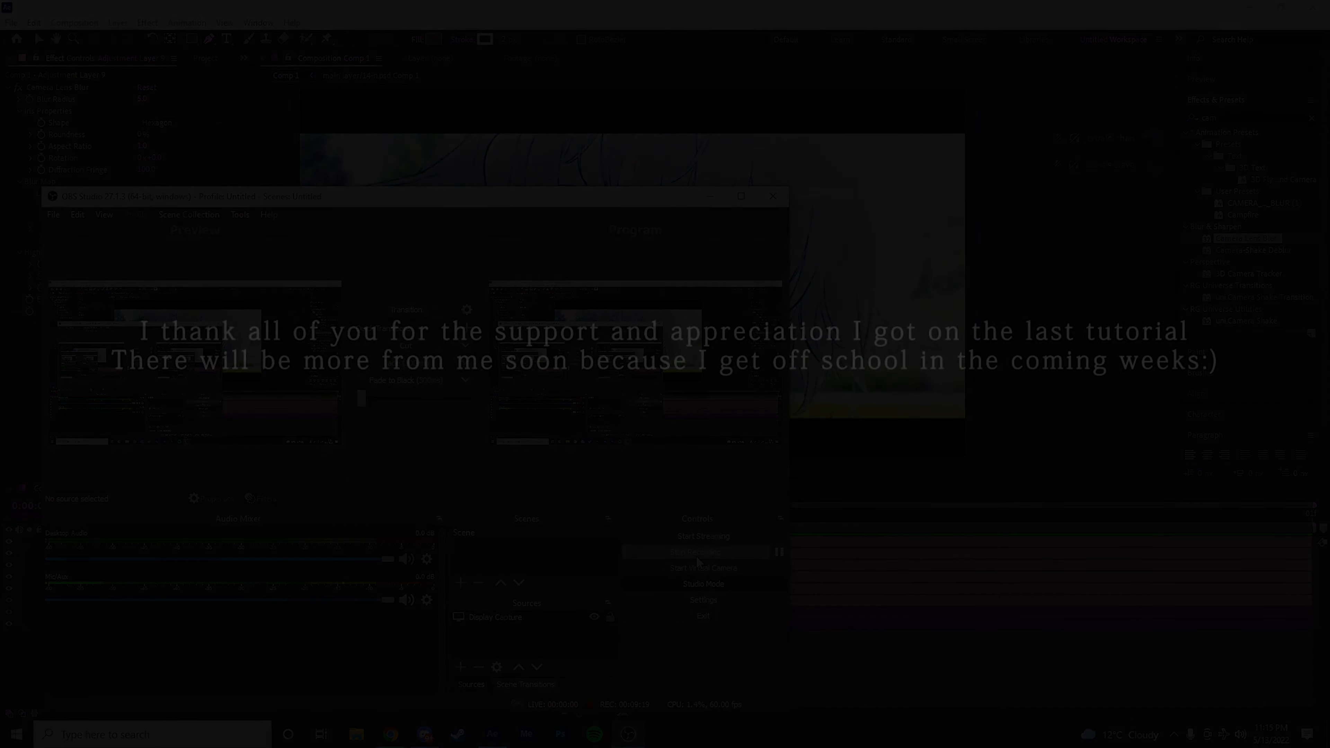